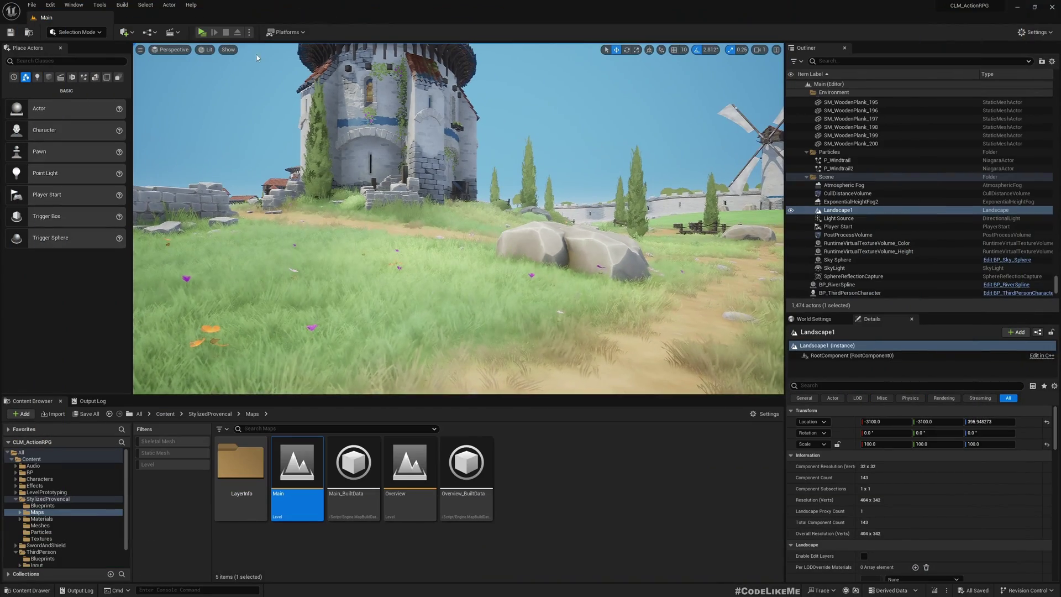
Play-test the level in the selected viewport, stop it, then open GA_LightAttack_Sword
left_click(248, 32)
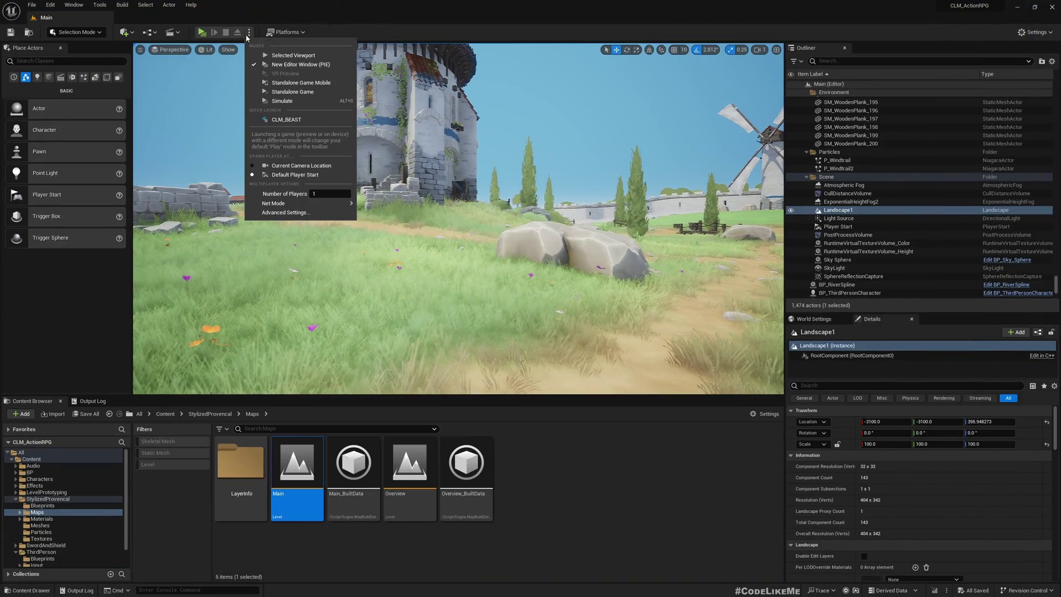
left_click(275, 57)
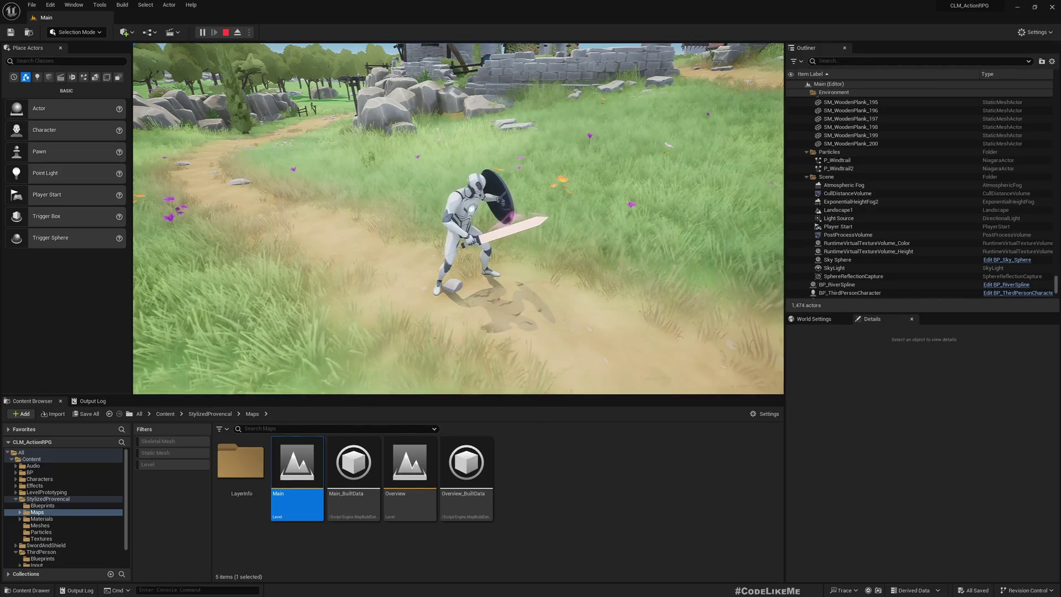
key("shift+F1")
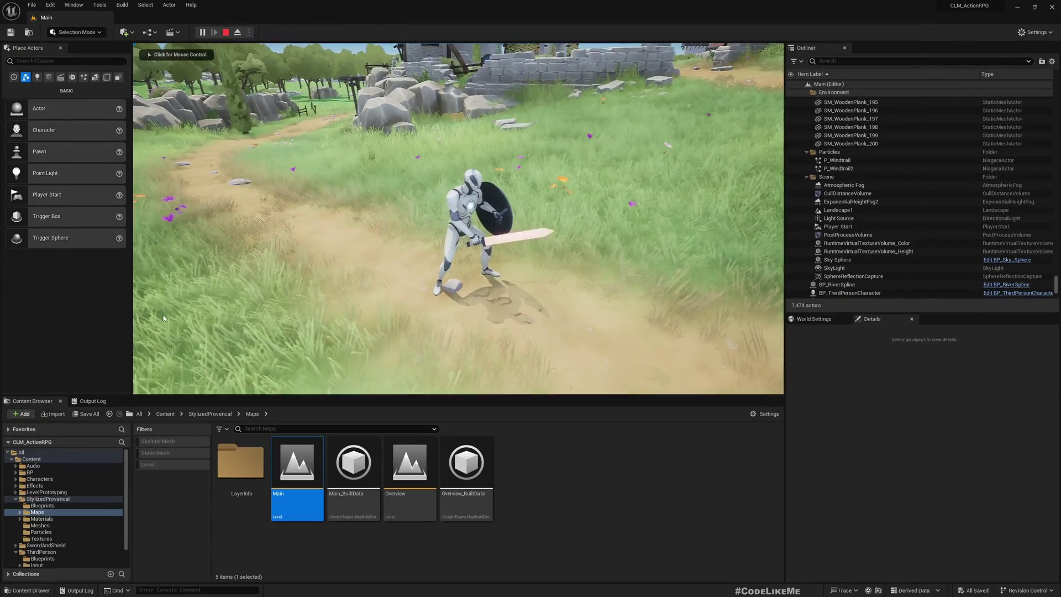
key("Escape")
left_click(163, 318)
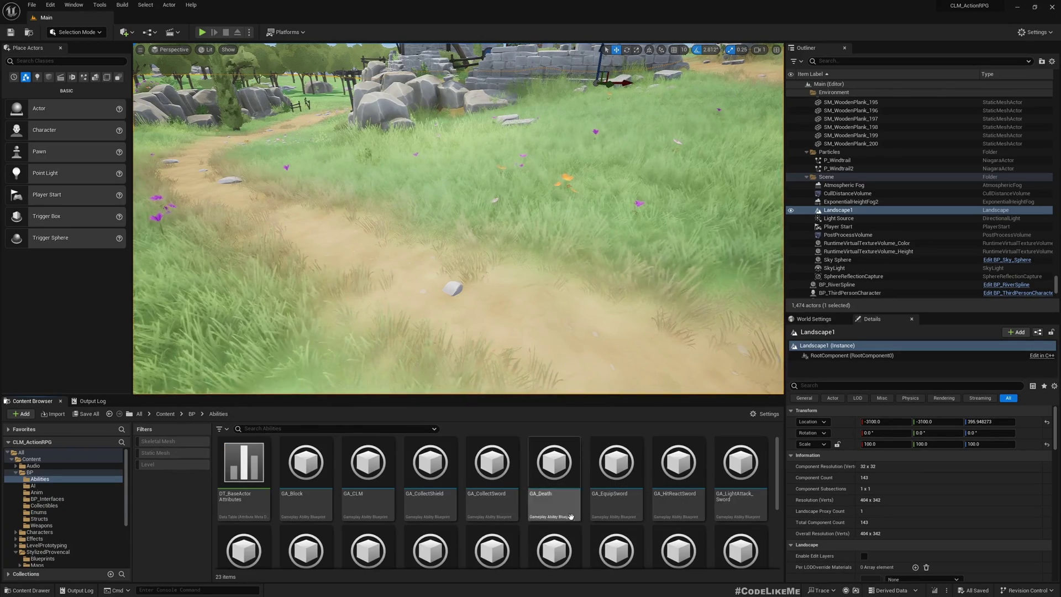
scroll(688, 497, "down", 1)
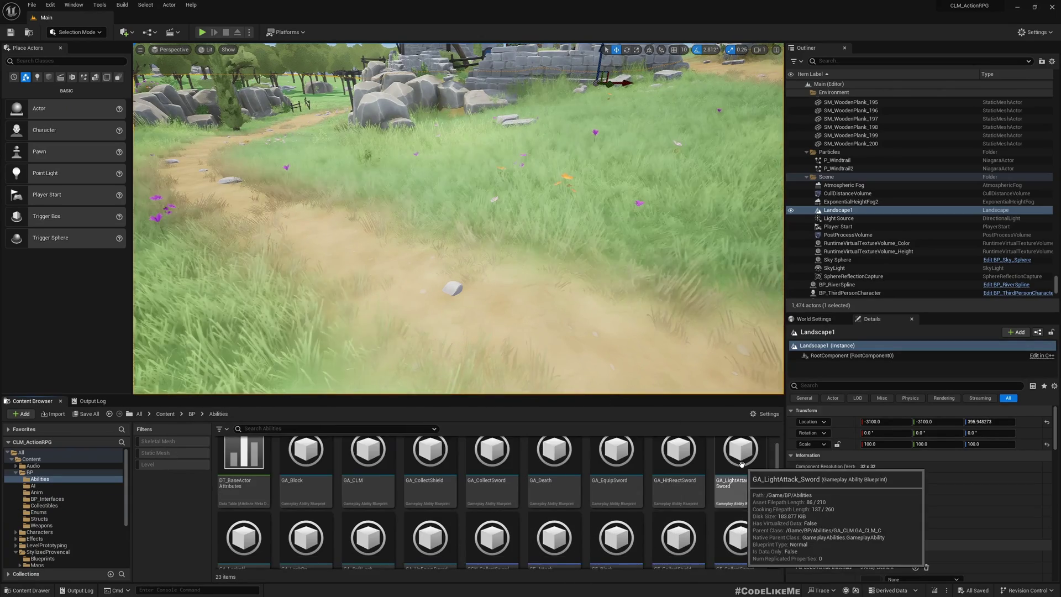
double_click(740, 455)
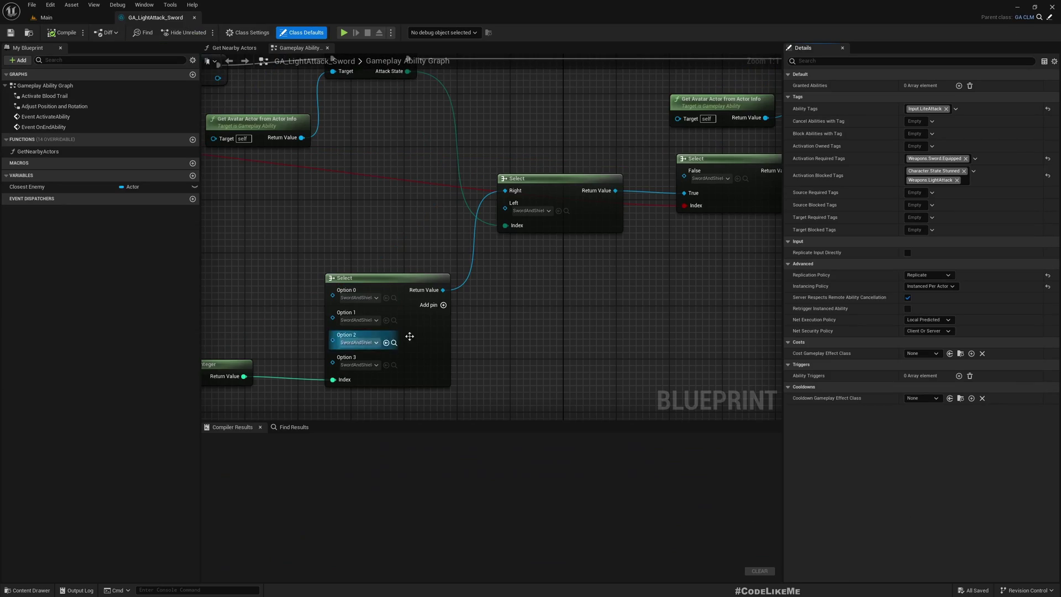
Open Slash_Horizontal_Montage, pause its preview, and select the EndSwordAttack notify
left_click(395, 301)
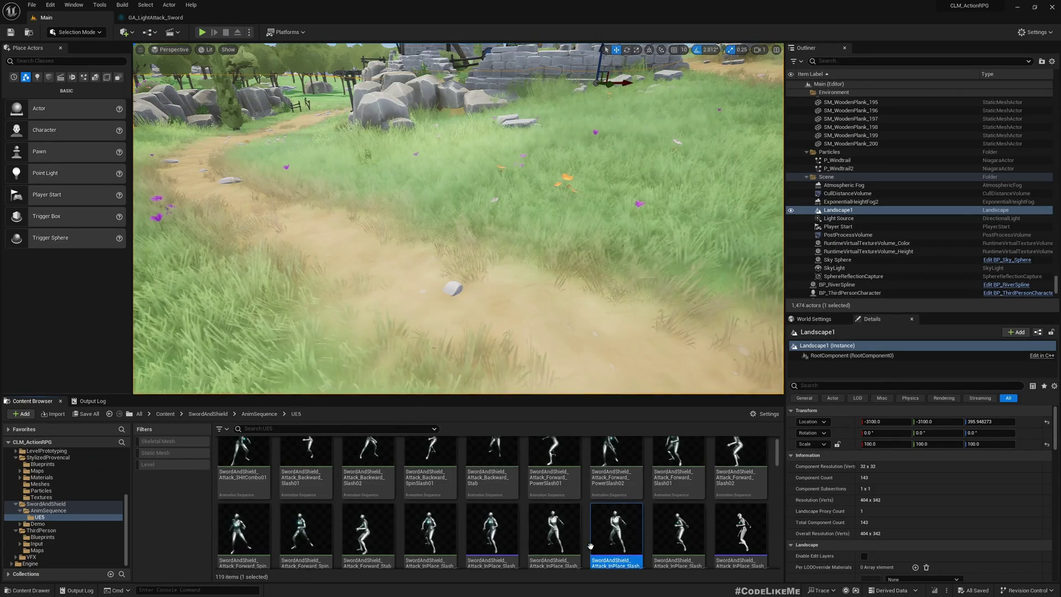
double_click(617, 506)
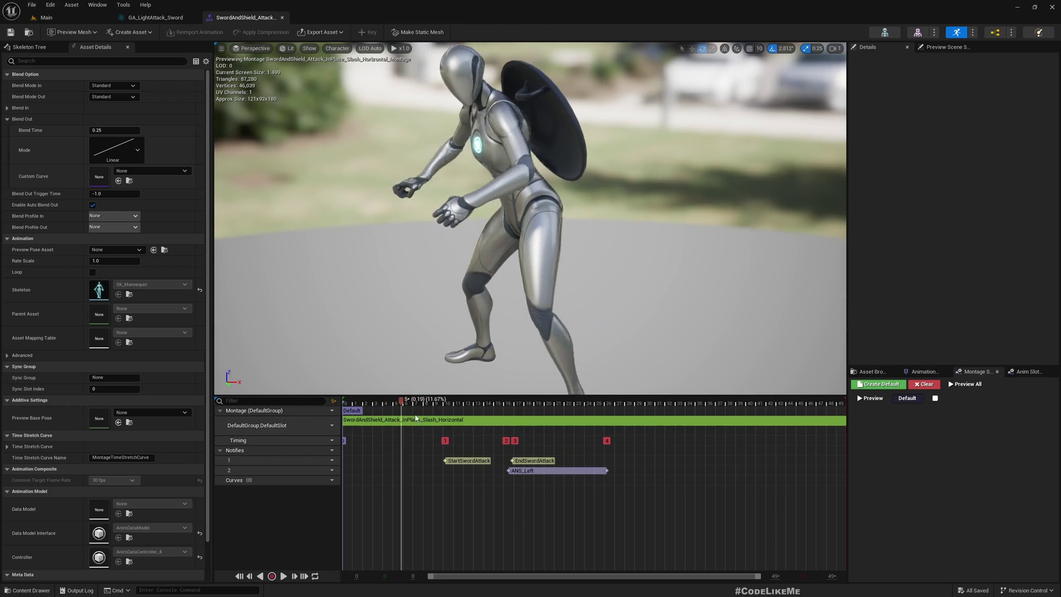
key("space")
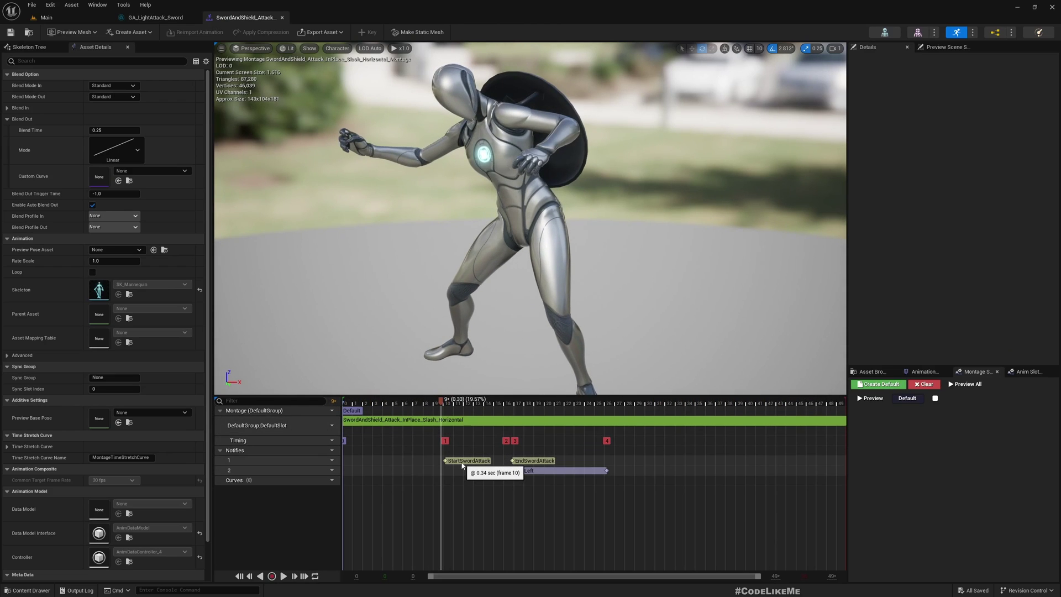
left_click(532, 460)
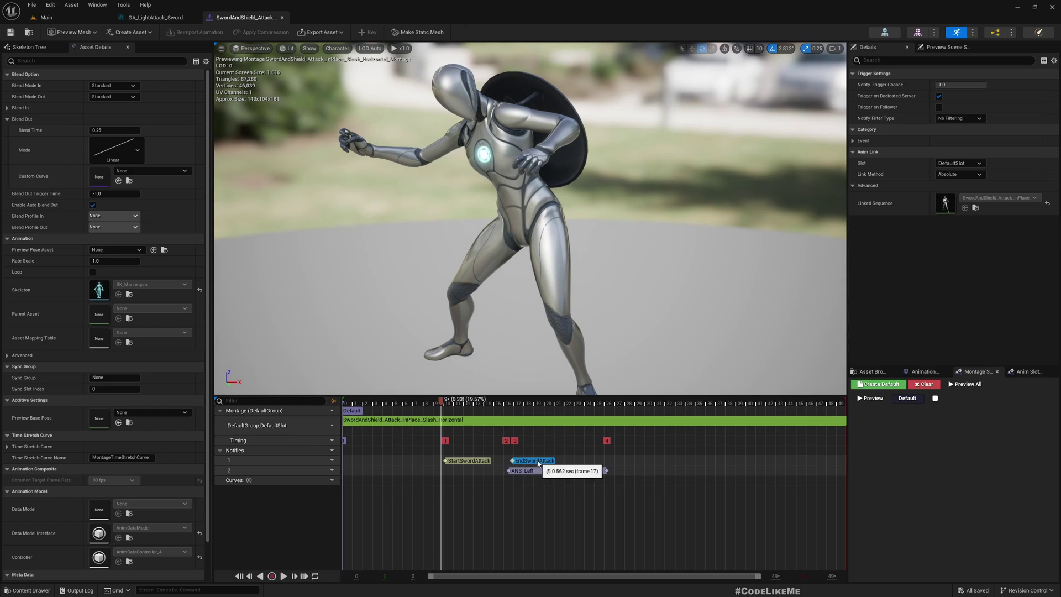
Extend the end of the ANS_Left notify state and scrub through the slash poses
left_click_drag(543, 471, 608, 470)
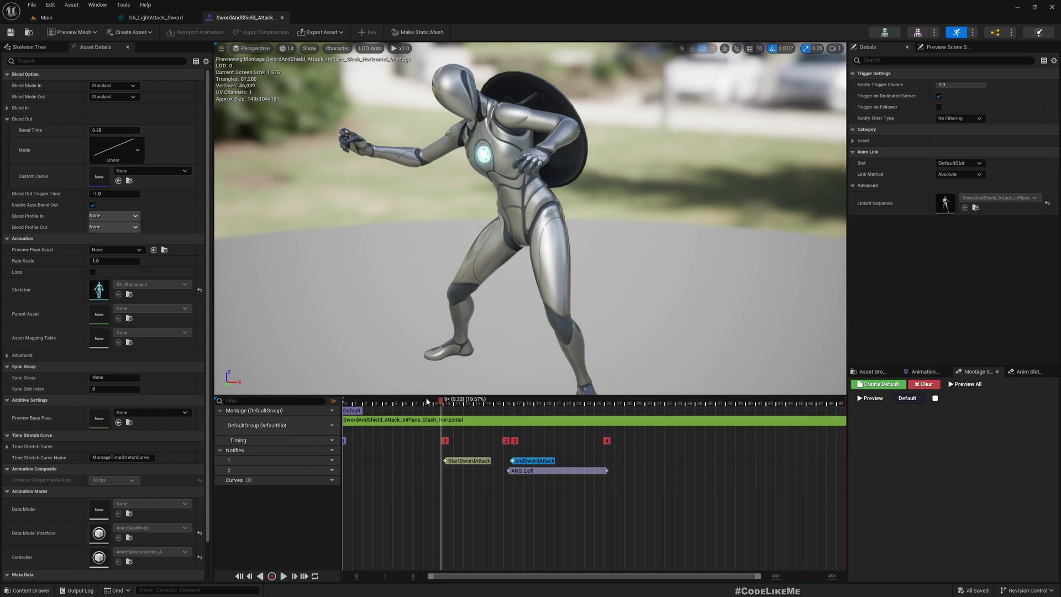
mouse_move(445, 405)
left_mouse_down()
mouse_move(508, 414)
mouse_move(496, 409)
left_mouse_up()
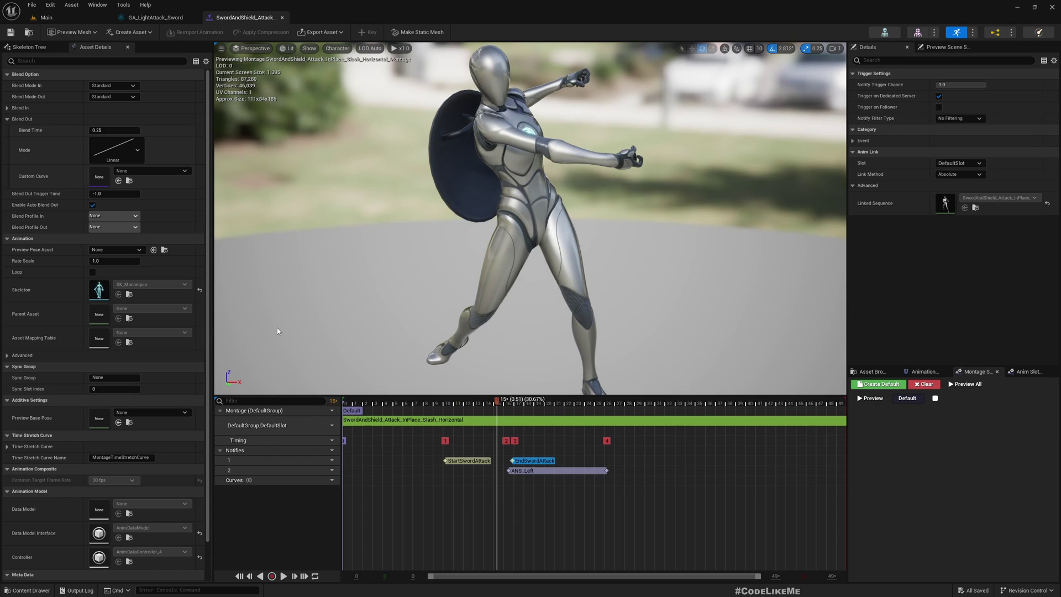
left_click_drag(497, 400, 495, 397)
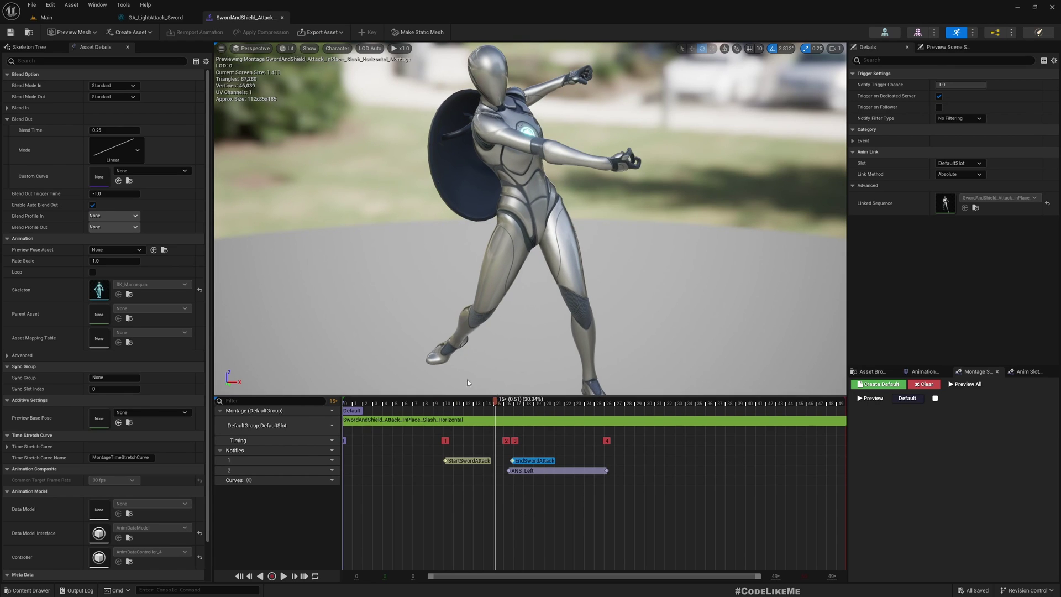
left_click(67, 18)
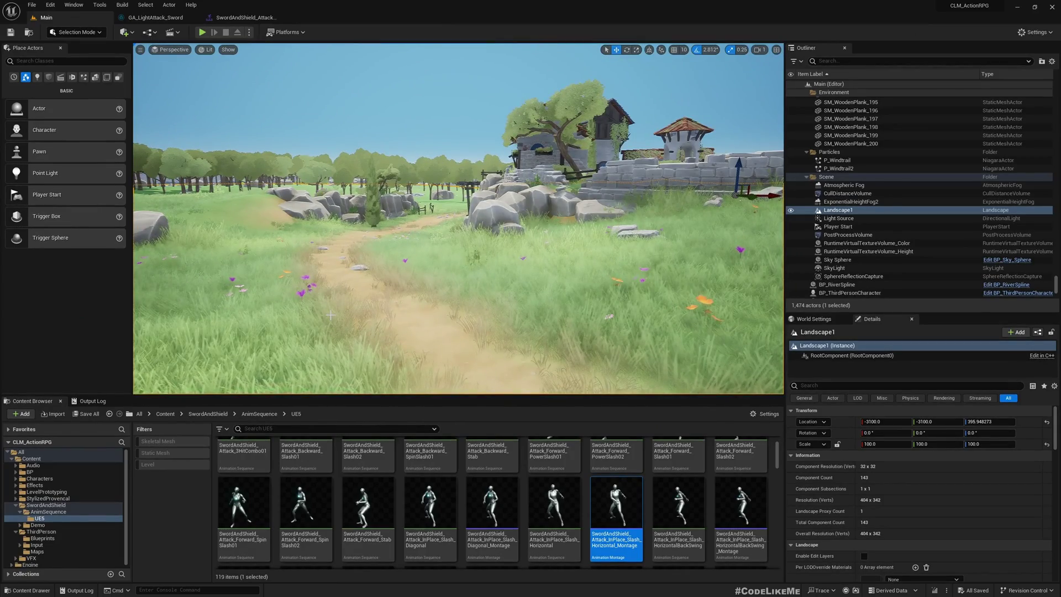
key("alt+p")
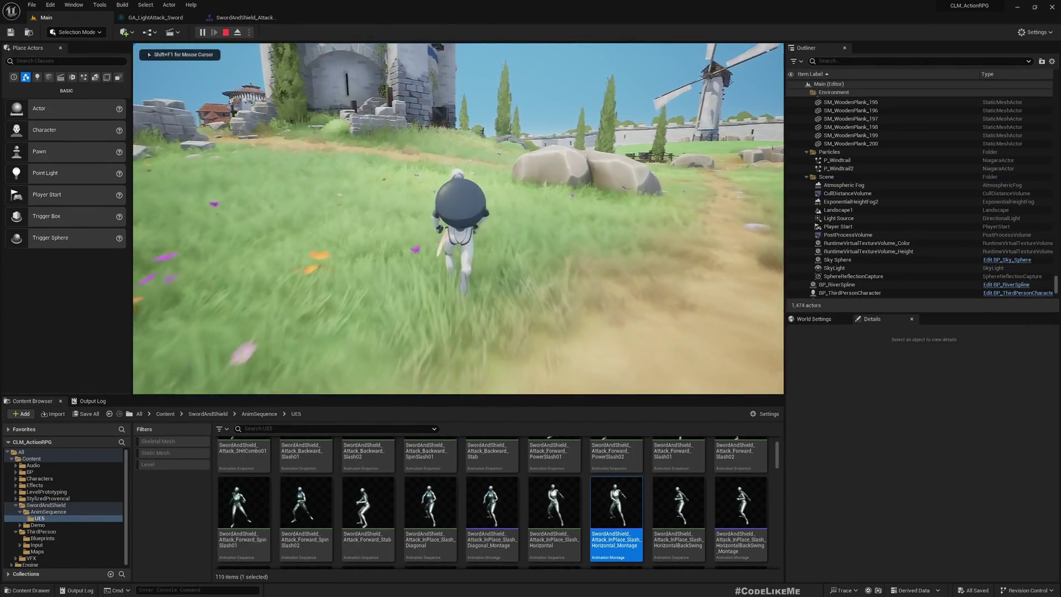
key("w")
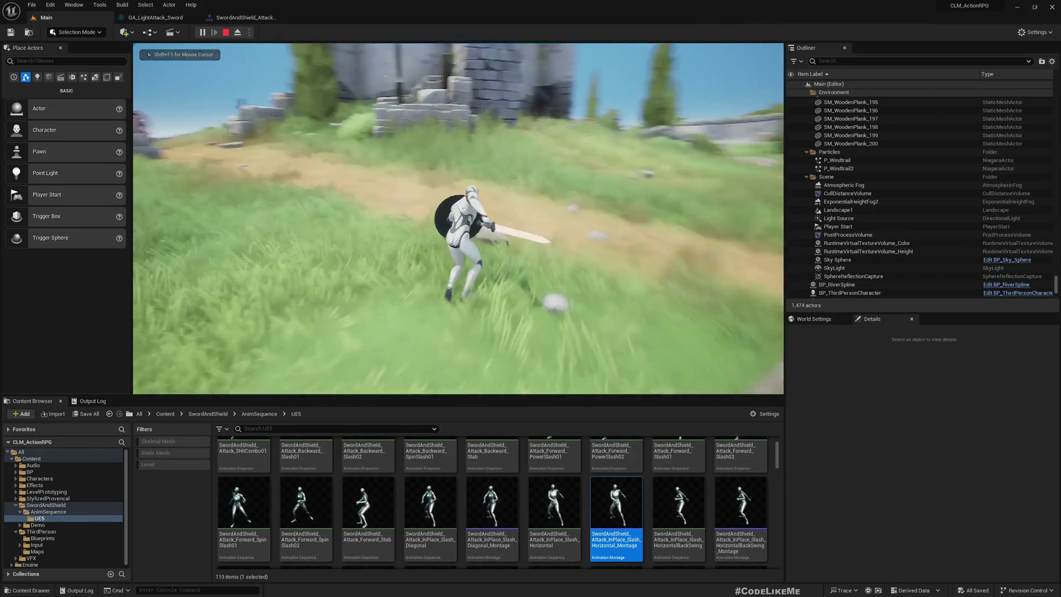
key("w")
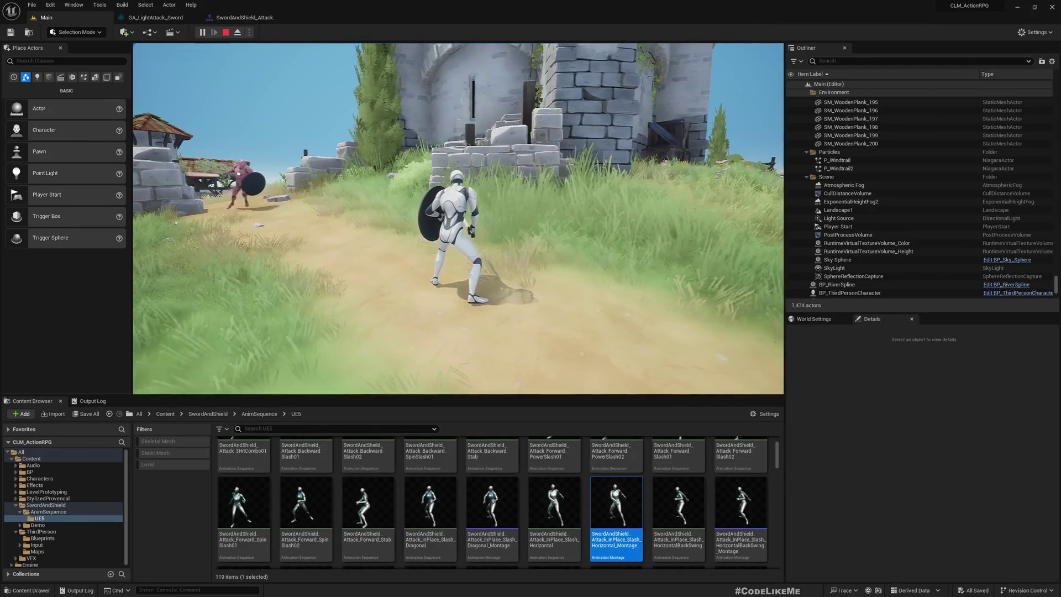
key("F11")
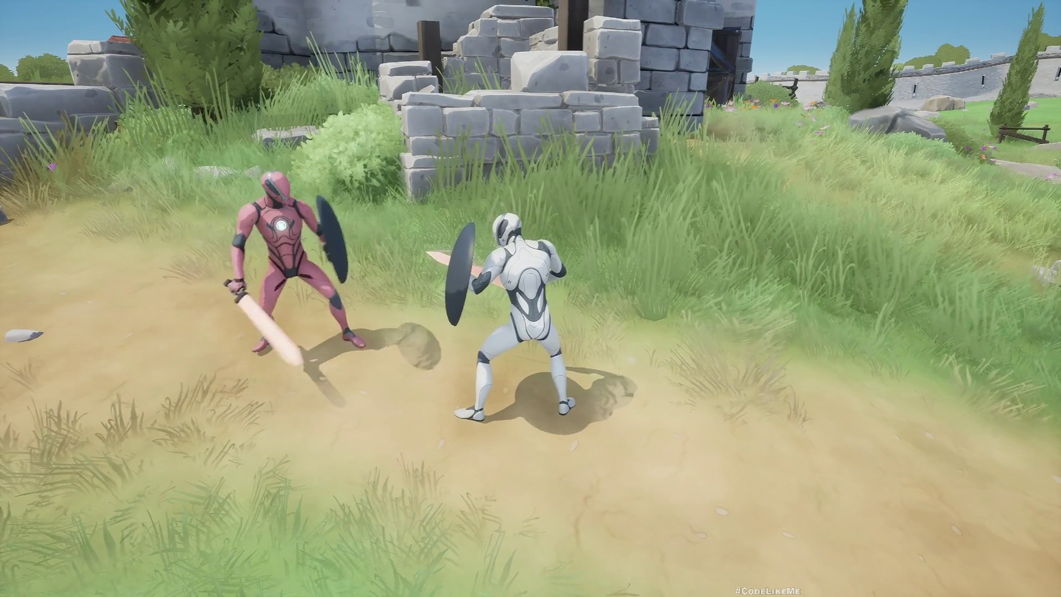
left_click(530, 299)
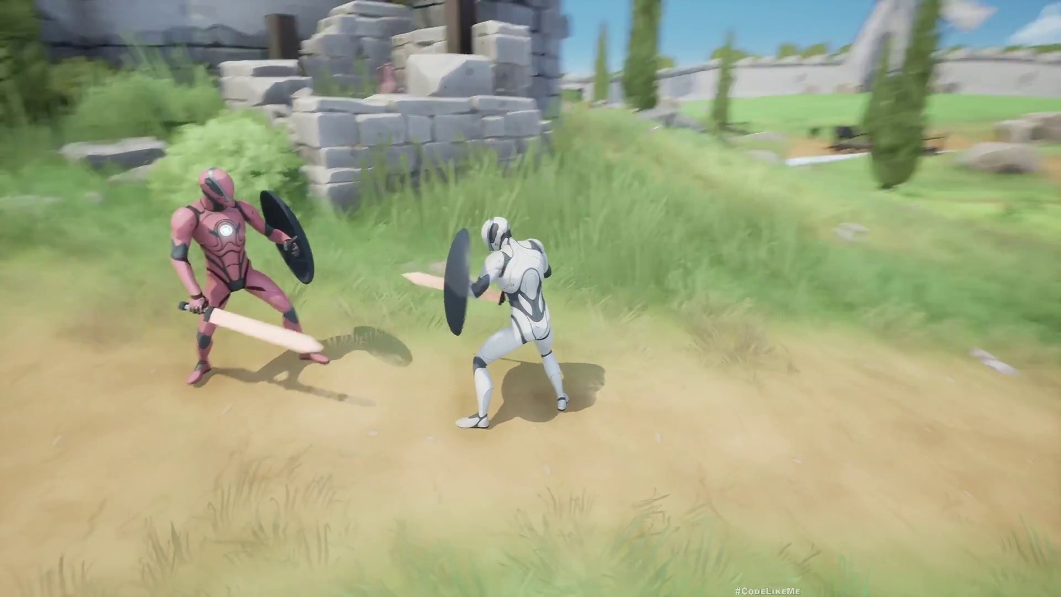
left_click(530, 298)
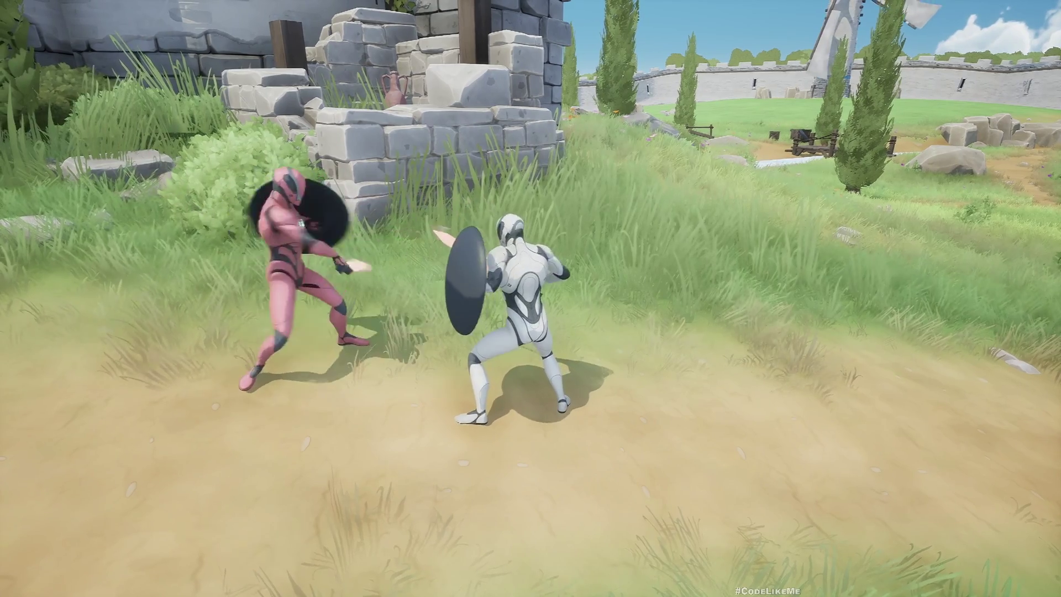
key("Escape")
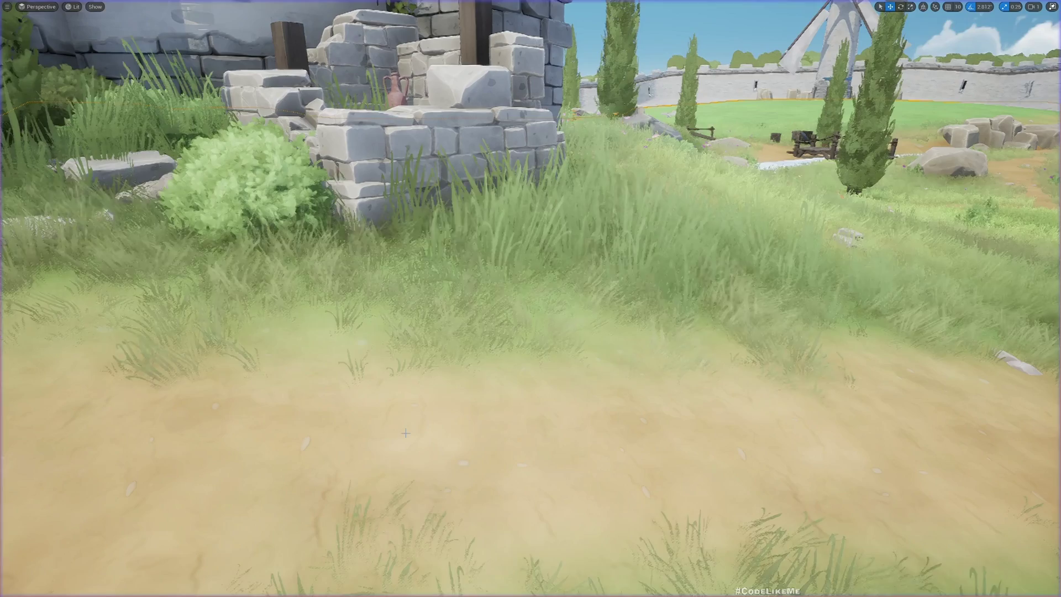
key("F11")
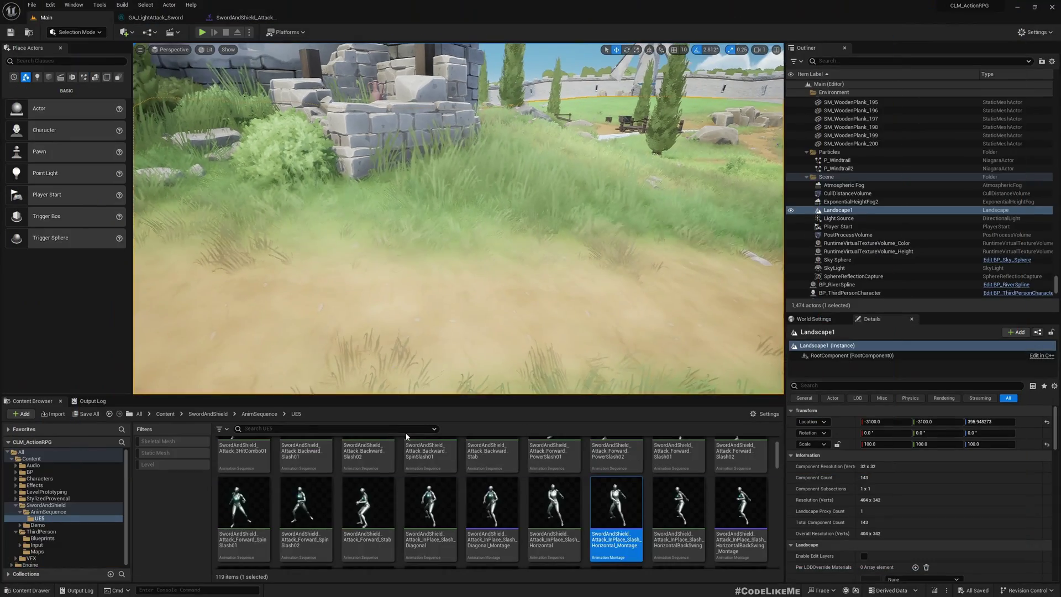
left_click(231, 24)
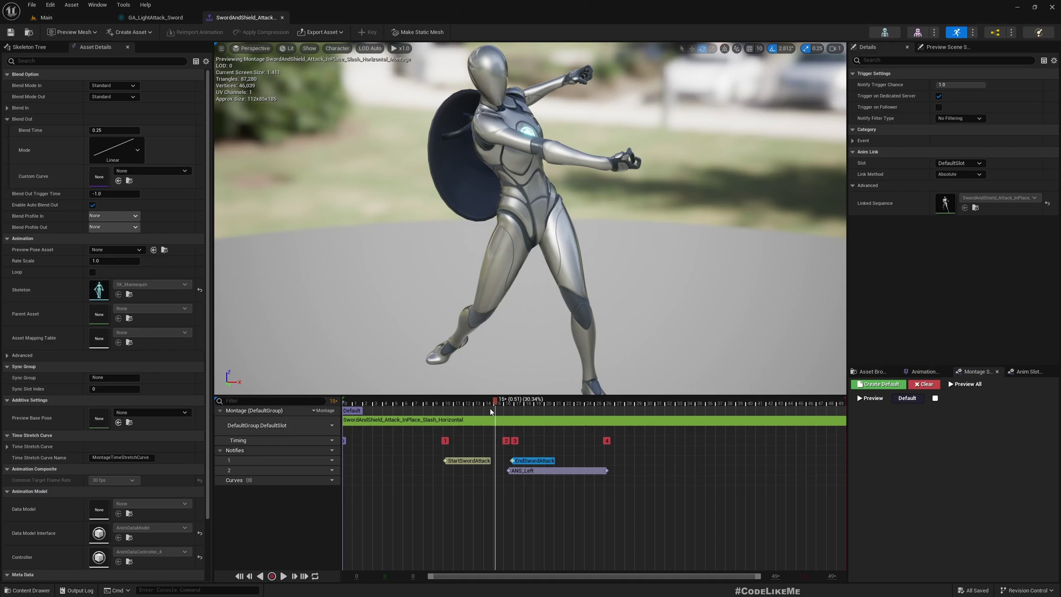
left_click(71, 19)
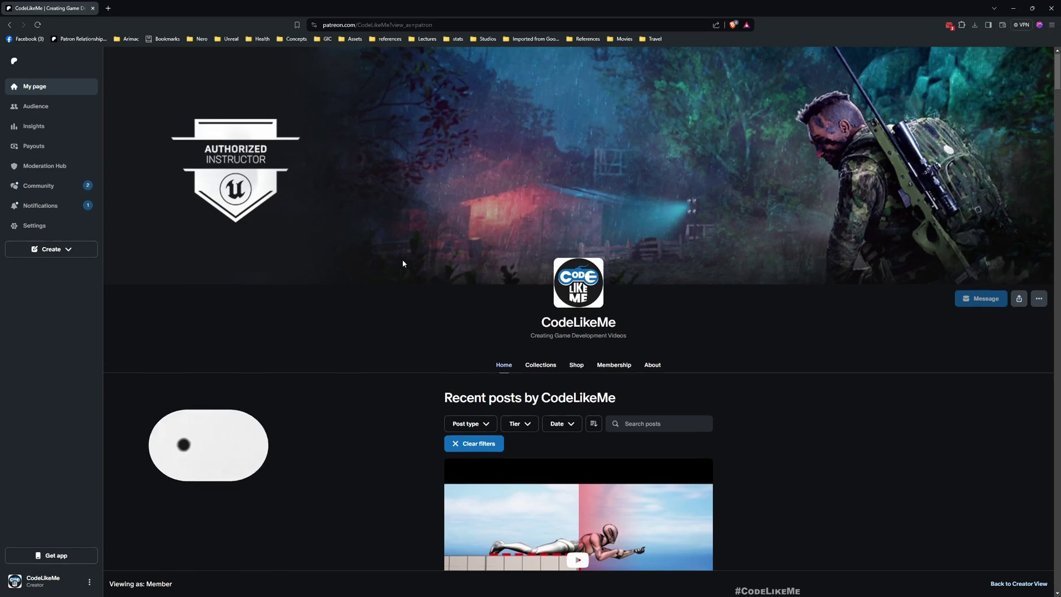
scroll(403, 260, "down", 3)
scroll(403, 259, "down", 3)
scroll(403, 264, "down", 3)
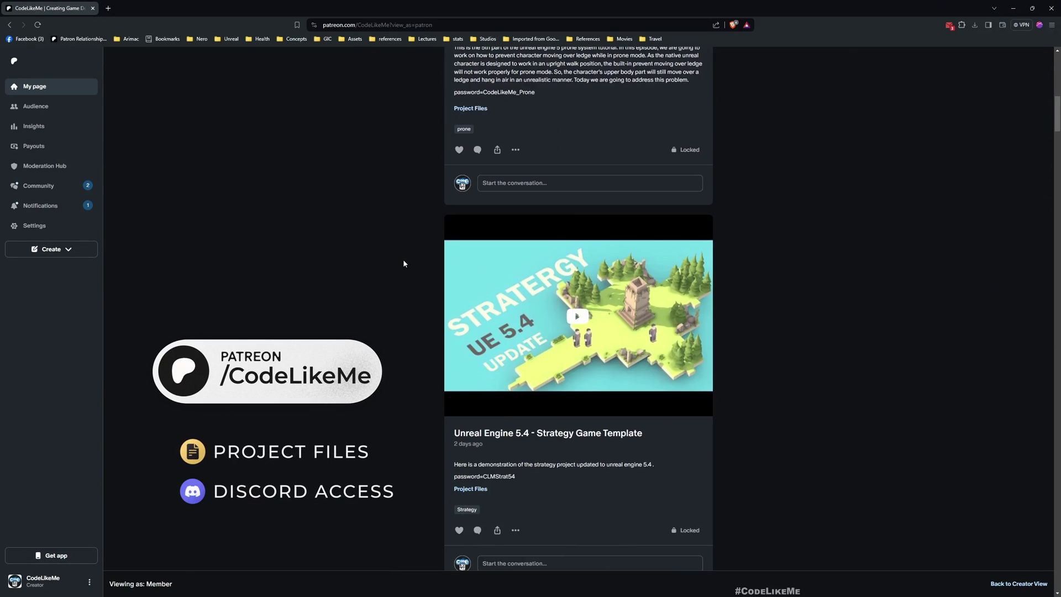
scroll(406, 282, "down", 4)
scroll(406, 282, "down", 3)
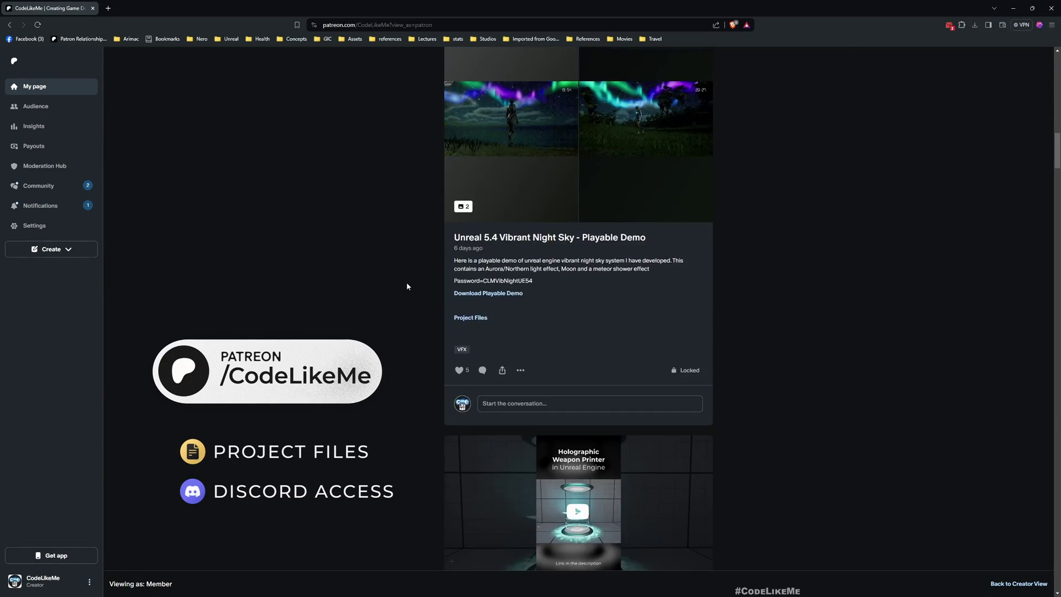
scroll(406, 282, "down", 3)
scroll(406, 289, "down", 3)
scroll(406, 289, "down", 2)
scroll(406, 288, "down", 3)
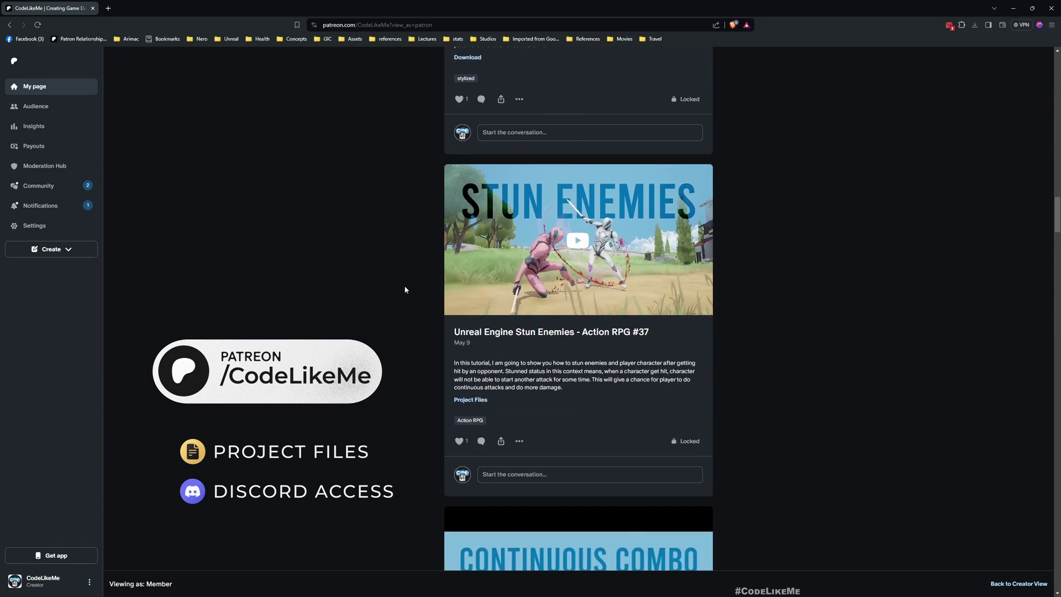
scroll(406, 288, "down", 3)
scroll(405, 289, "down", 3)
scroll(406, 289, "down", 3)
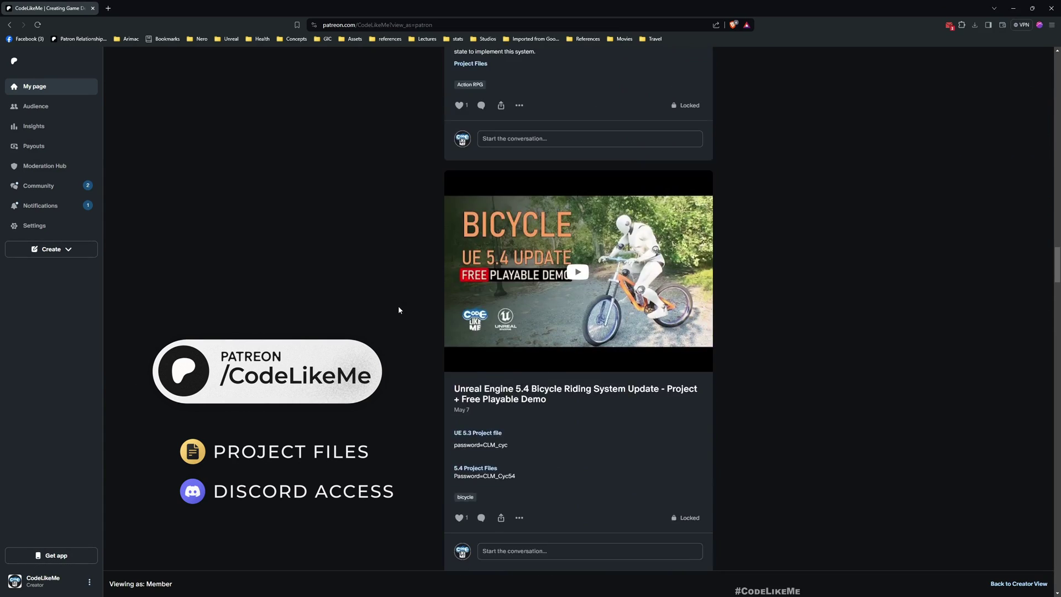
scroll(399, 307, "down", 3)
scroll(398, 307, "down", 2)
scroll(400, 303, "down", 2)
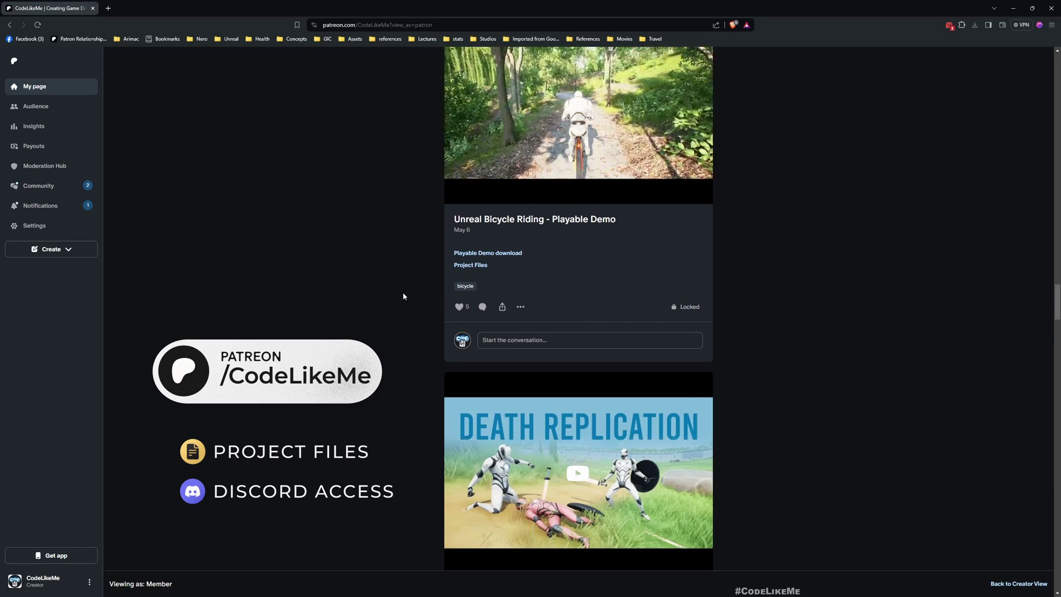
scroll(404, 296, "down", 3)
scroll(402, 297, "down", 3)
scroll(402, 297, "down", 2)
scroll(400, 298, "down", 3)
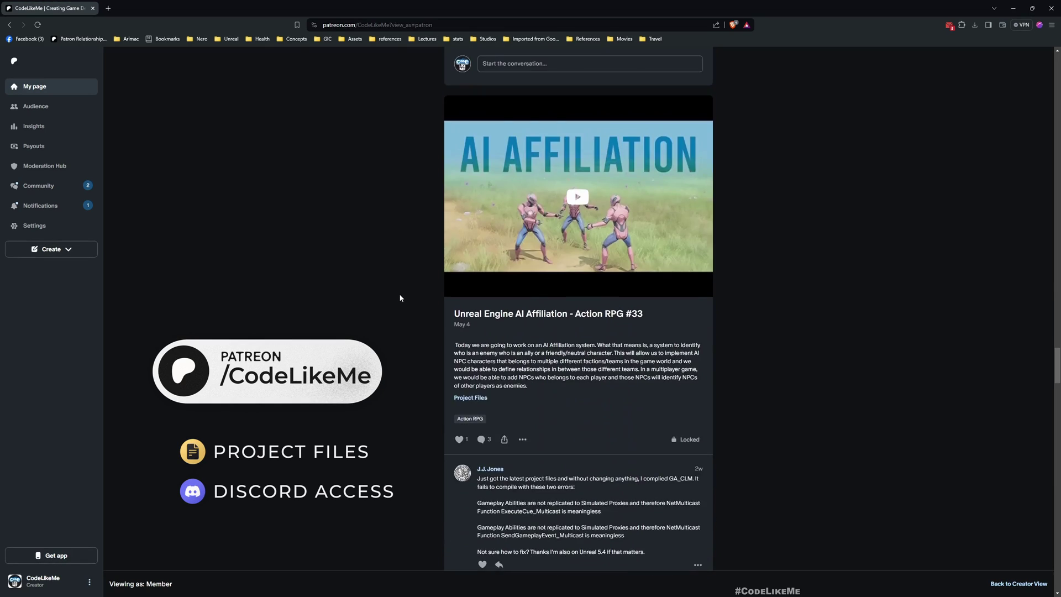
scroll(399, 298, "down", 2)
scroll(400, 297, "down", 3)
scroll(400, 297, "down", 4)
scroll(400, 297, "down", 3)
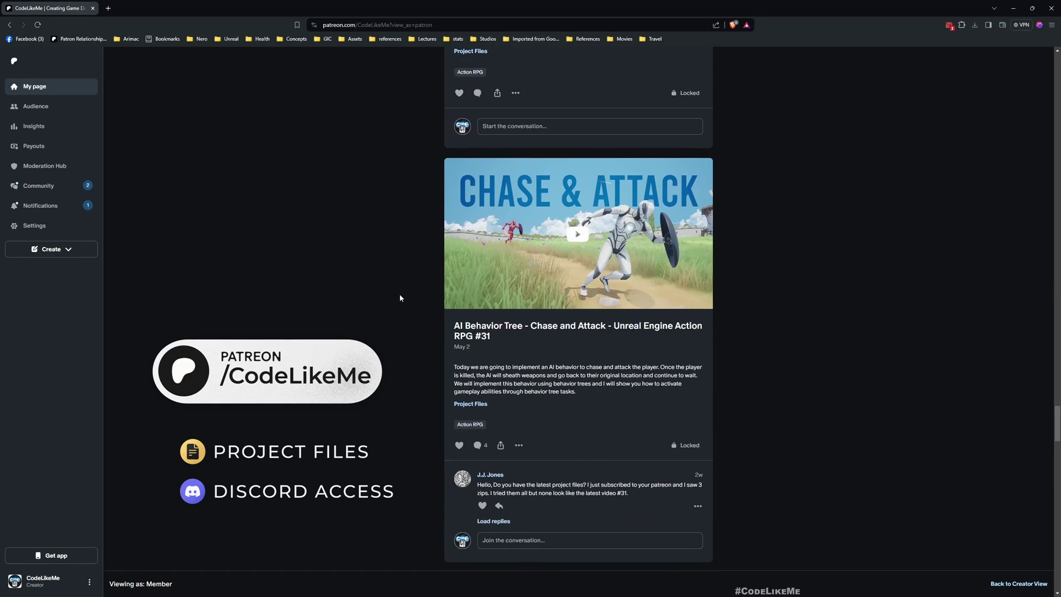
scroll(400, 298, "down", 2)
scroll(398, 294, "down", 3)
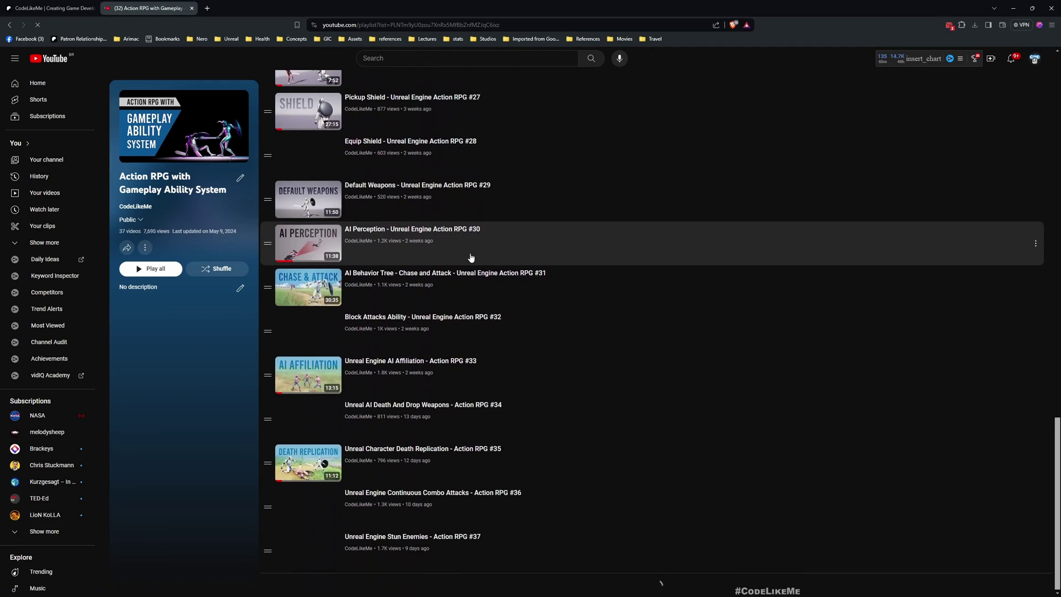
scroll(470, 257, "up", 2)
scroll(470, 257, "up", 2)
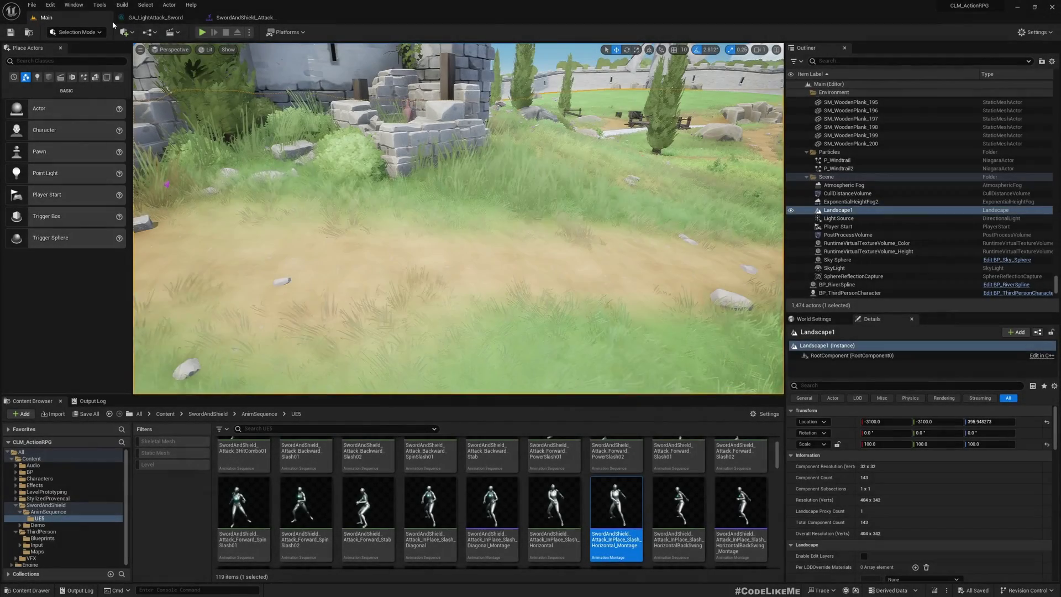
Switch to the GA_LightAttack_Sword tab and then the sword attack montage tab
left_click(145, 17)
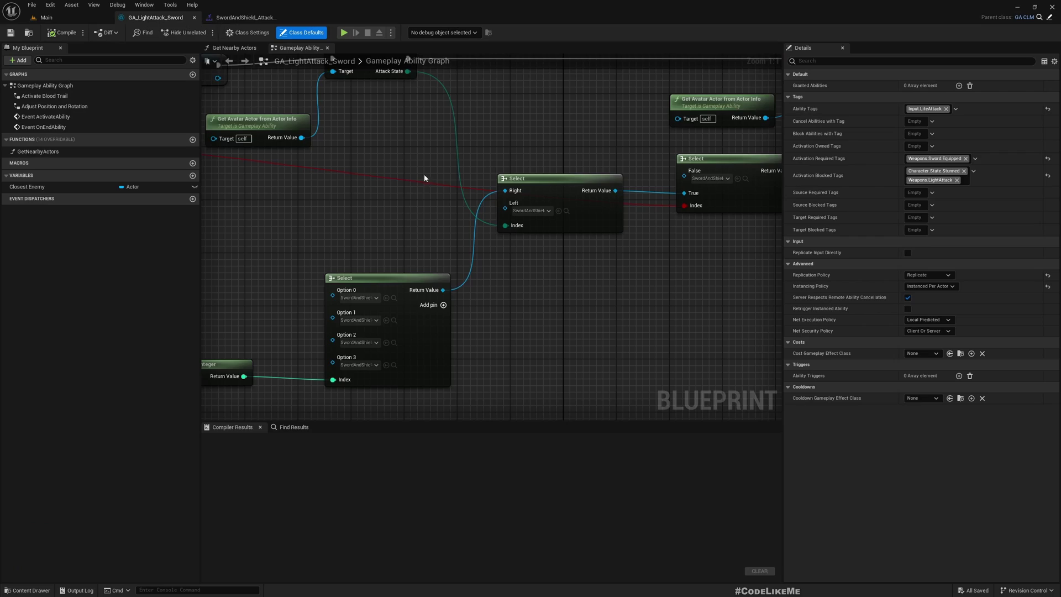
left_click(252, 18)
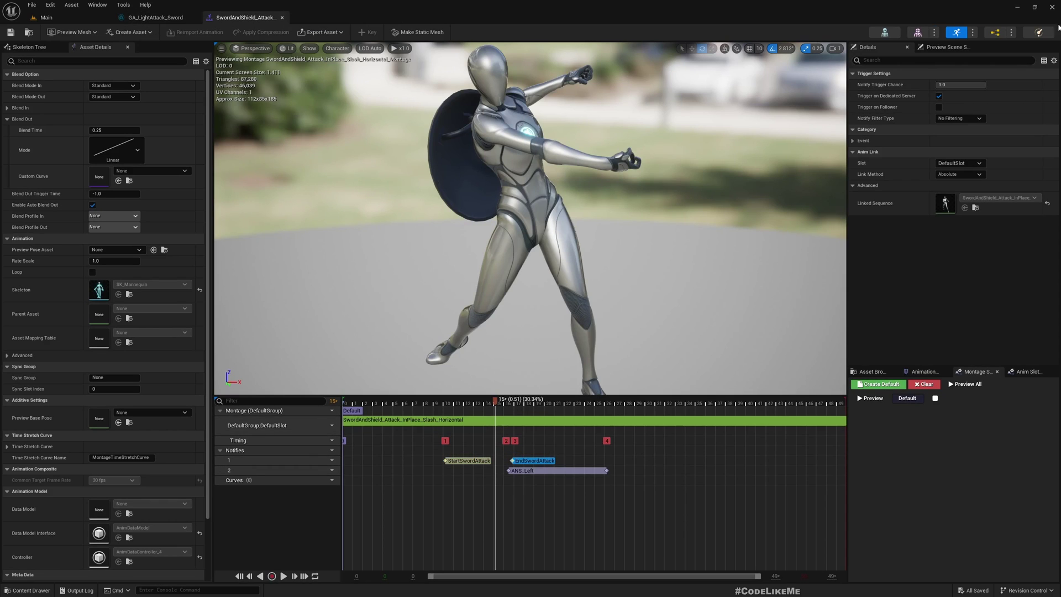
Survey ABP_Manny's sword attack notify logic, ending on the Toggle Sword Trail node
left_click(987, 36)
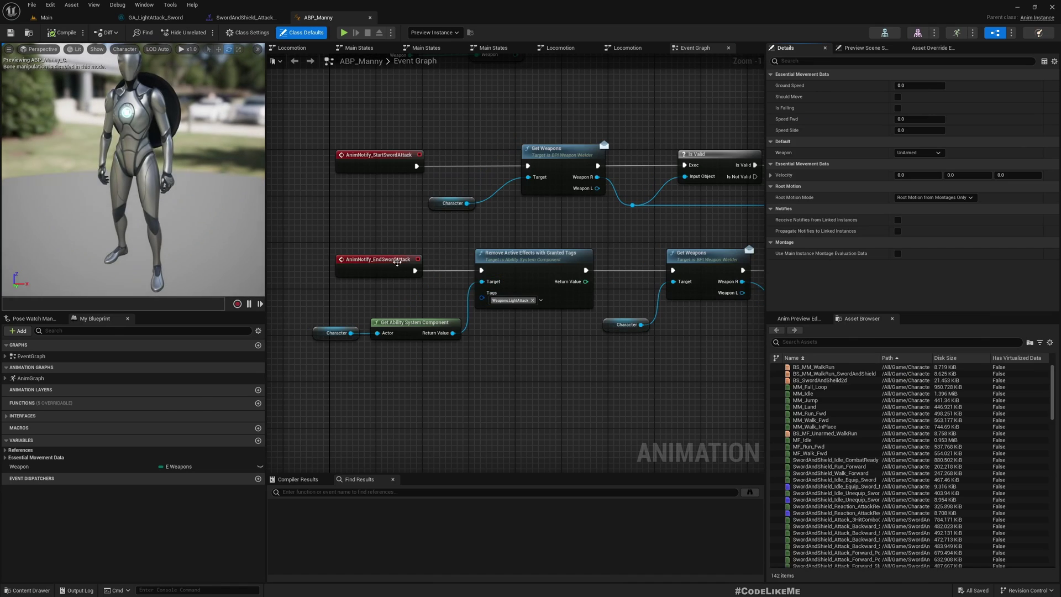
right_click_drag(373, 231, 333, 292)
scroll(334, 292, "up", 1)
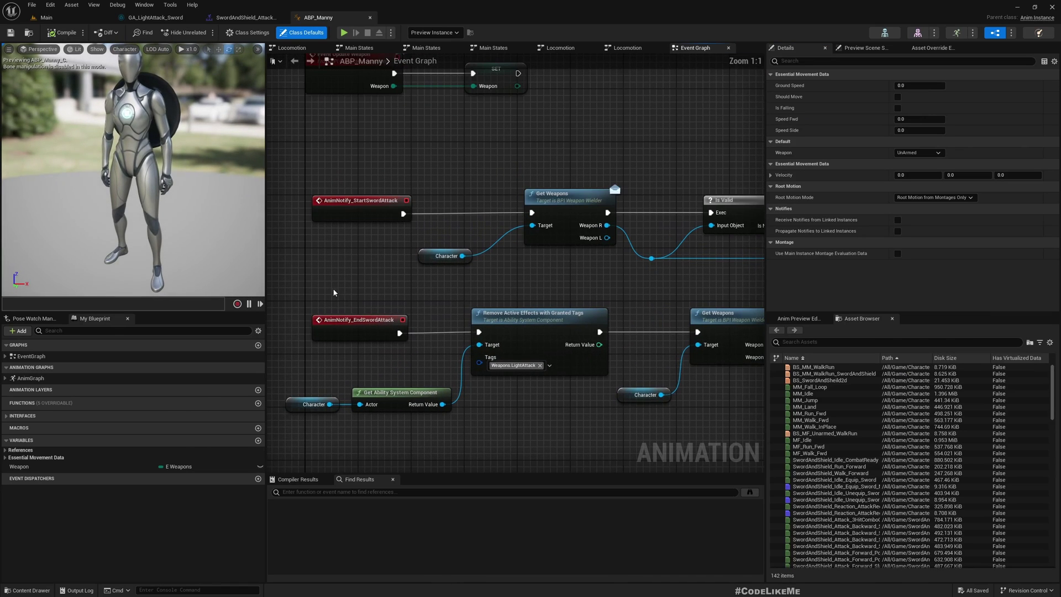
left_click(370, 349)
scroll(370, 349, "down", 3)
mouse_move(370, 349)
right_mouse_down()
mouse_move(328, 323)
mouse_move(347, 298)
right_mouse_up()
scroll(346, 298, "down", 2)
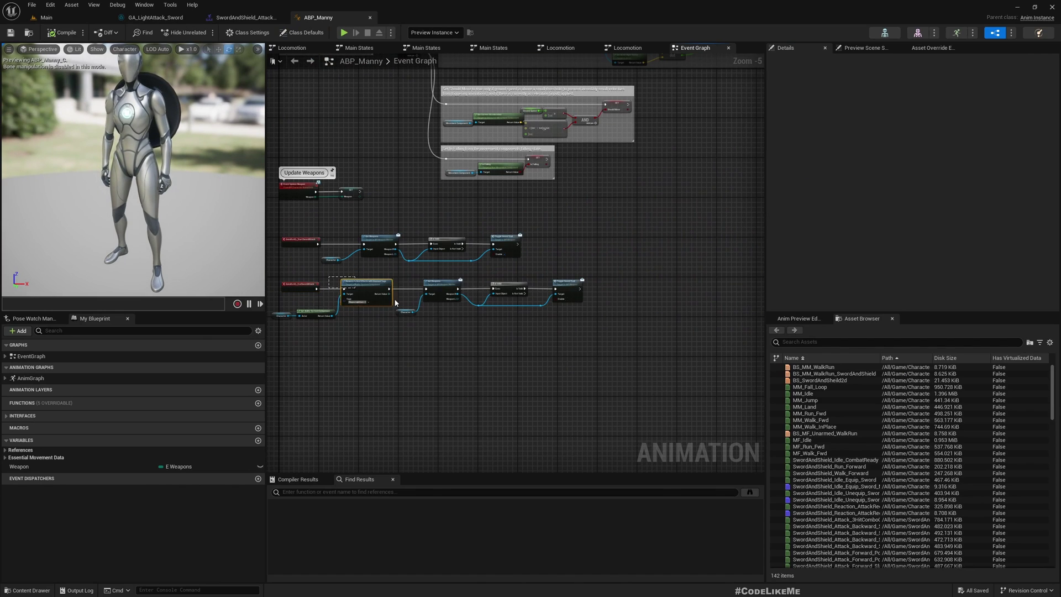
scroll(335, 329, "up", 2)
right_click_drag(338, 335, 401, 326)
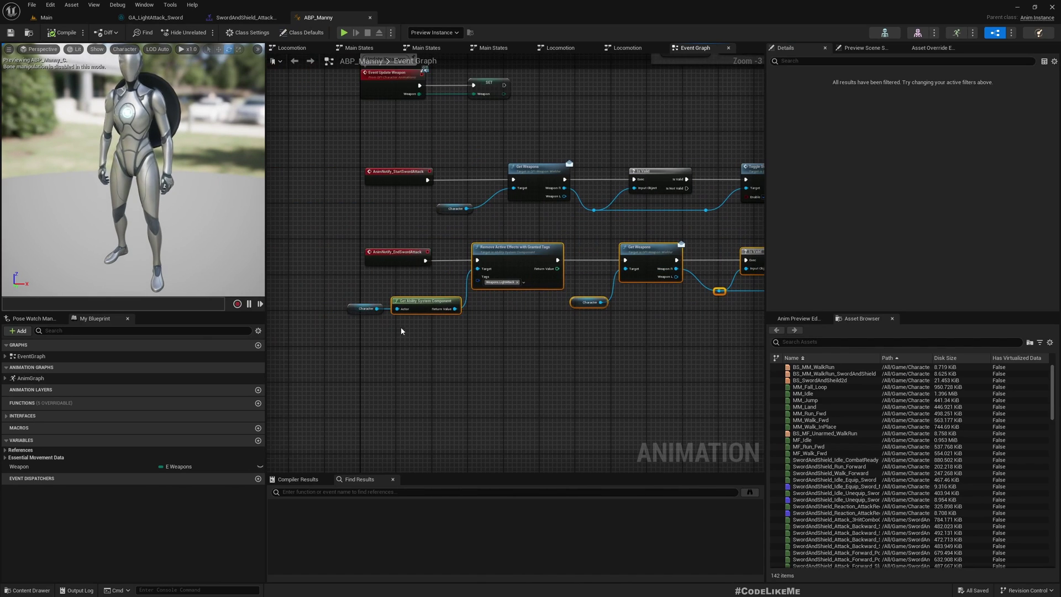
right_click_drag(516, 322, 497, 342)
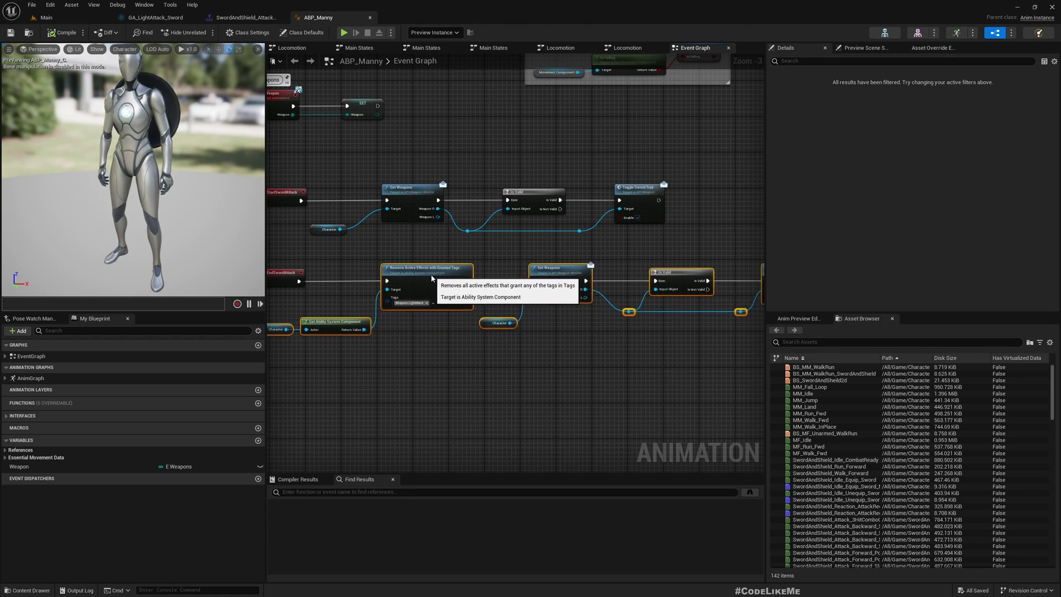
mouse_move(507, 274)
right_mouse_down()
mouse_move(437, 232)
mouse_move(541, 253)
right_mouse_up()
scroll(438, 232, "up", 2)
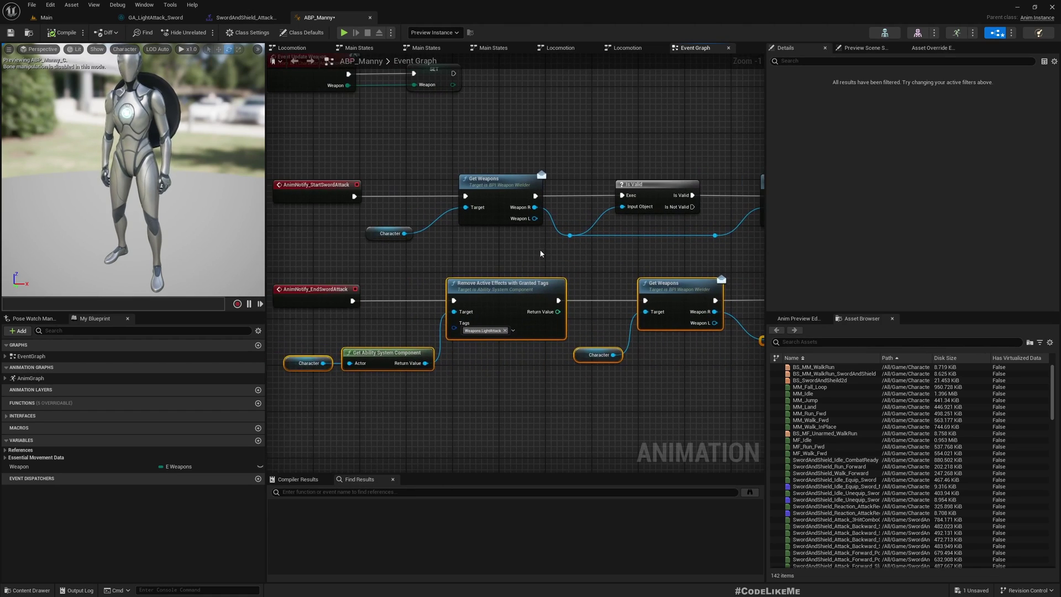
right_click_drag(473, 243, 549, 234)
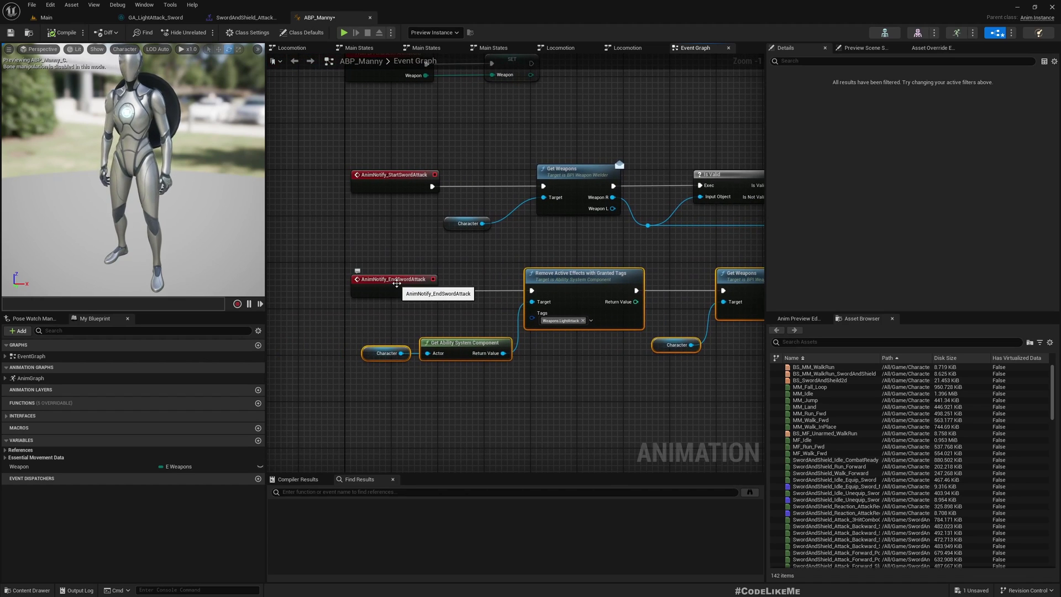
right_click_drag(549, 257, 487, 244)
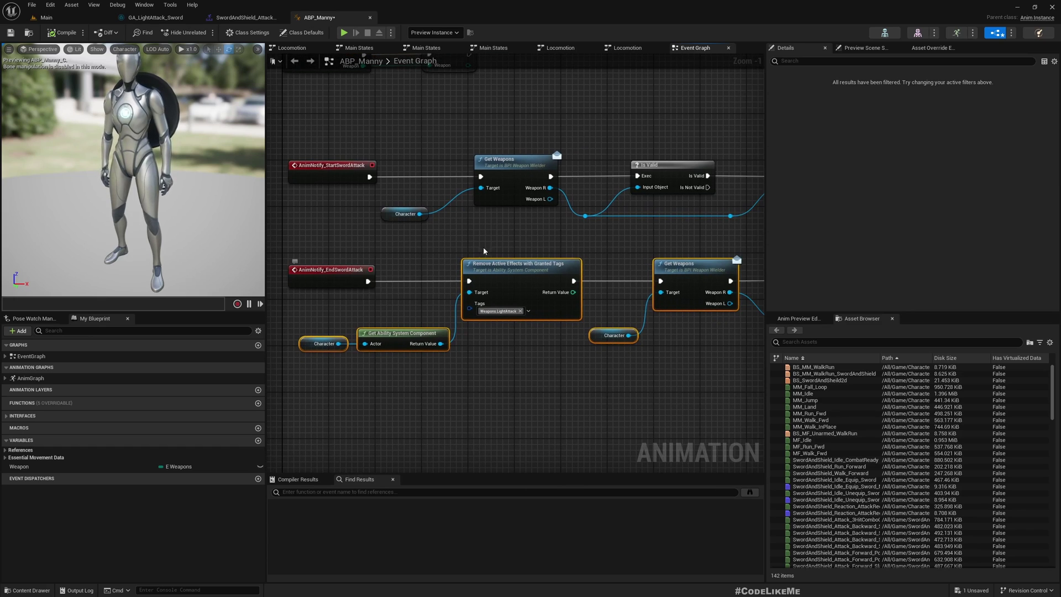
right_click_drag(484, 250, 274, 285)
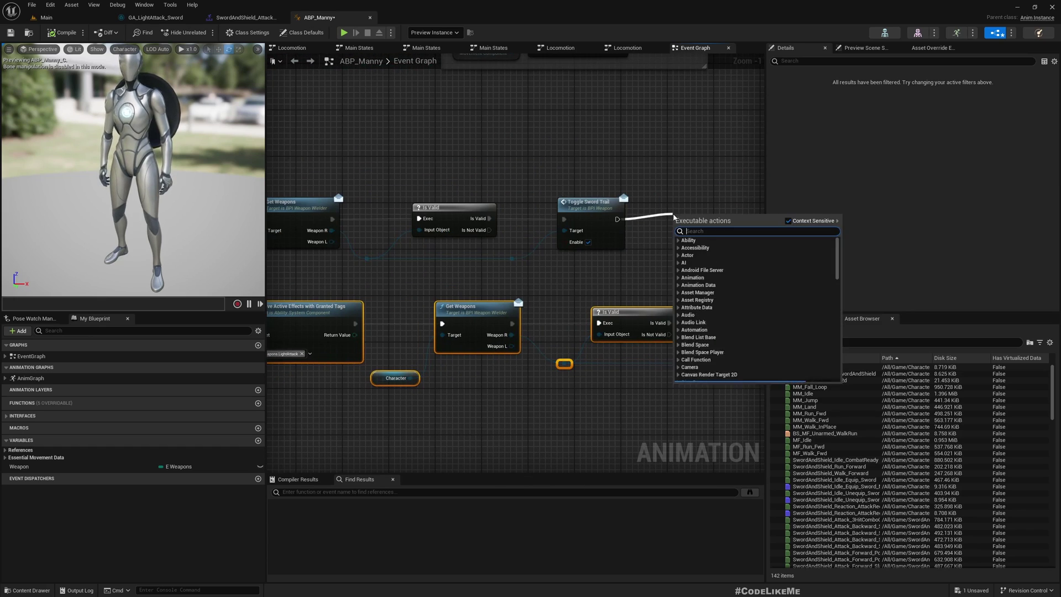
type("delay")
Add a 0.5-second Delay node after Toggle Sword Trail
key("Return")
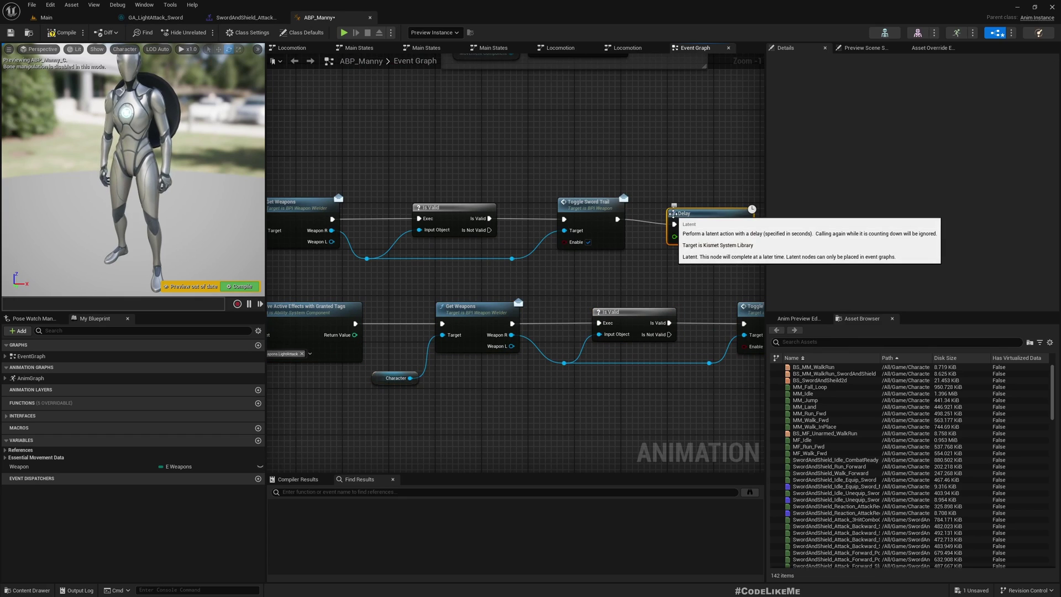
left_click_drag(672, 214, 672, 208)
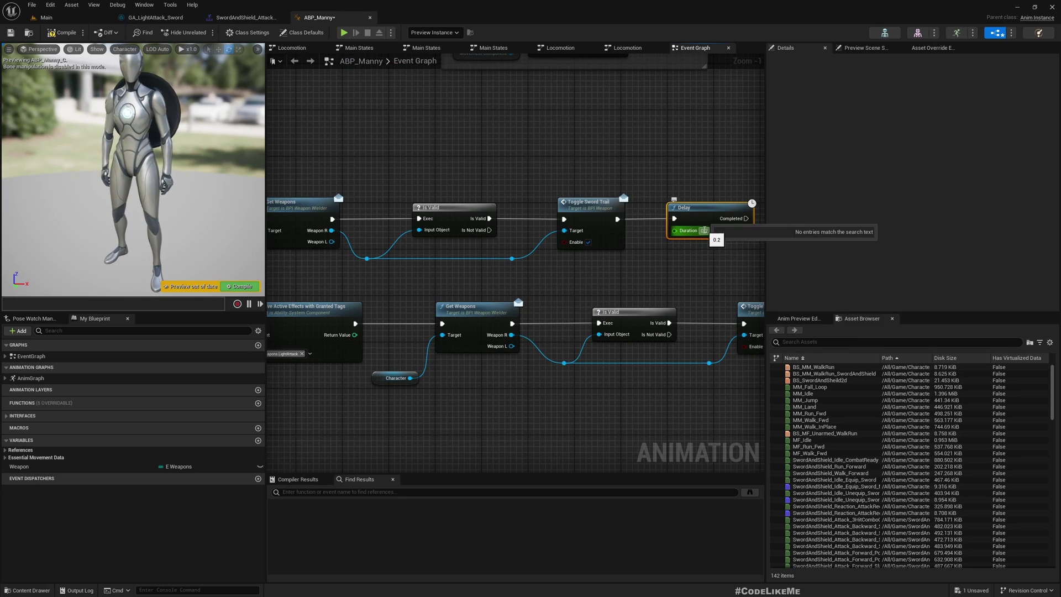
left_click(704, 231)
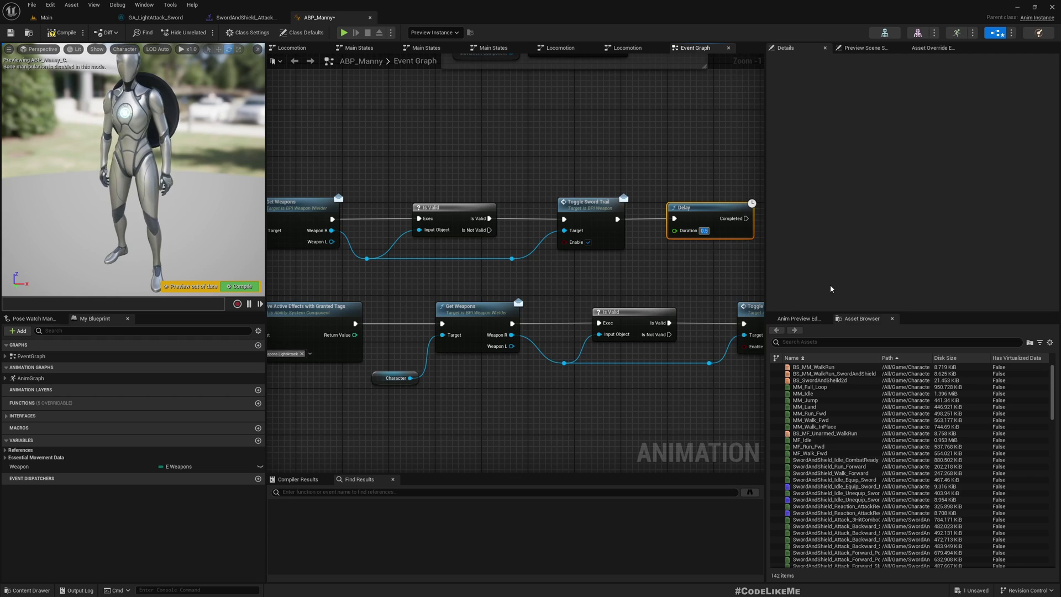
key("Return")
right_click_drag(402, 268, 507, 279)
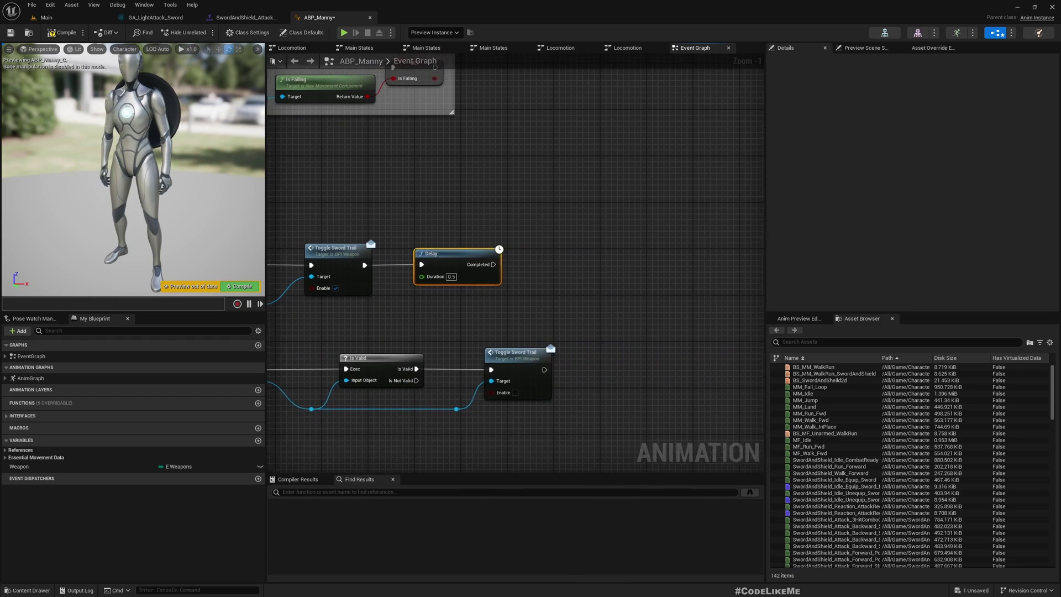
Wire Anim Notify End Sword Attack to the Delay's Completed output and compile
left_click_drag(490, 264, 574, 269)
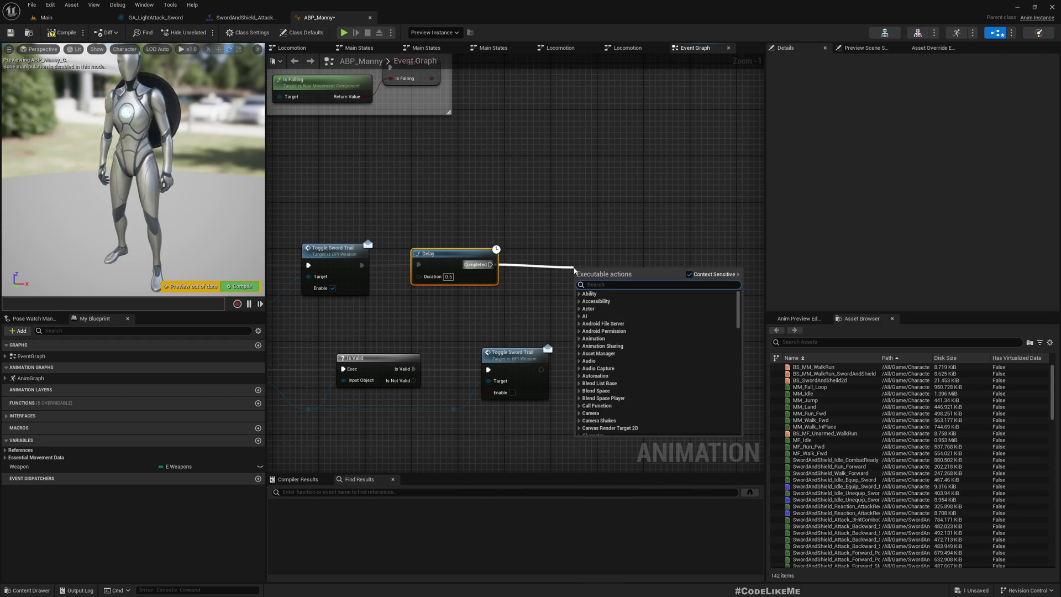
type("animno")
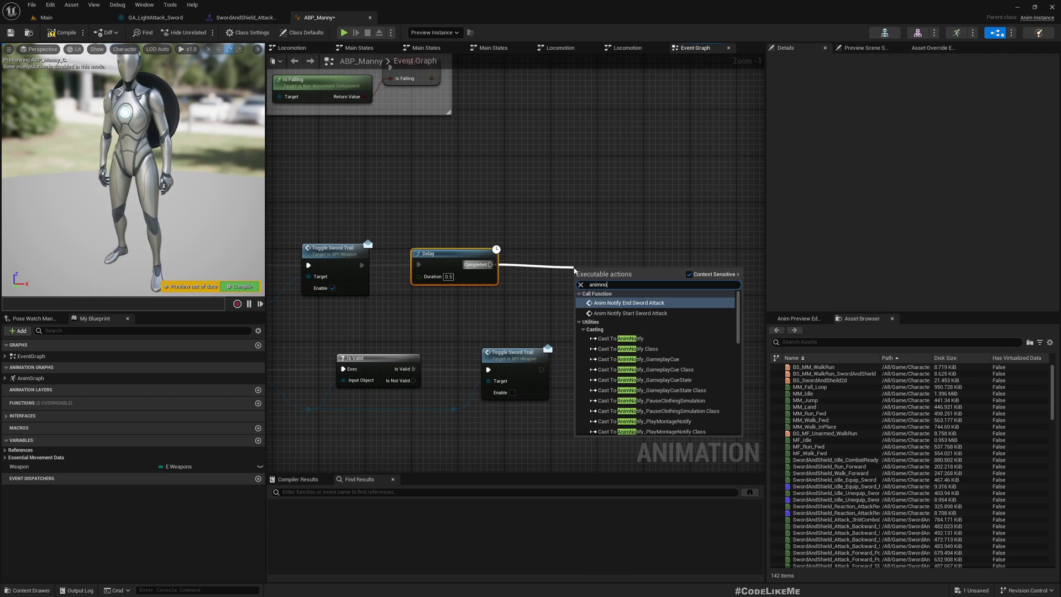
key("Up")
key("Return")
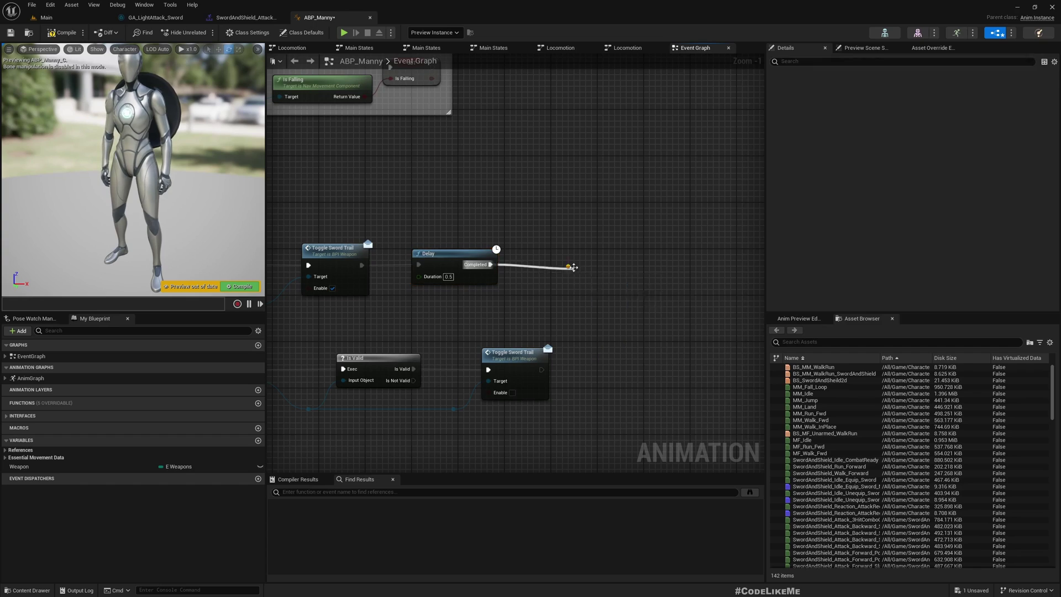
left_click_drag(596, 286, 592, 267)
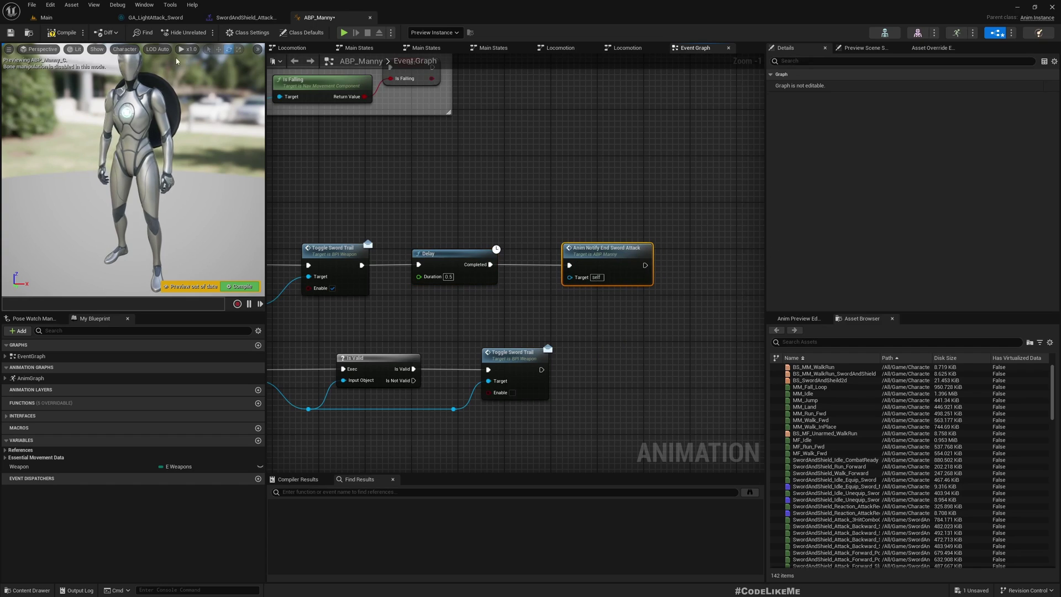
left_click(63, 32)
left_click(44, 18)
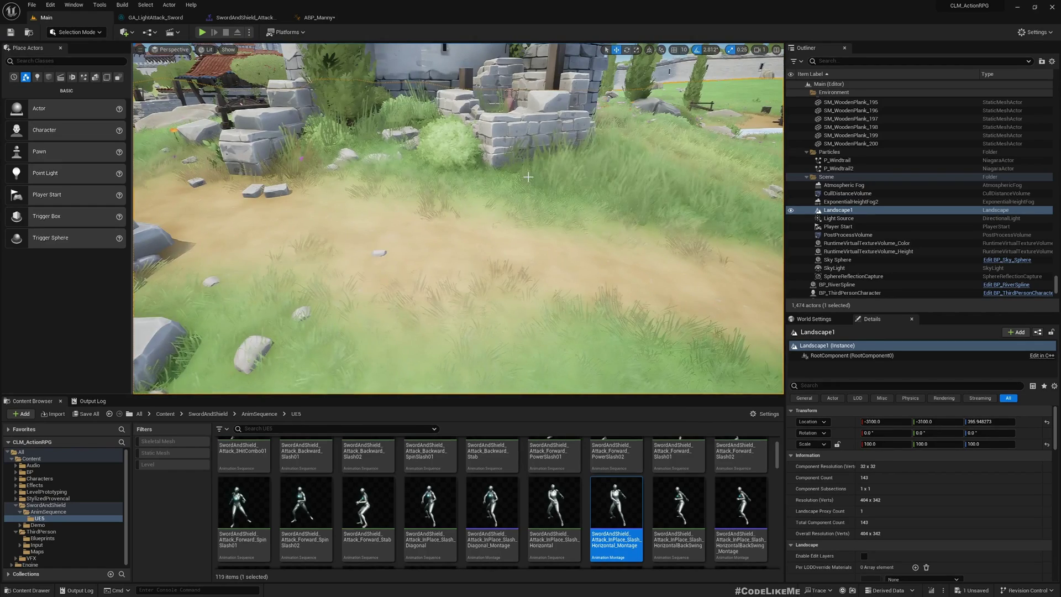
key("F11")
key("alt+p")
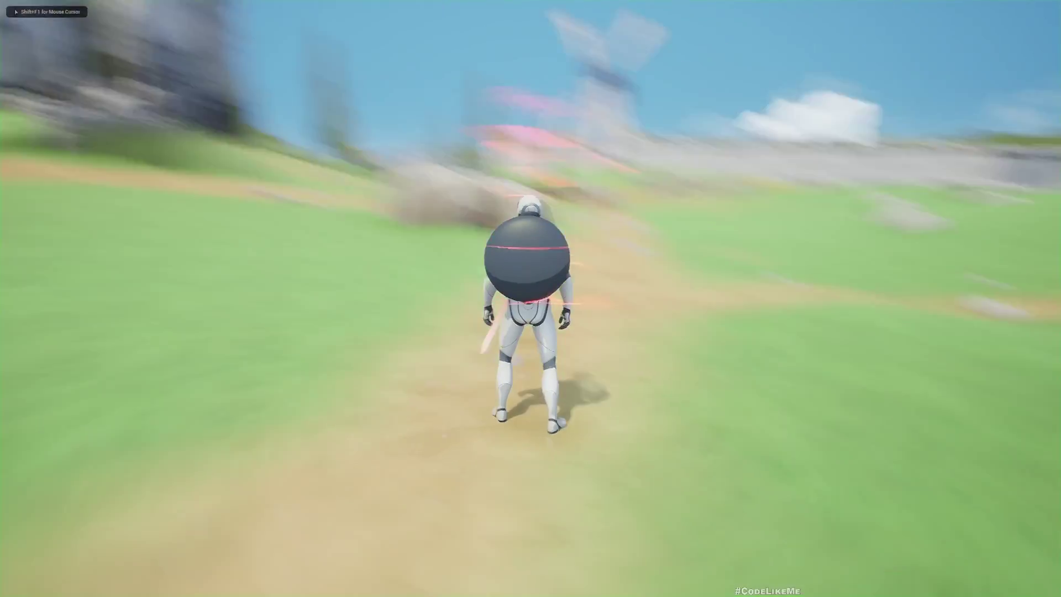
key("w")
left_click(531, 298)
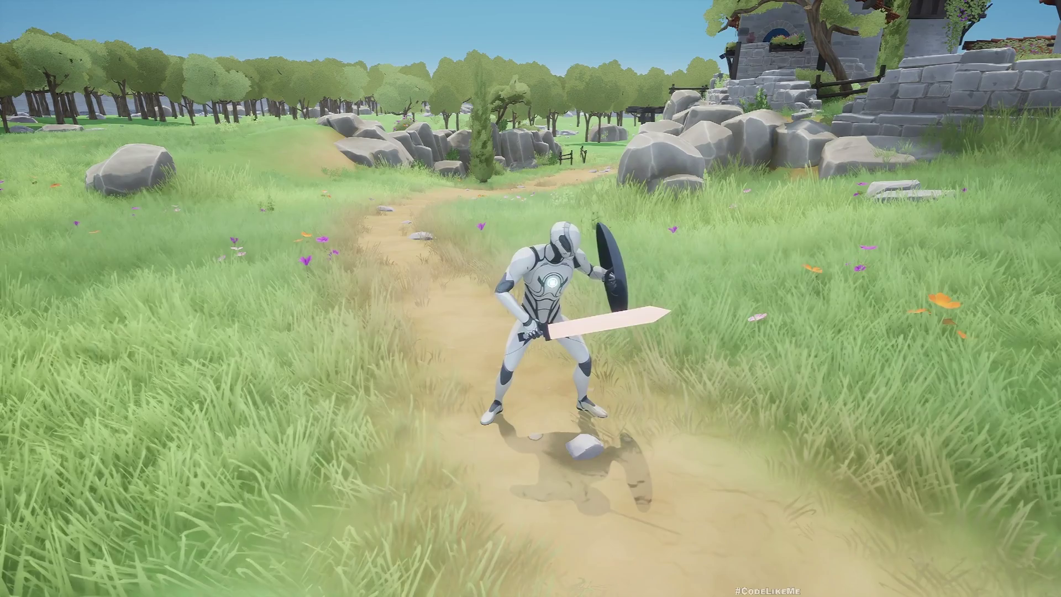
left_click(530, 298)
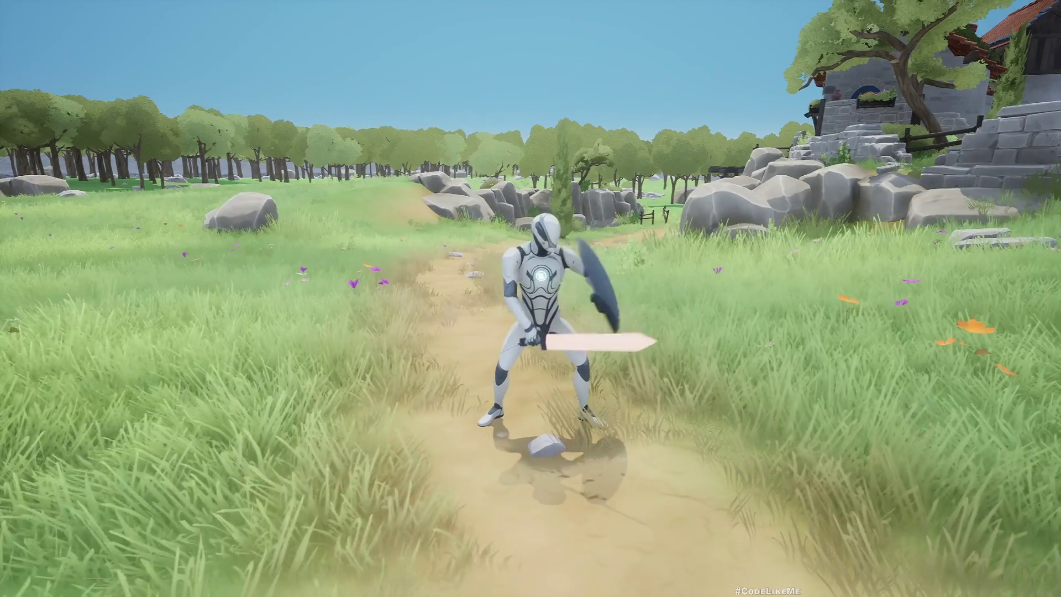
left_click(531, 299)
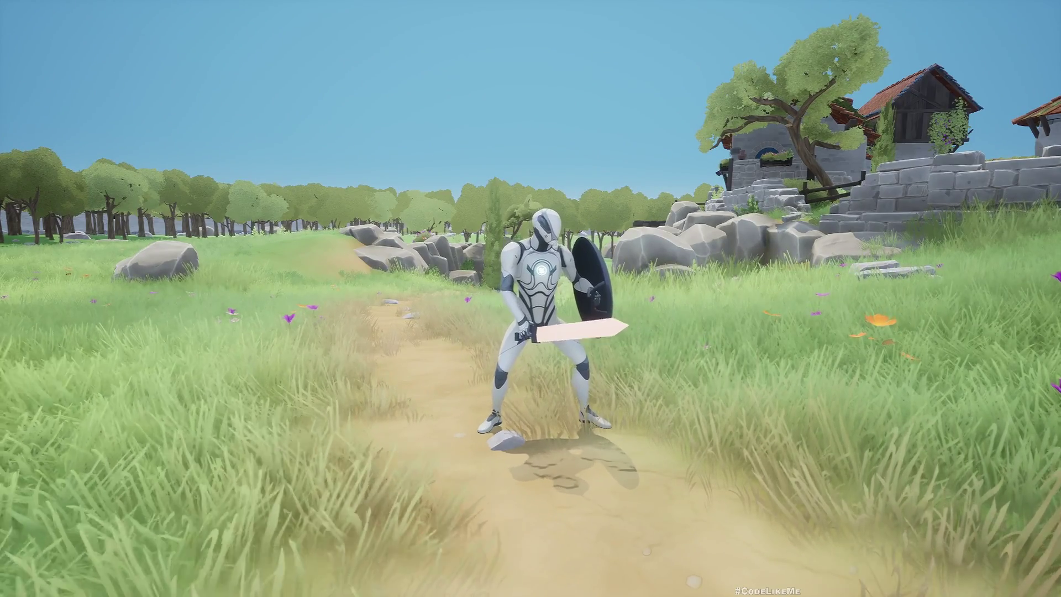
key("F11")
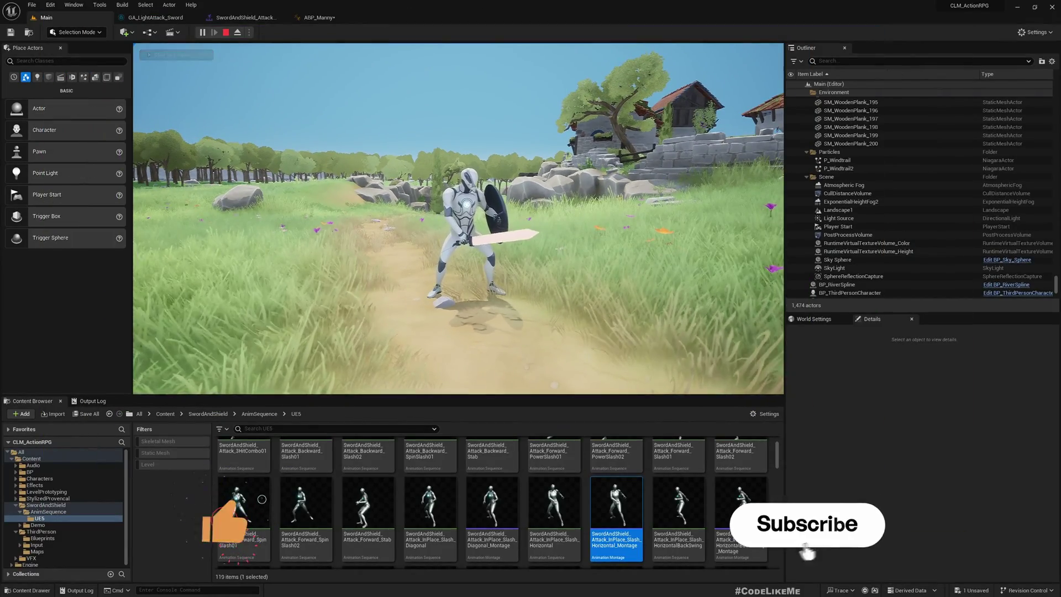
key("Escape")
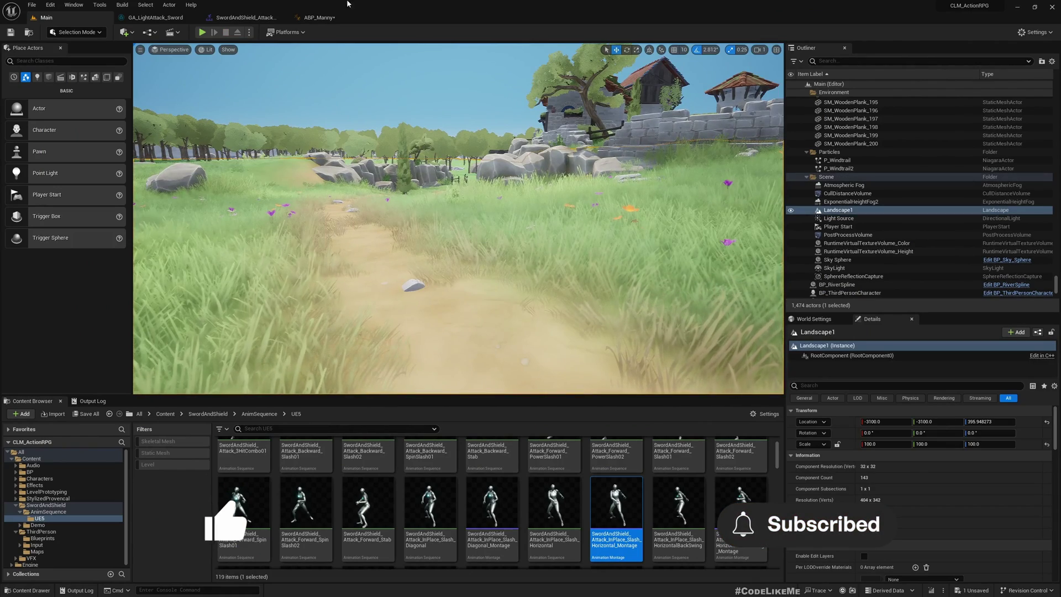
Move AdjustPositionAndRotation and Get Nearby Actors further right in the ability graph
left_click(148, 18)
scroll(390, 197, "down", 2)
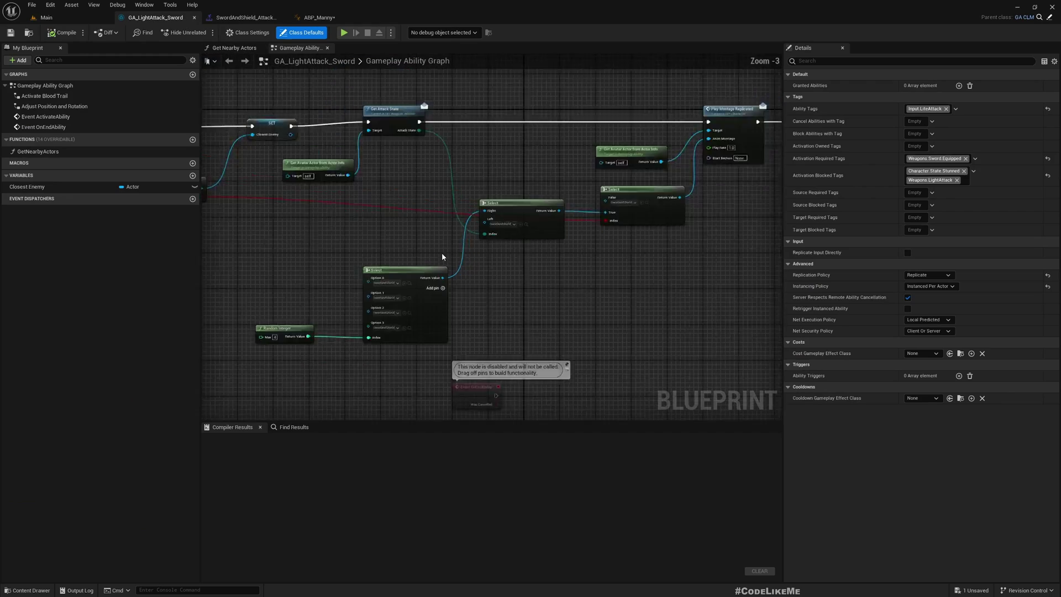
scroll(390, 197, "down", 1)
scroll(389, 197, "down", 2)
scroll(523, 192, "up", 4)
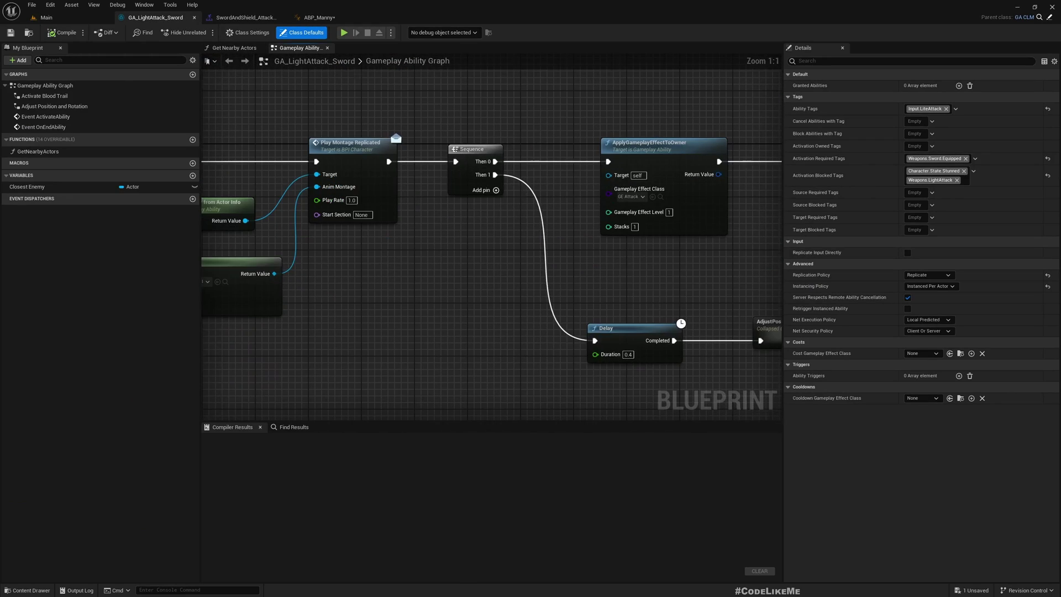
mouse_move(645, 251)
right_mouse_down()
mouse_move(704, 283)
mouse_move(287, 277)
mouse_move(588, 237)
mouse_move(216, 243)
right_mouse_up()
scroll(461, 298, "down", 5)
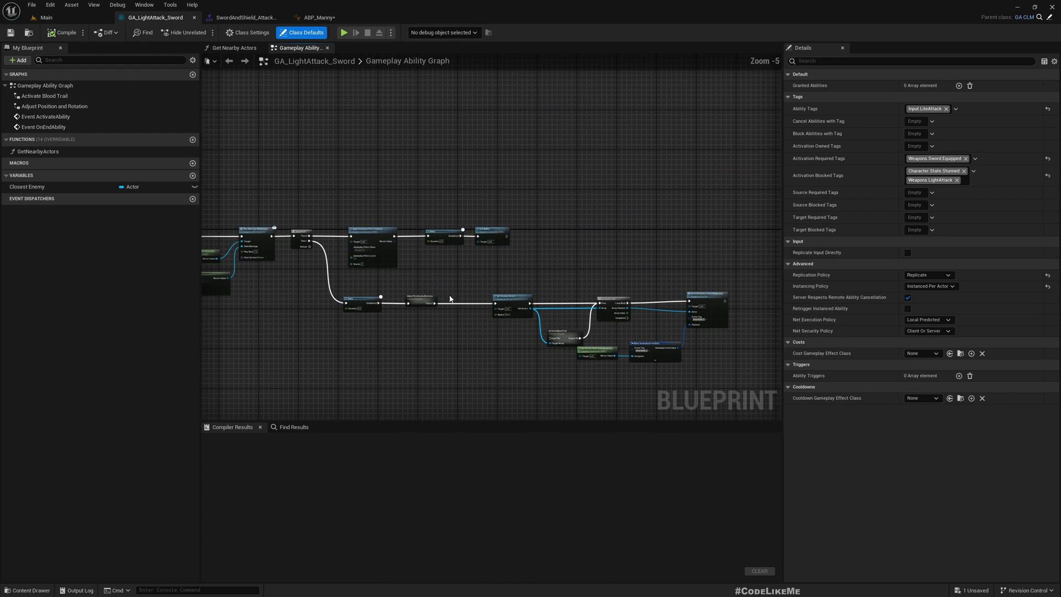
left_click(420, 287)
scroll(421, 287, "up", 4)
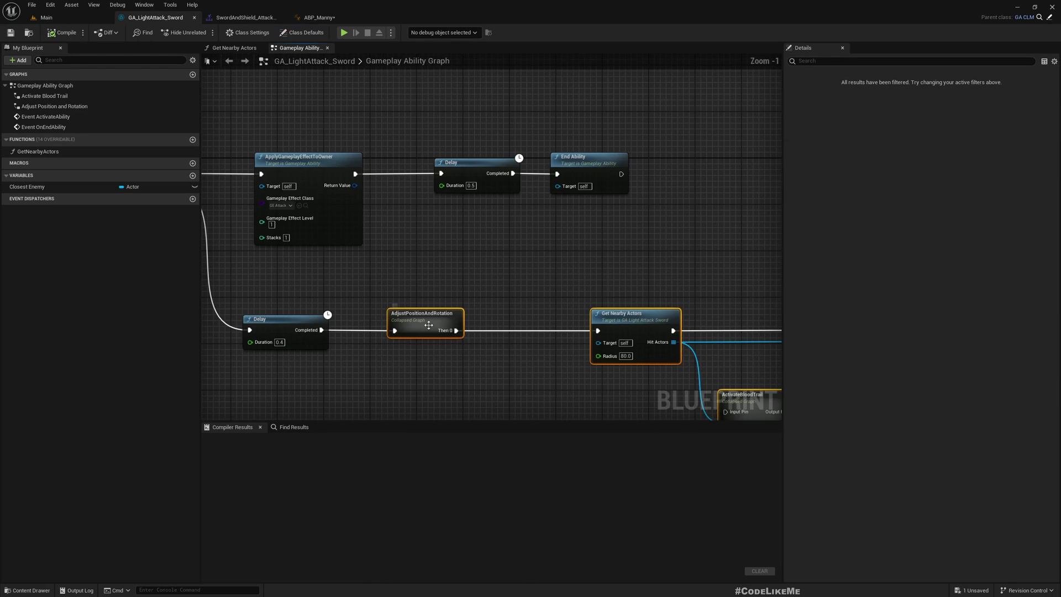
left_click_drag(428, 324, 498, 325)
Inspect the graph around Play Montage Replicated, Select and Sequence
right_click_drag(367, 356, 568, 350)
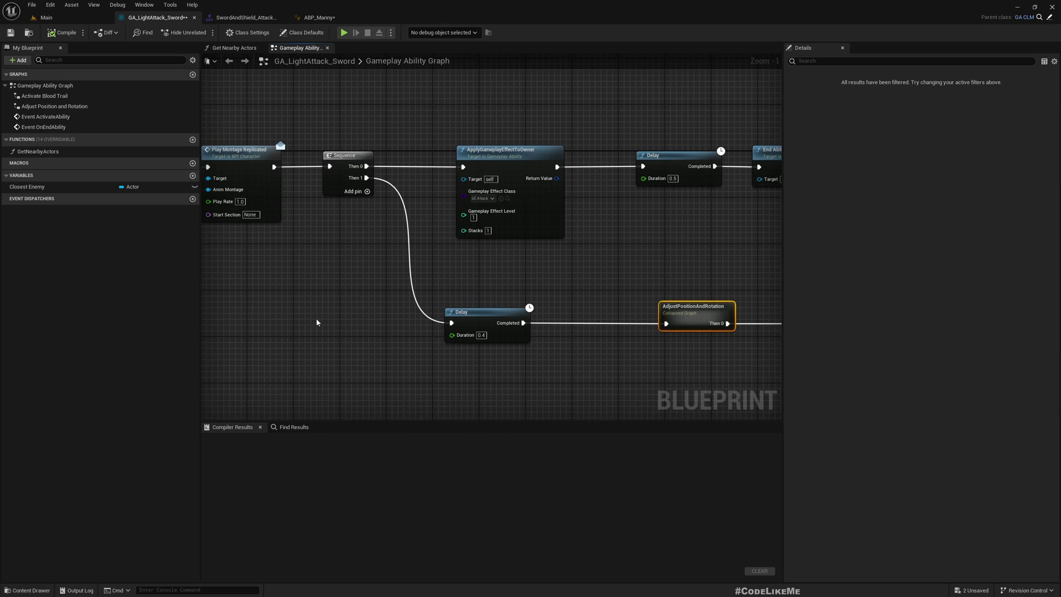
right_click_drag(317, 323, 512, 326)
mouse_move(454, 166)
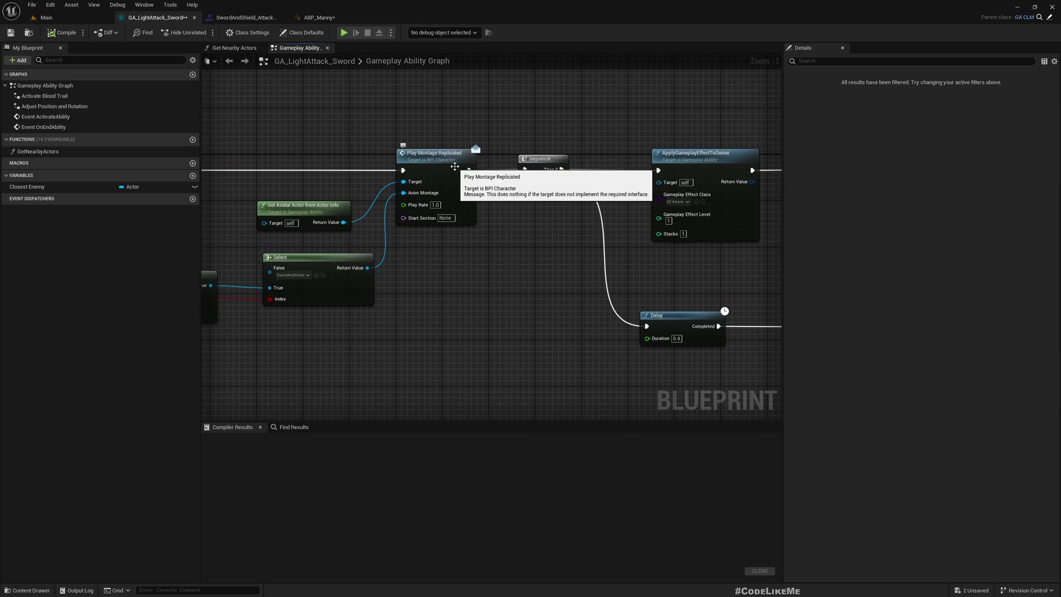
right_click_drag(474, 280, 453, 249)
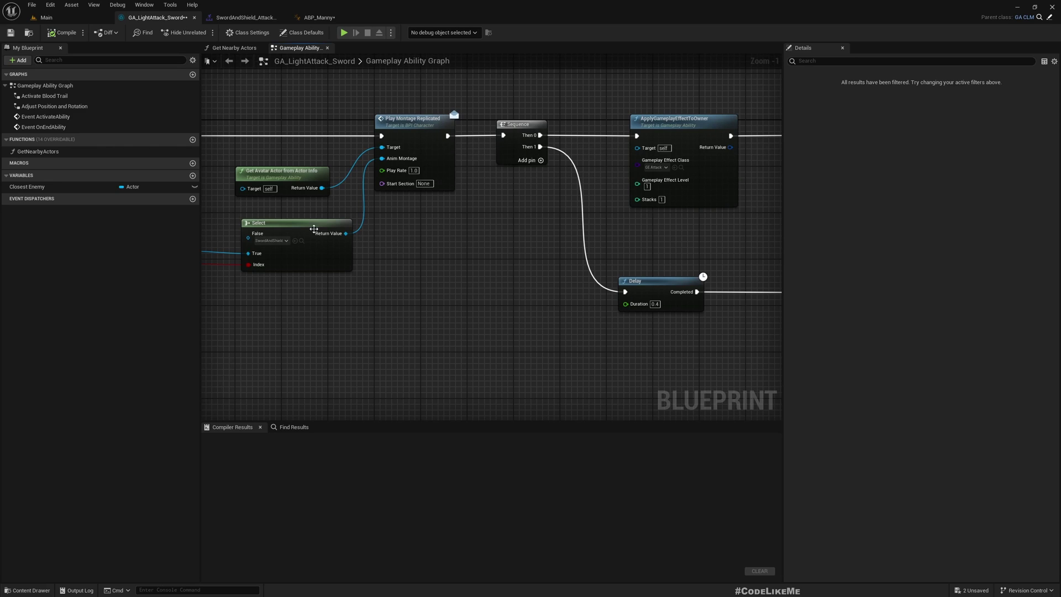
right_click_drag(313, 229, 497, 266)
scroll(469, 239, "down", 3)
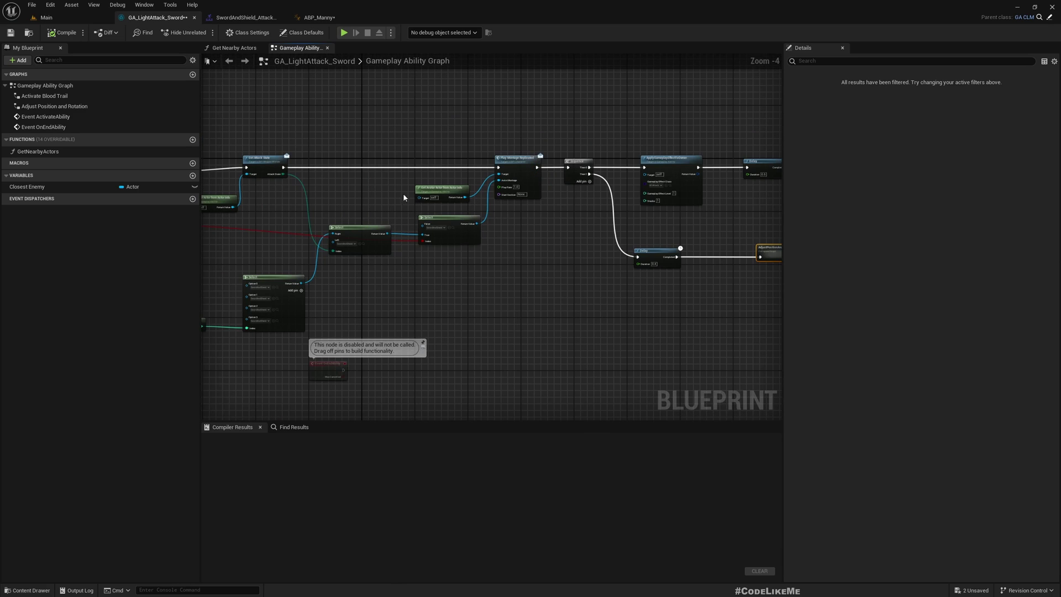
scroll(464, 233, "up", 2)
scroll(496, 258, "up", 1)
Add a PlayMontageAndWait node beside the Select node
right_click(496, 258)
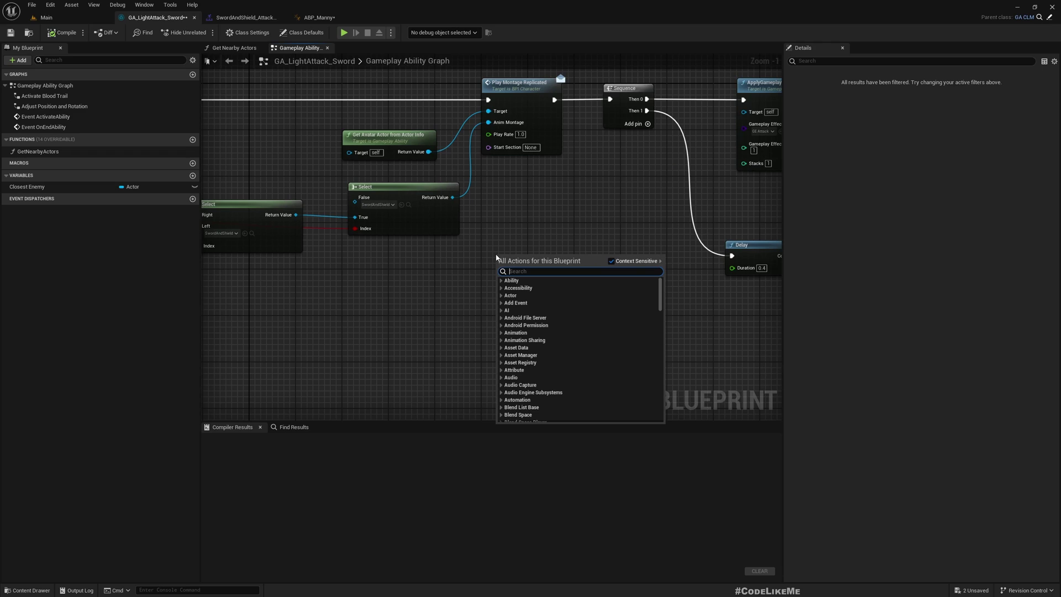
type("montage")
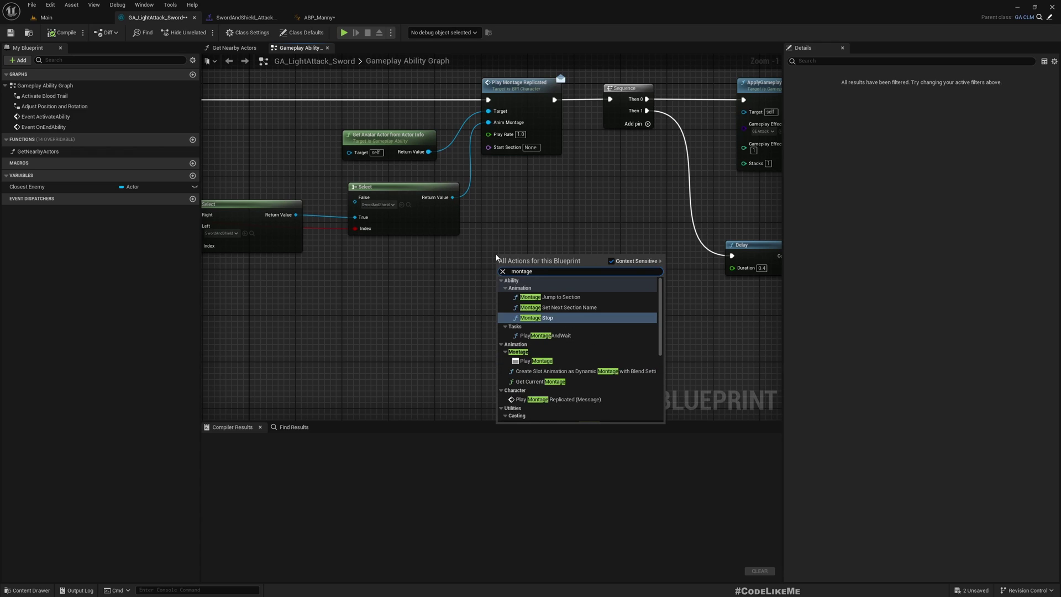
key("Down")
key("Down")
key("Return")
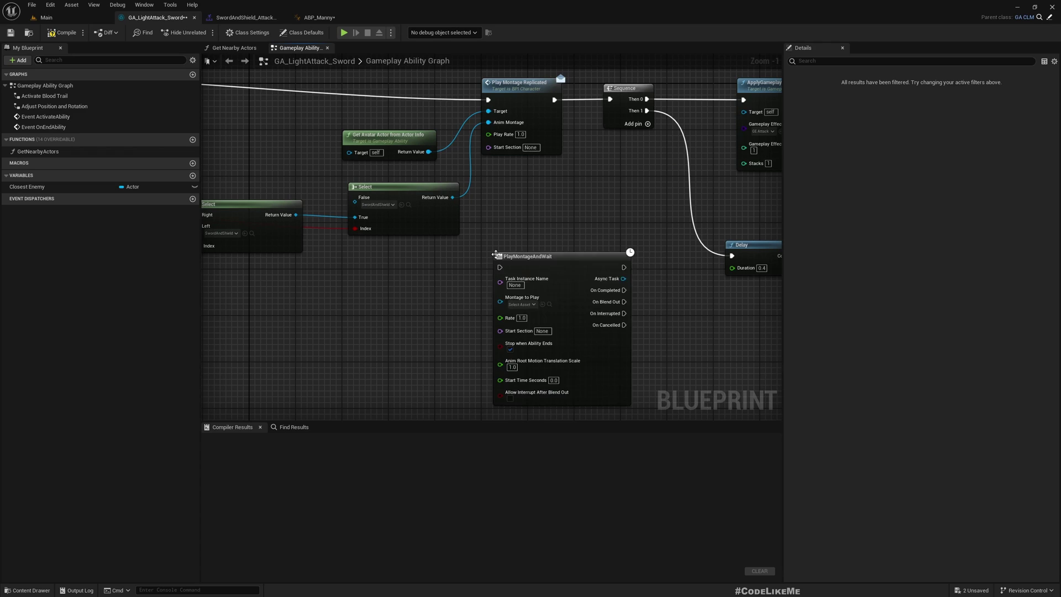
left_click_drag(548, 266, 542, 209)
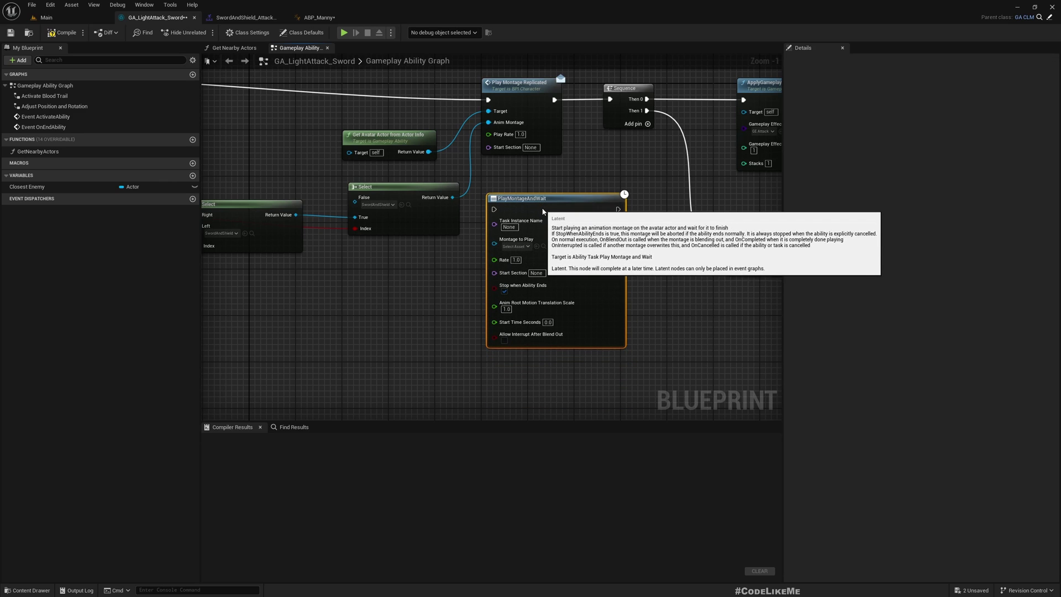
scroll(677, 302, "down", 4)
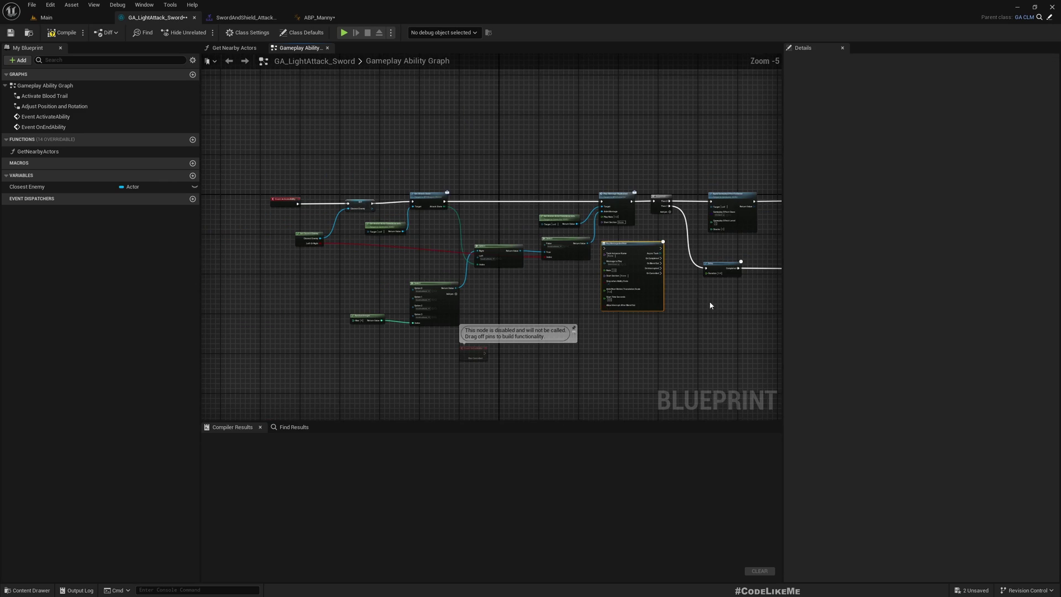
scroll(709, 305, "up", 3)
right_click_drag(693, 285, 642, 323)
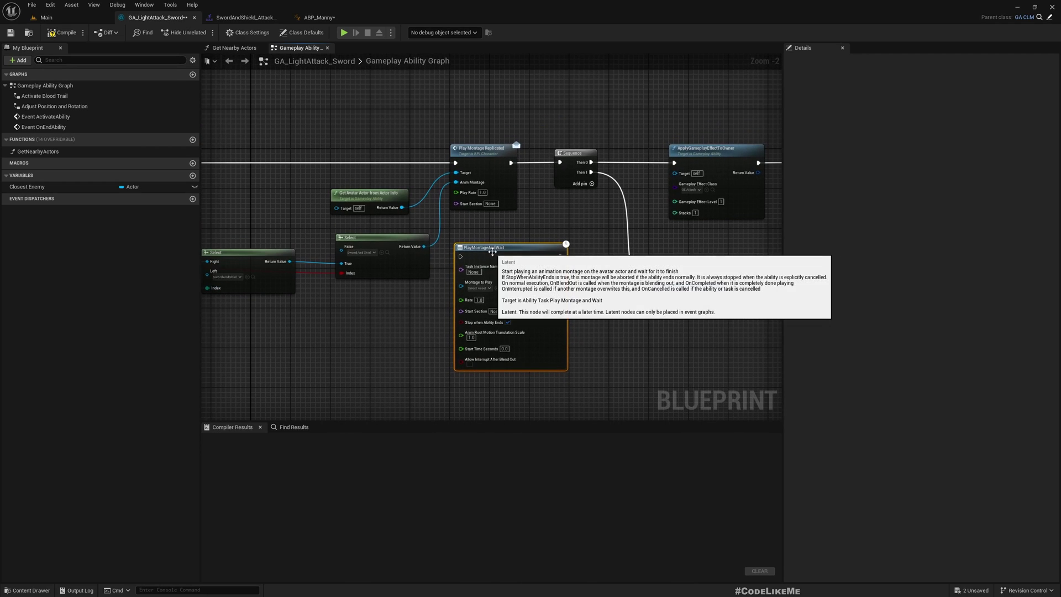
left_click_drag(491, 247, 490, 247)
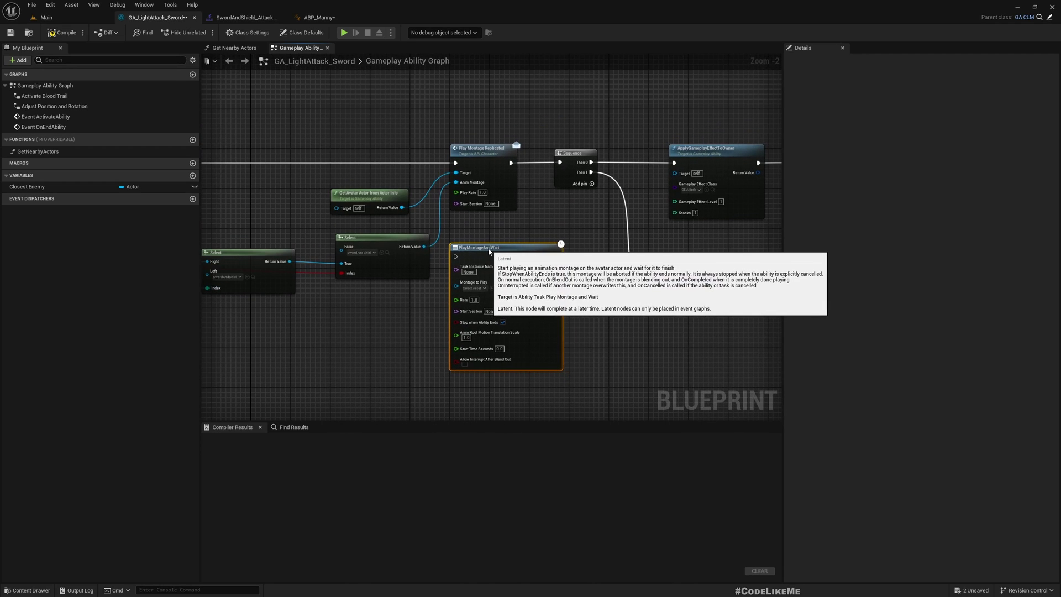
right_click_drag(340, 226, 469, 224)
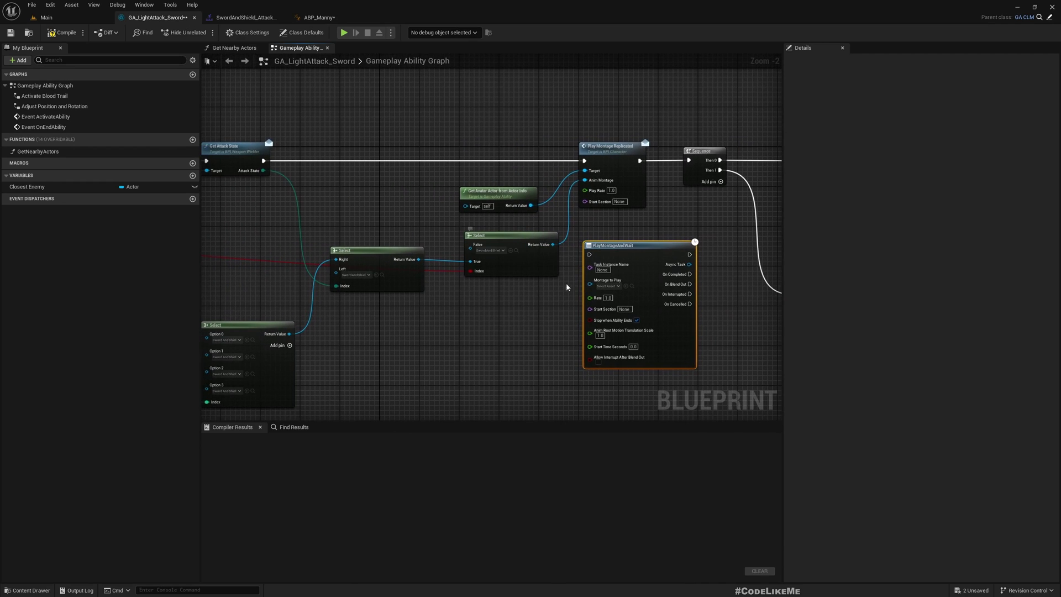
mouse_move(465, 293)
right_mouse_down()
mouse_move(395, 283)
mouse_move(513, 282)
right_mouse_up()
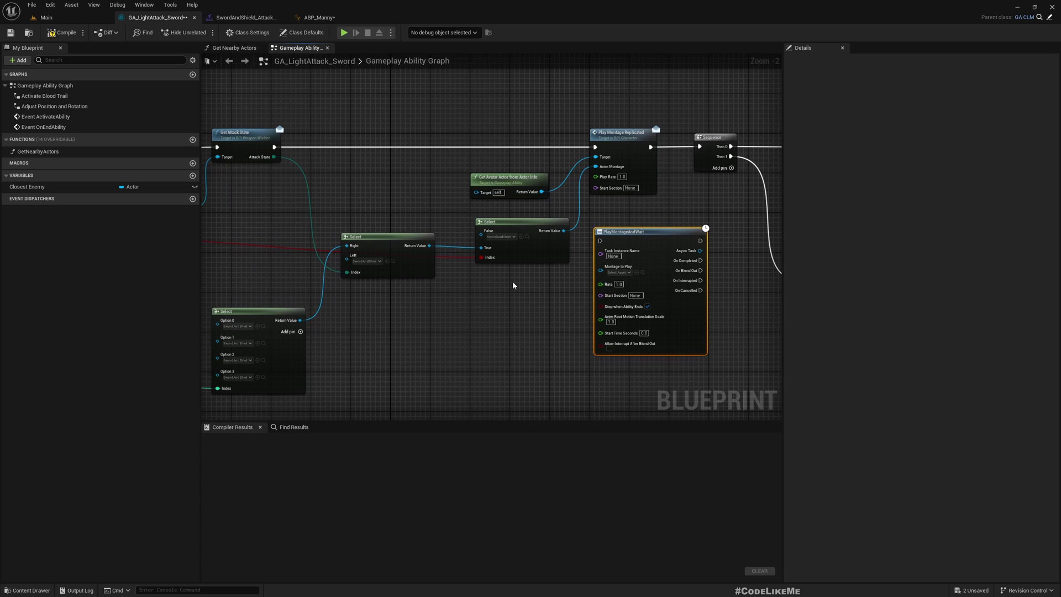
Shift Sequence and its downstream nodes right to make room
right_click_drag(732, 333, 403, 308)
scroll(497, 327, "down", 3)
right_click_drag(497, 326, 379, 315)
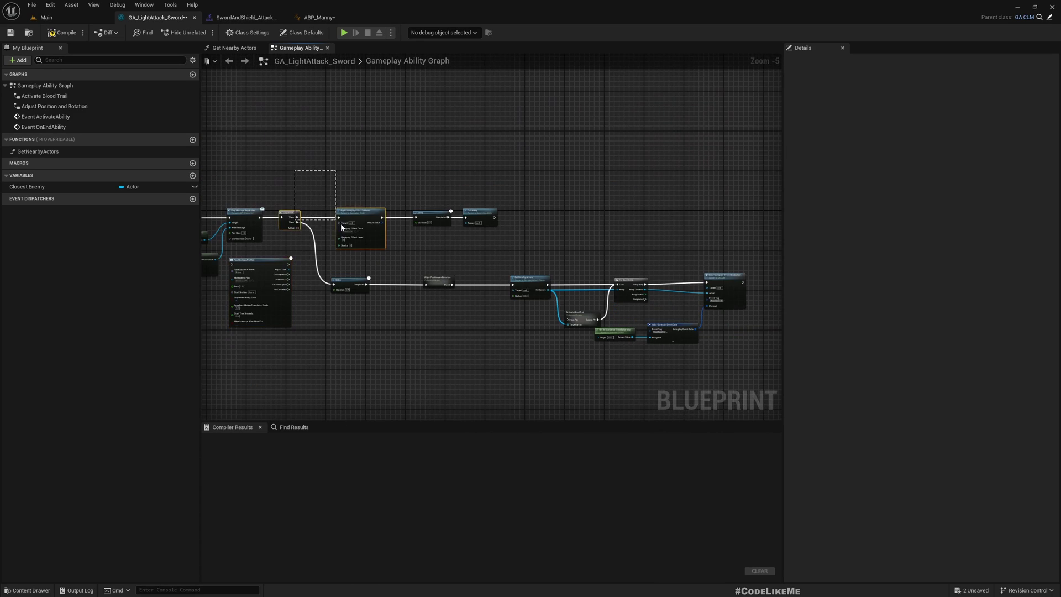
left_click_drag(748, 353, 747, 353)
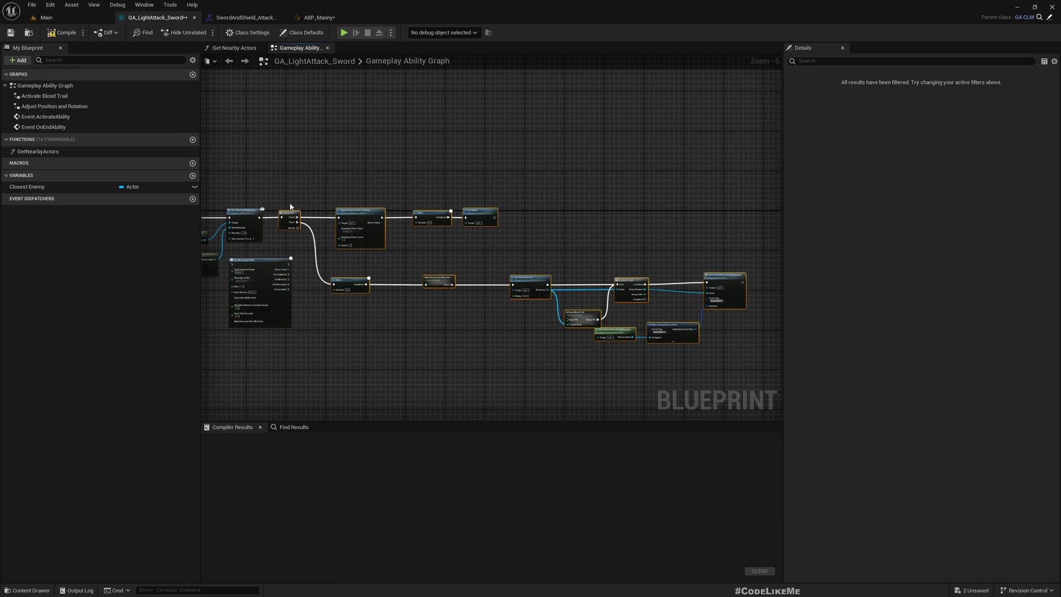
left_click_drag(294, 214, 326, 214)
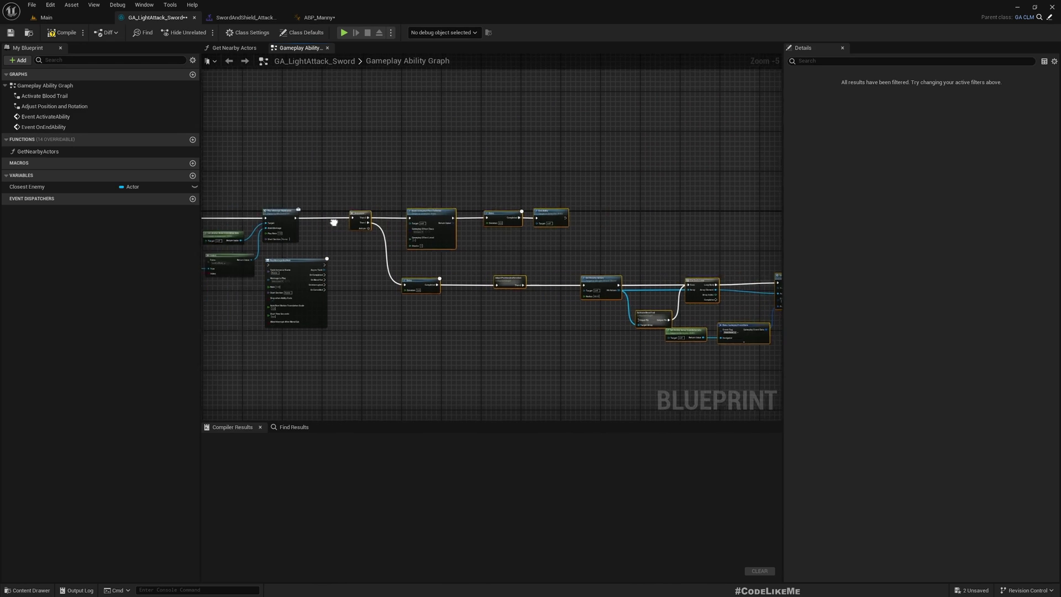
scroll(374, 233, "up", 3)
mouse_move(429, 249)
right_mouse_down()
mouse_move(555, 242)
mouse_move(527, 251)
right_mouse_up()
scroll(535, 266, "up", 2)
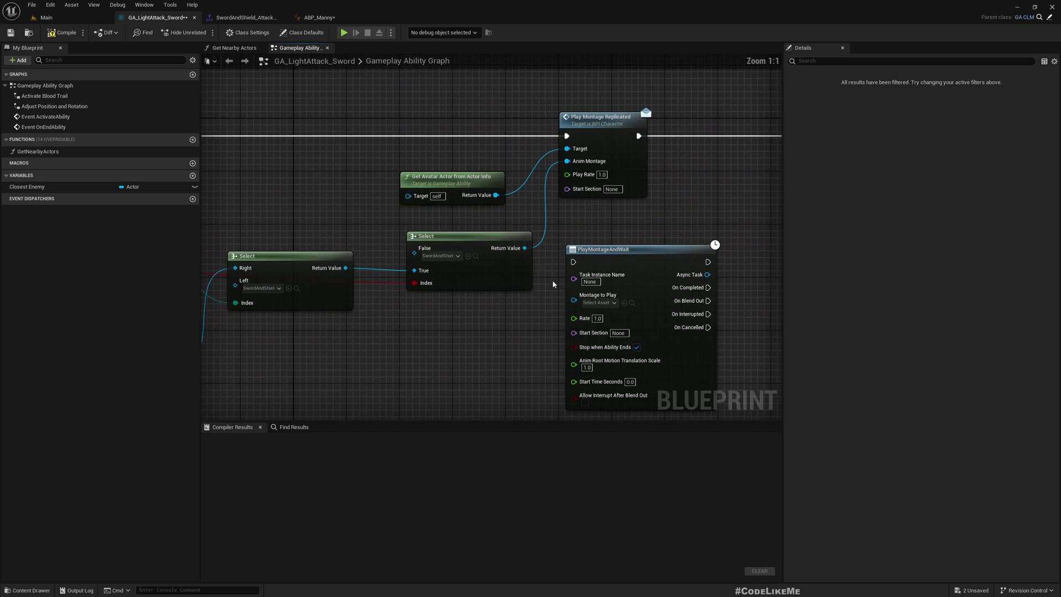
Feed Select's montage into PlayMontageAndWait, route execution through it to Sequence, and compile
left_click_drag(574, 299, 524, 248)
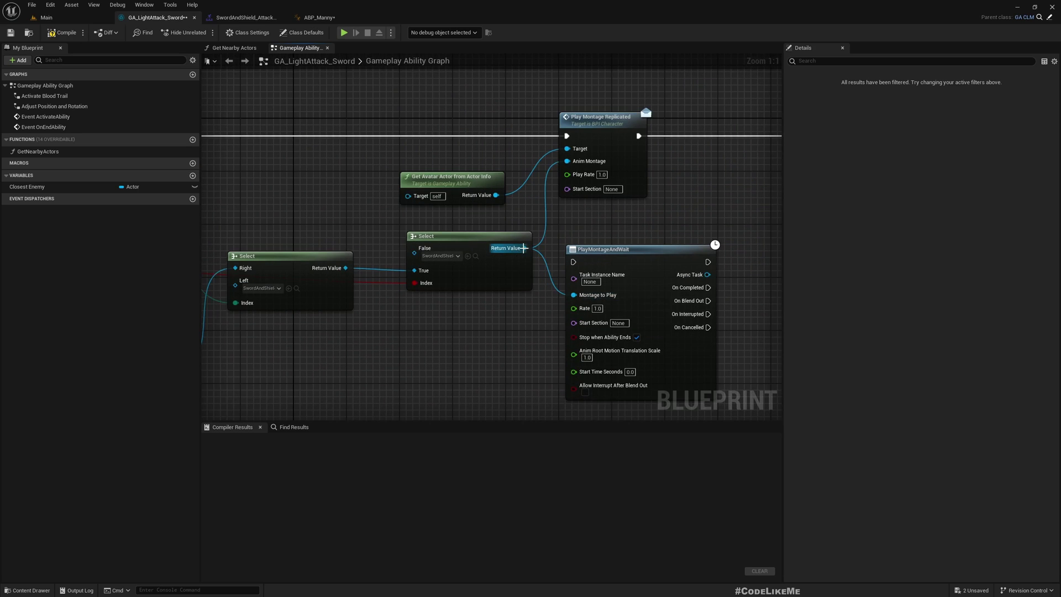
right_click_drag(462, 334, 538, 334)
scroll(538, 334, "down", 2)
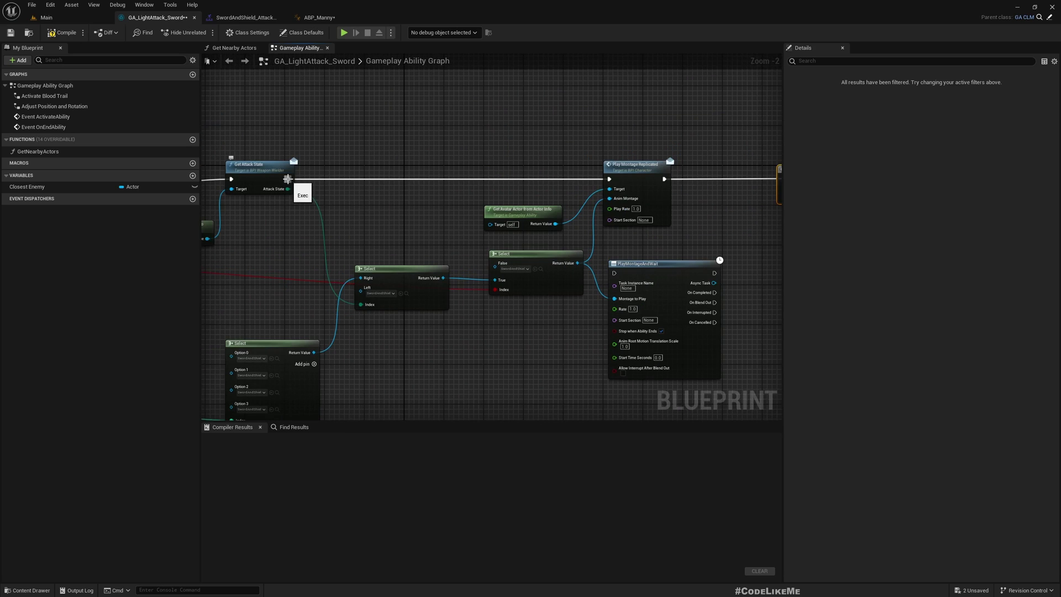
left_click_drag(288, 180, 613, 273)
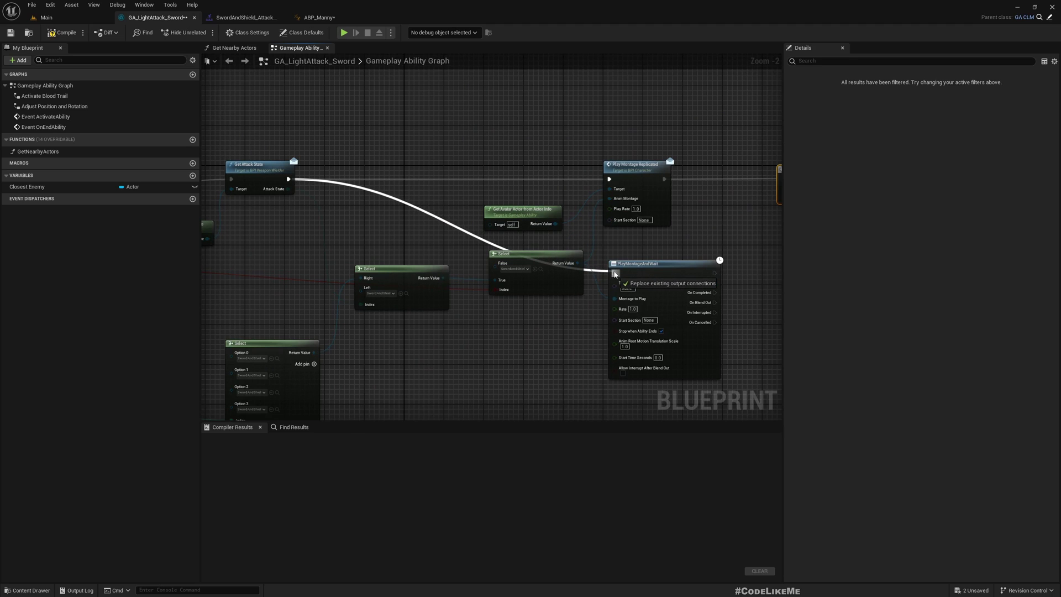
right_click_drag(725, 280, 561, 307)
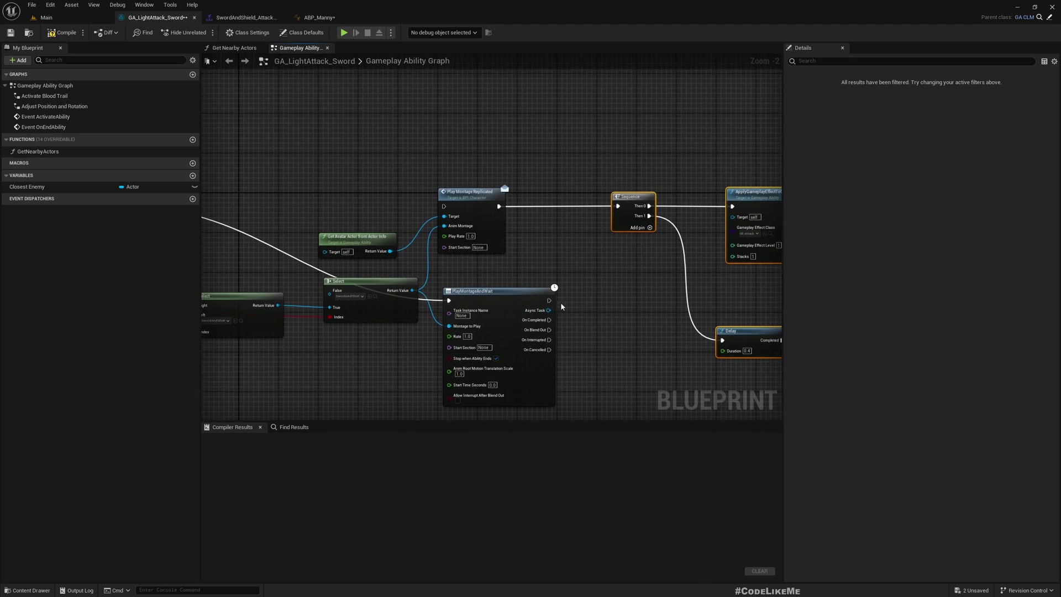
left_click_drag(552, 303, 618, 208)
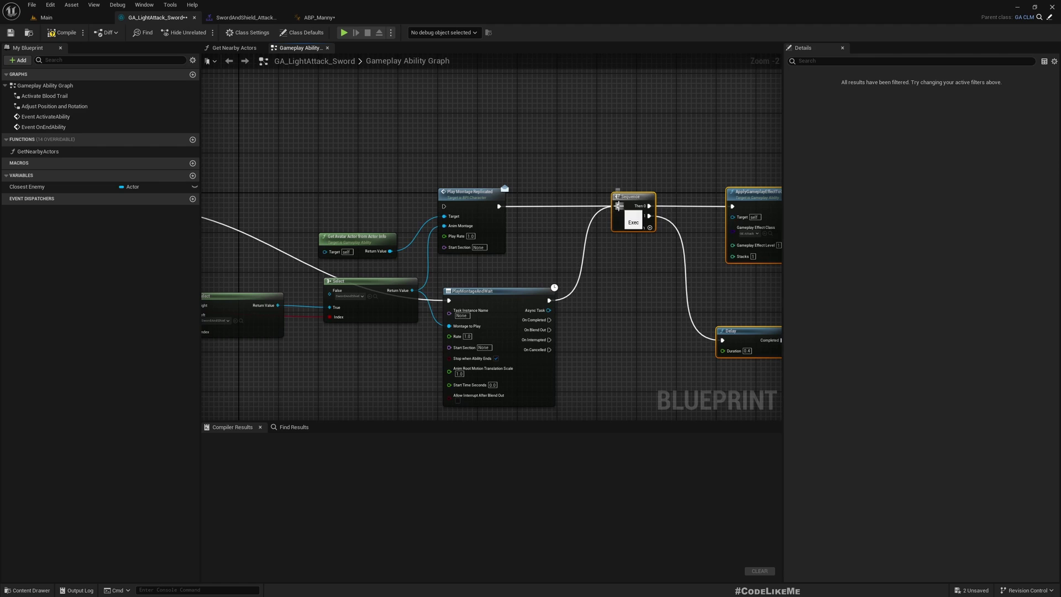
key("F7")
scroll(490, 294, "up", 1)
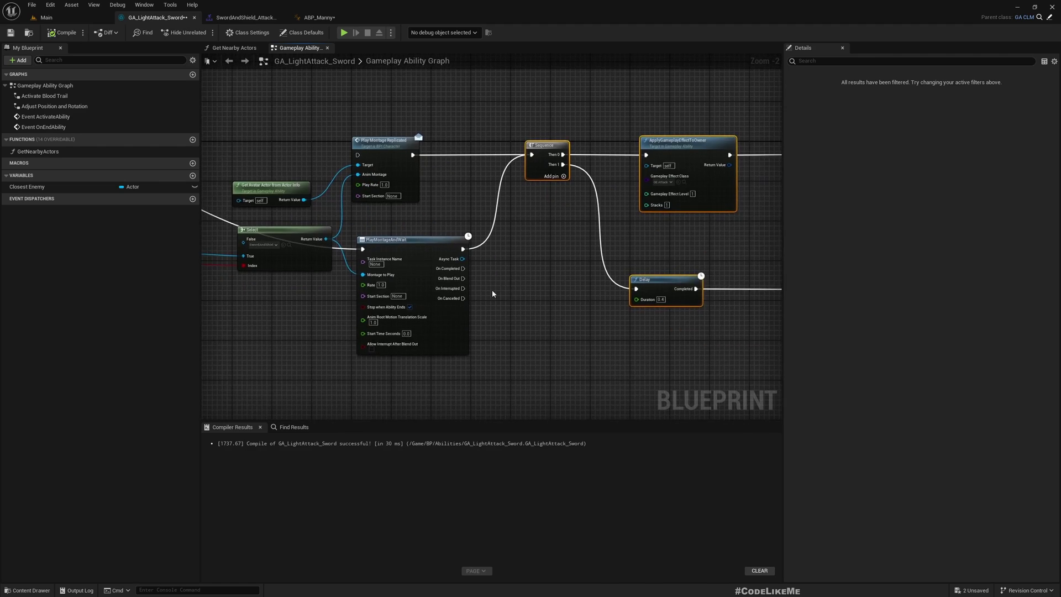
scroll(480, 294, "up", 1)
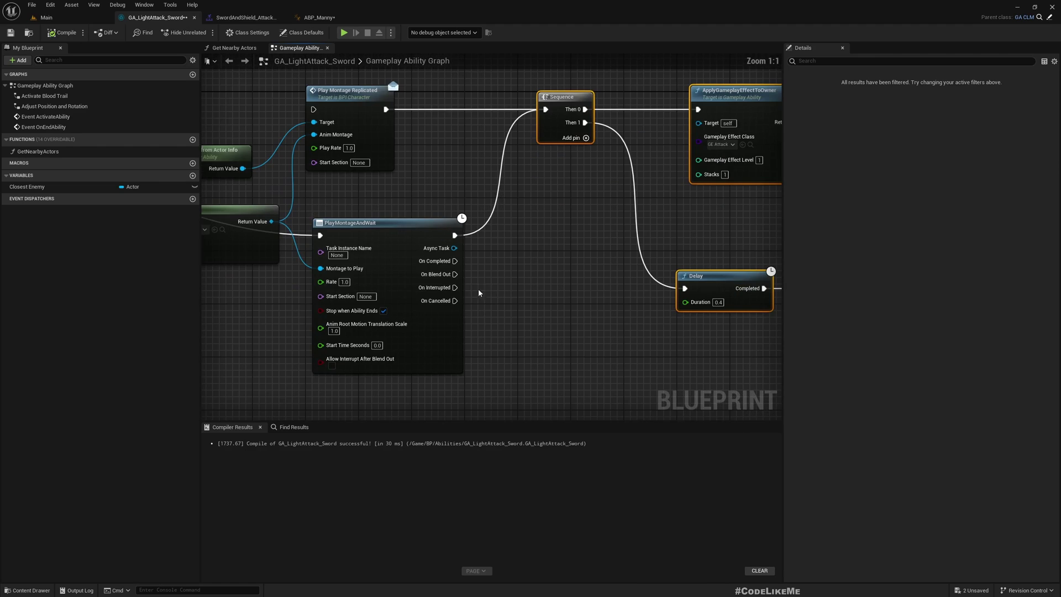
Add an Interrupted Boolean variable, compile, and show Class Defaults
left_click(193, 175)
type("Interrupted")
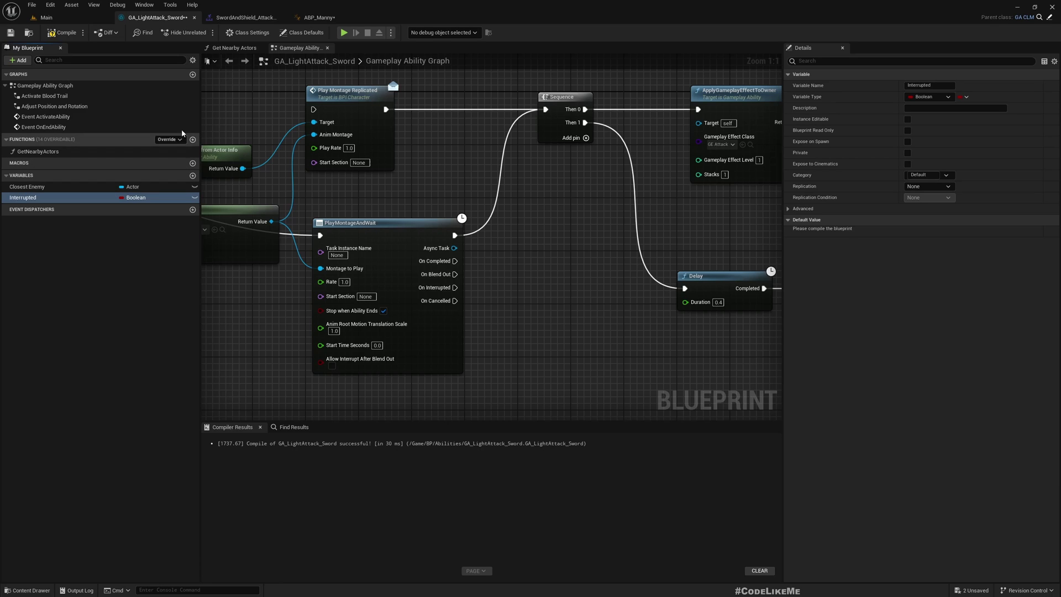
left_click(61, 33)
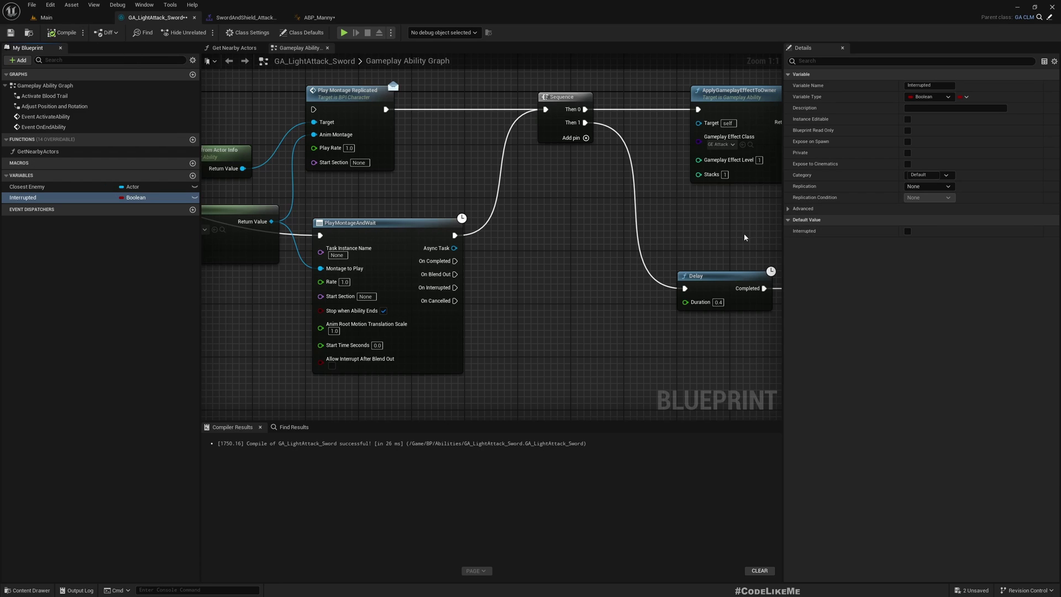
right_click_drag(742, 232, 704, 229)
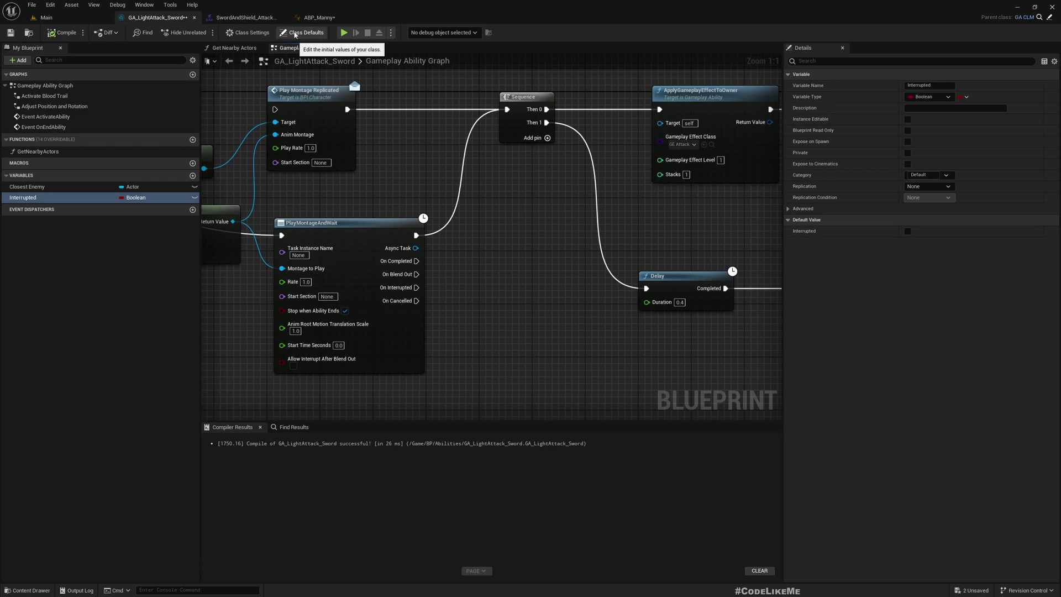
left_click(303, 33)
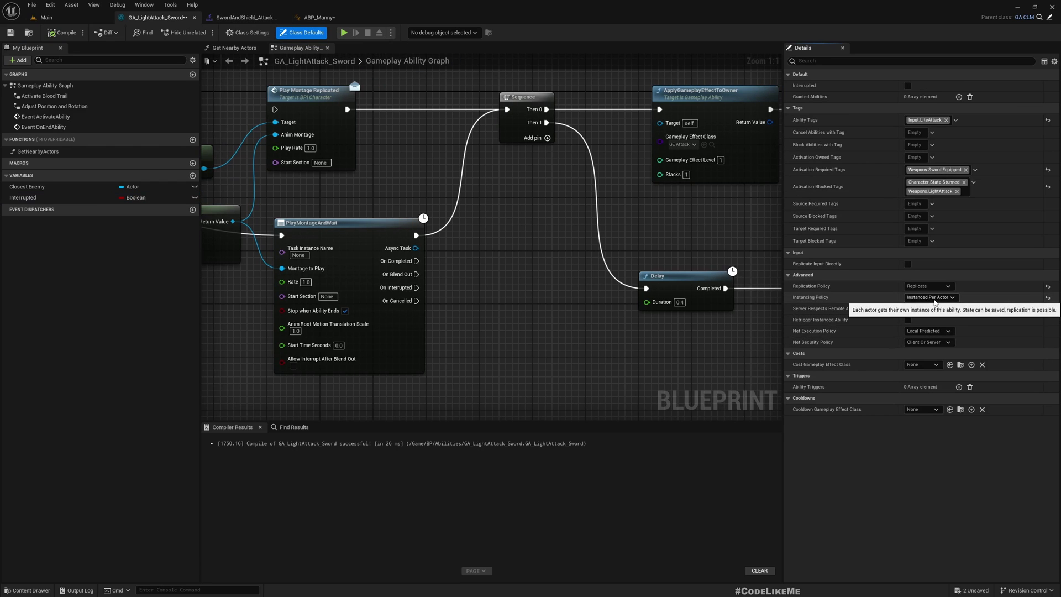
Pan to Event ActivateAbility and move it slightly left
right_click_drag(617, 329, 775, 333)
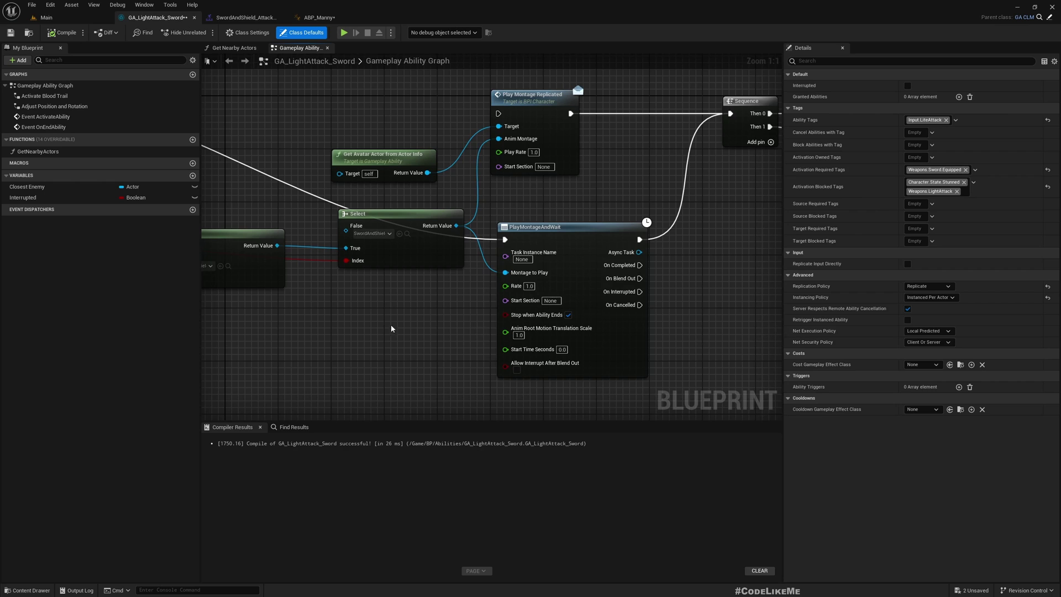
right_click_drag(391, 329, 421, 333)
scroll(422, 333, "down", 2)
right_click_drag(248, 248, 397, 218)
scroll(396, 217, "up", 2)
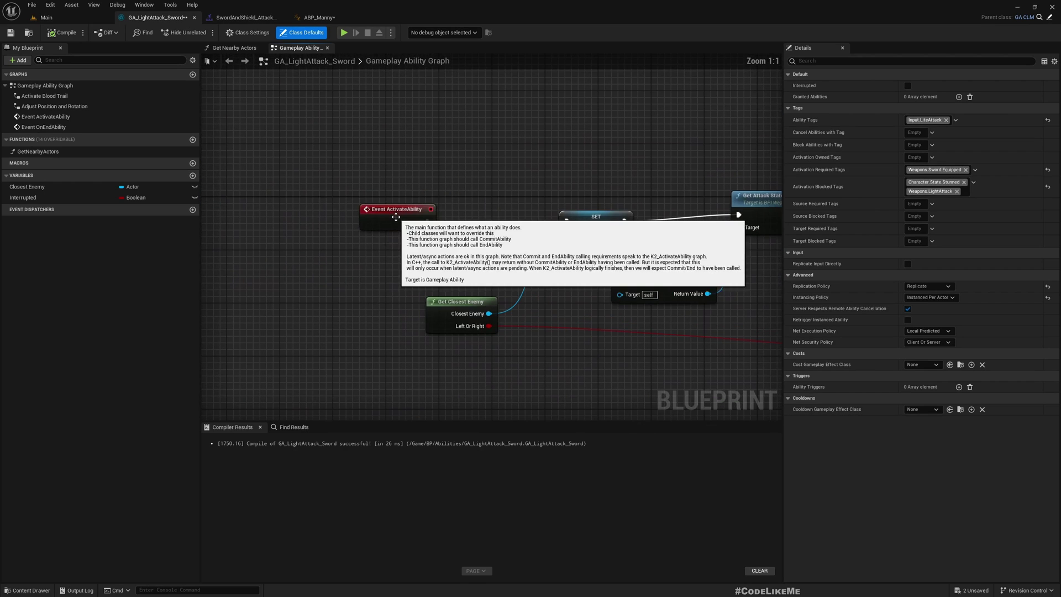
left_click_drag(397, 217, 348, 217)
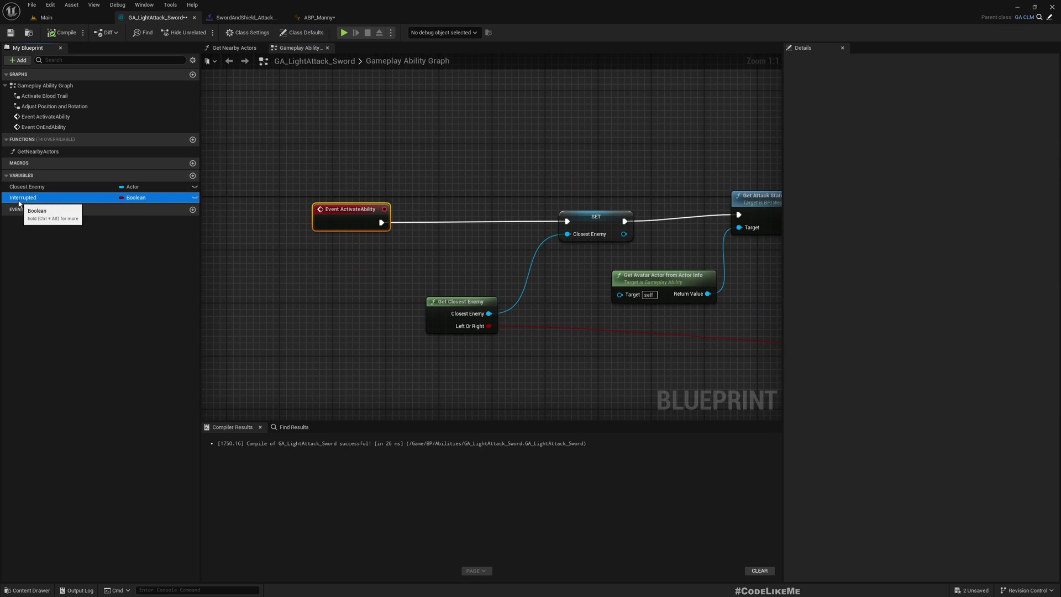
Insert SET Interrupted between Event ActivateAbility and SET Closest Enemy
mouse_move(19, 202)
left_mouse_down("alt")
mouse_move(400, 246)
mouse_move(461, 214)
left_mouse_up("alt")
left_click_drag(381, 222, 381, 223)
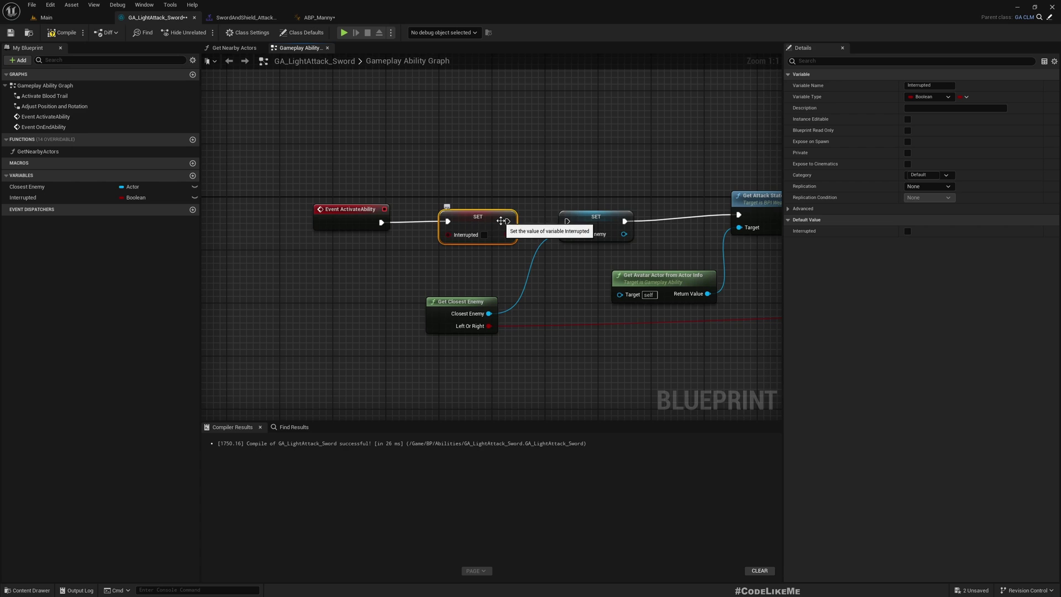
left_click_drag(502, 220, 566, 221)
scroll(486, 284, "down", 2)
scroll(514, 300, "down", 2)
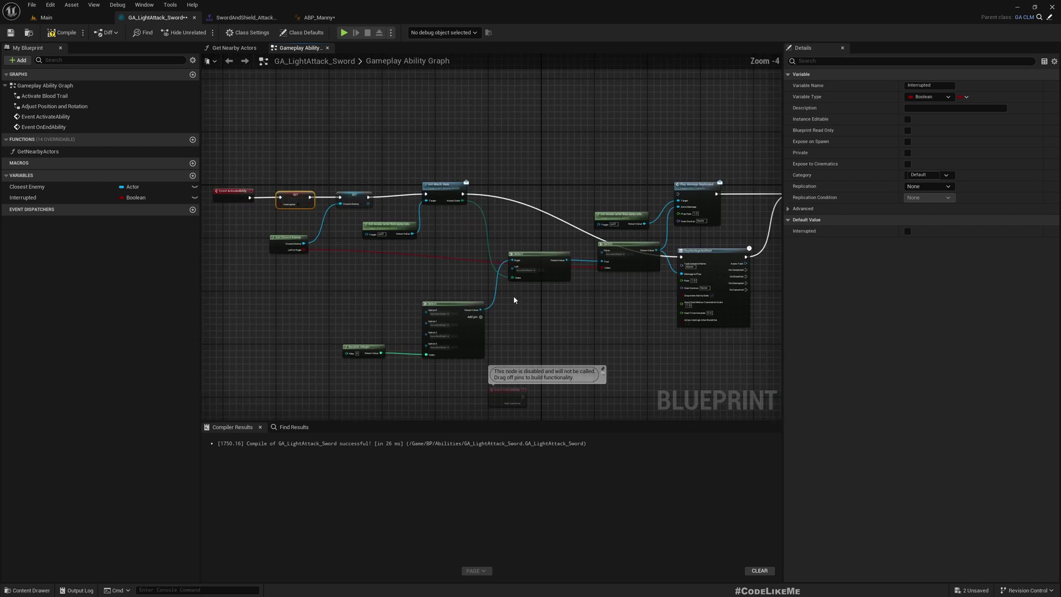
scroll(390, 301, "up", 2)
scroll(442, 233, "up", 2)
Add a SET Interrupted node driven by PlayMontageAndWait's On Interrupted output
left_click_drag(382, 223, 426, 227)
type("set interrup")
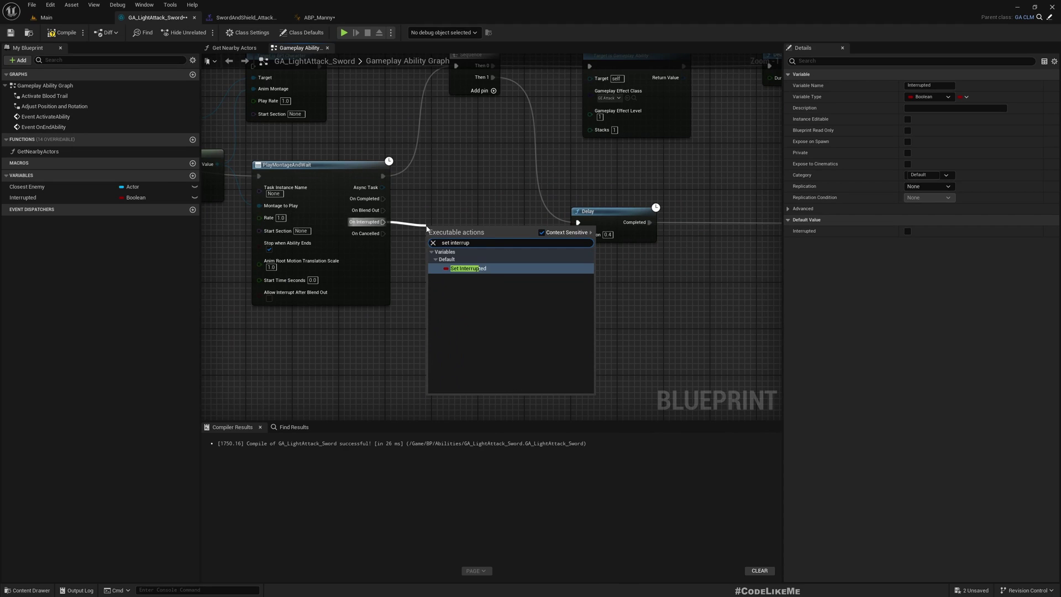
key("Return")
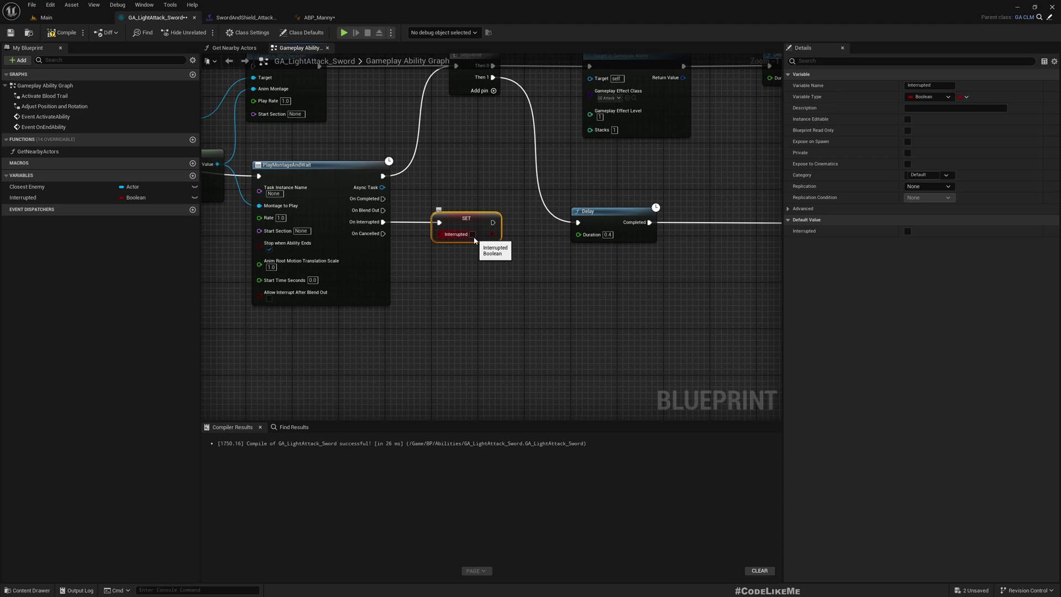
right_click_drag(696, 284, 398, 290)
scroll(467, 288, "down", 2)
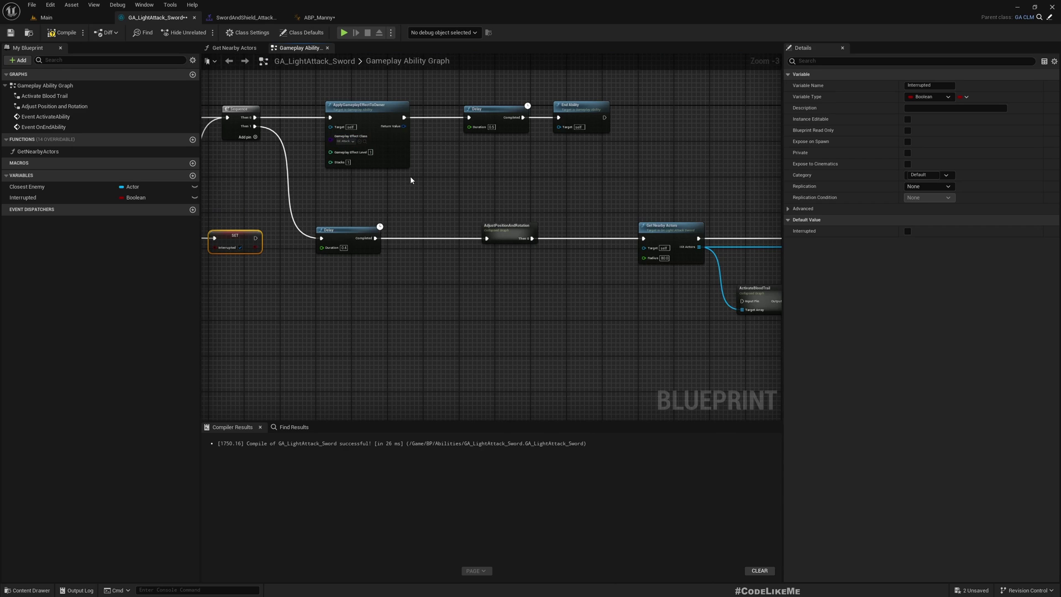
Delete the ActivateBloodTrail collapsed node
right_click_drag(411, 180, 326, 182)
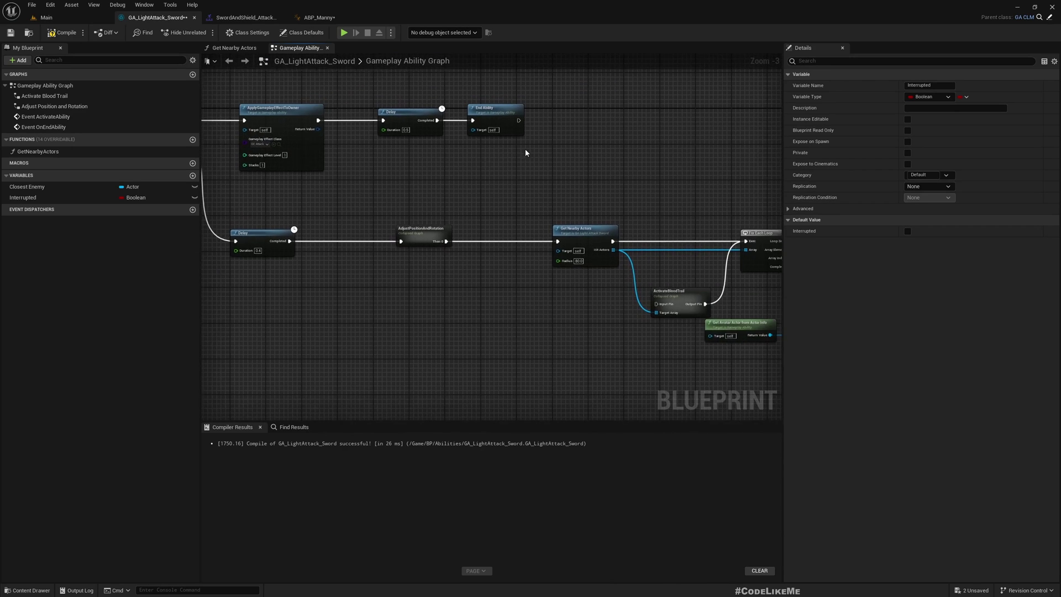
scroll(525, 153, "down", 4)
left_click(379, 217)
scroll(378, 191, "up", 5)
right_click_drag(359, 148, 446, 147)
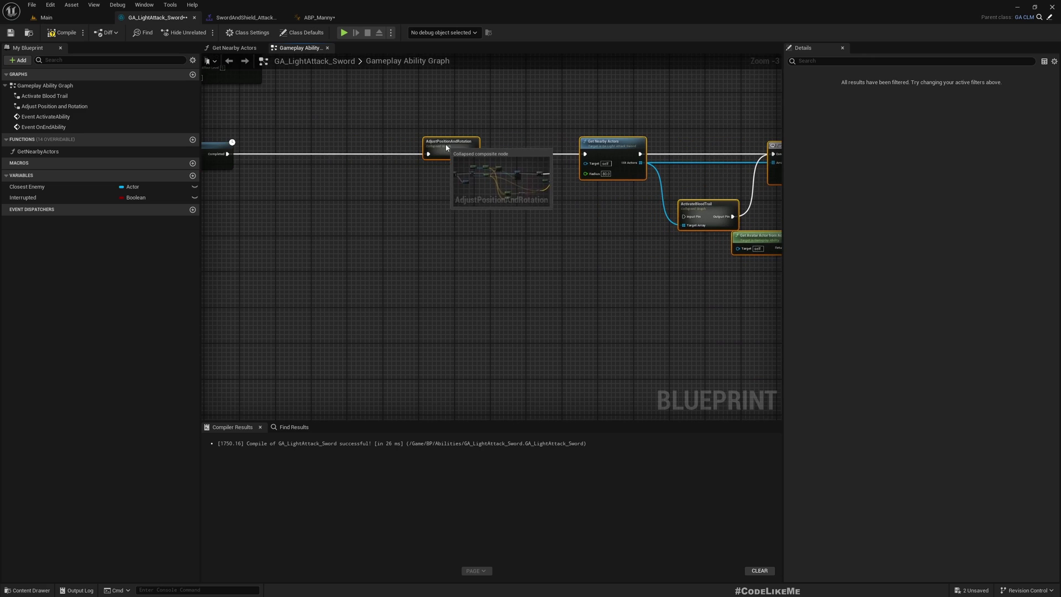
scroll(472, 204, "up", 3)
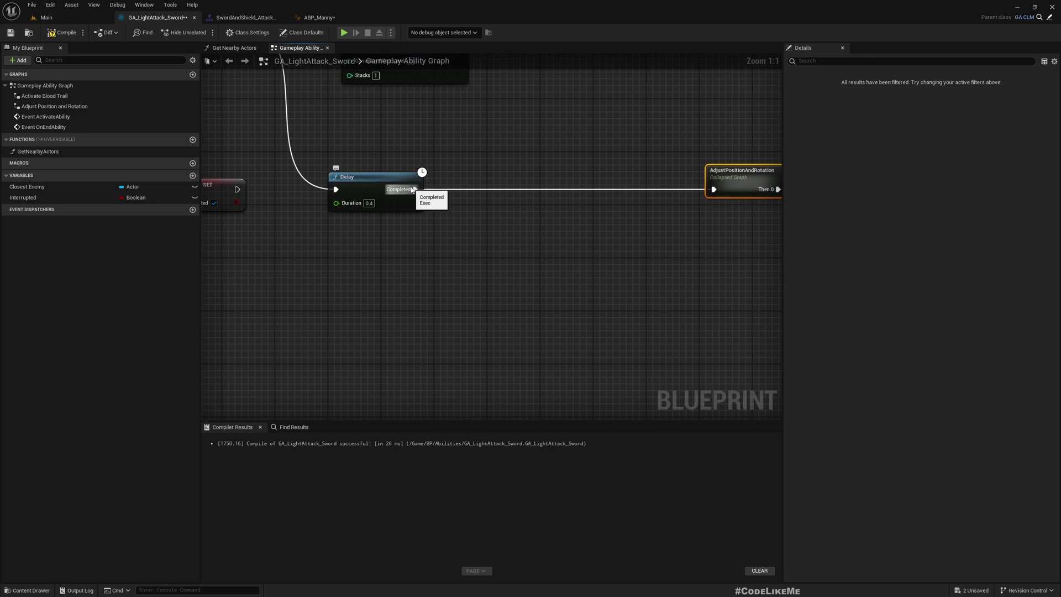
left_click_drag(412, 190, 497, 190)
right_click_drag(498, 190, 530, 267)
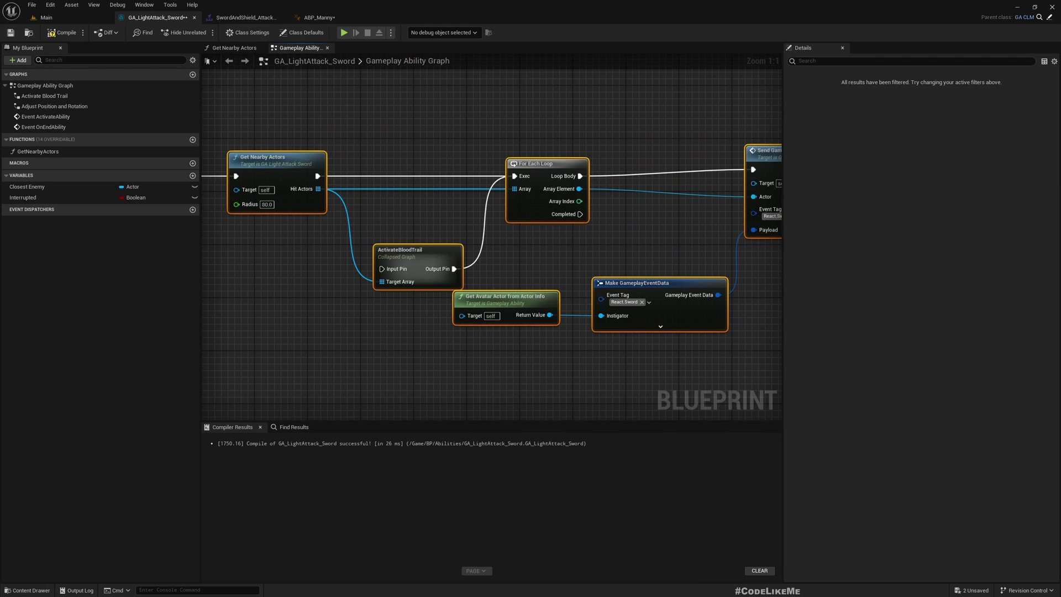
left_click(498, 242)
left_click(414, 252)
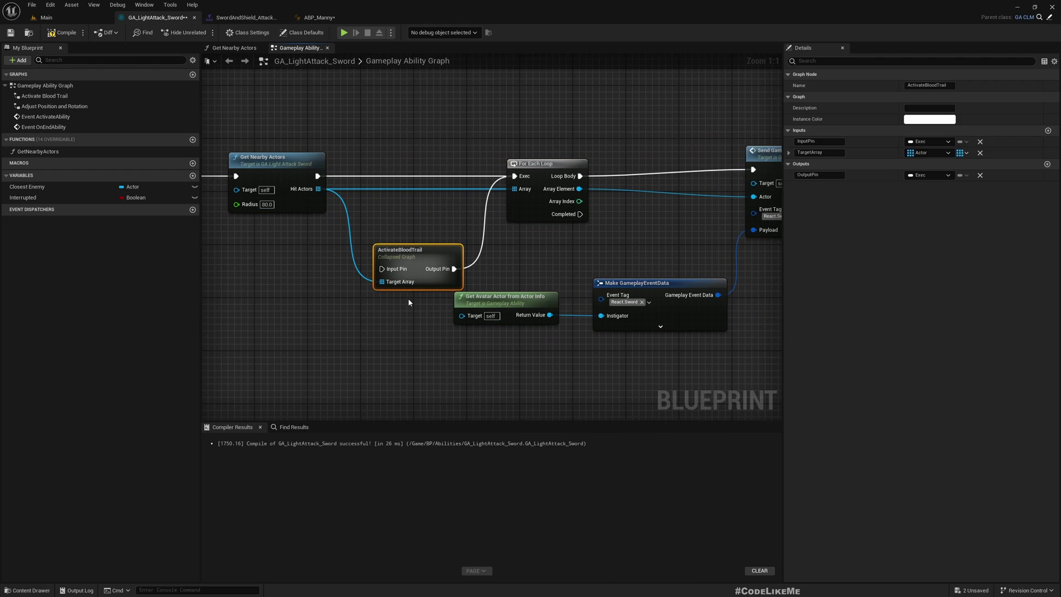
key("Delete")
Add a Branch node after the 0.4 Delay's Completed output
mouse_move(468, 253)
right_mouse_down()
mouse_move(301, 241)
mouse_move(375, 282)
mouse_move(479, 302)
right_mouse_up()
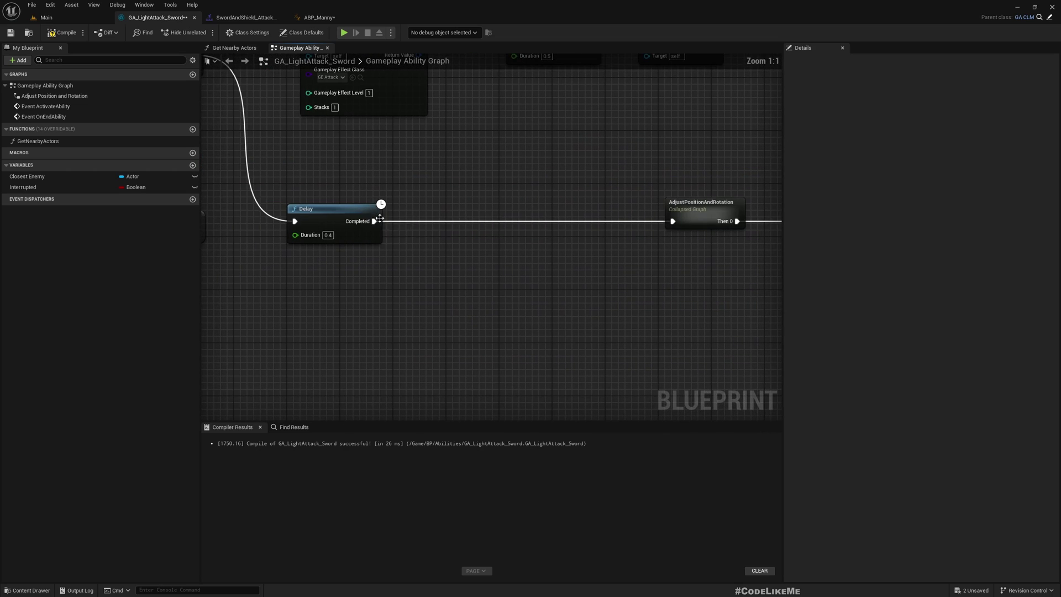
left_click_drag(373, 220, 454, 225)
type("branch")
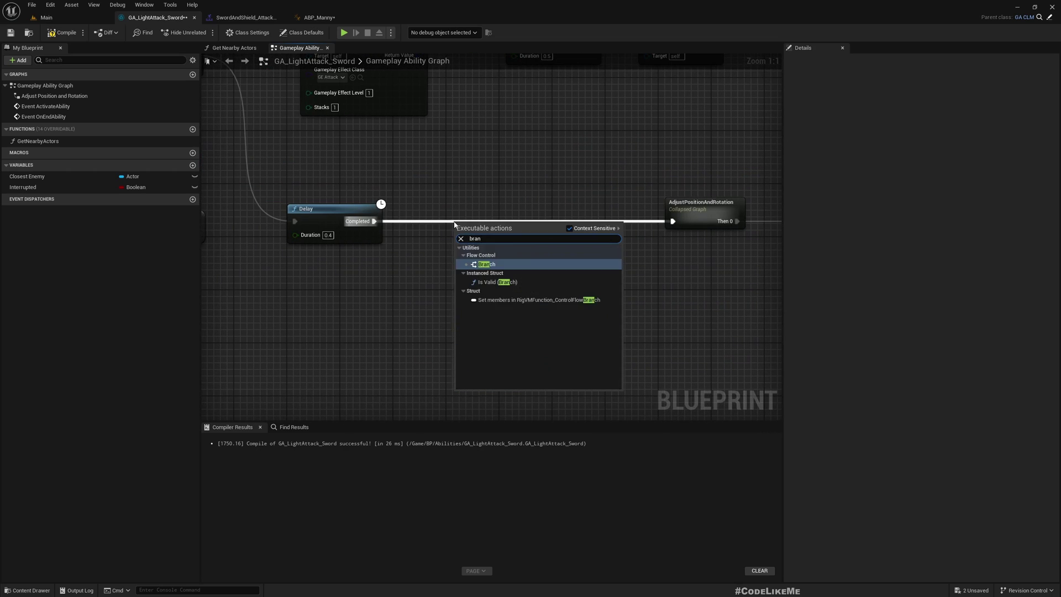
key("Return")
left_click_drag(497, 223, 502, 210)
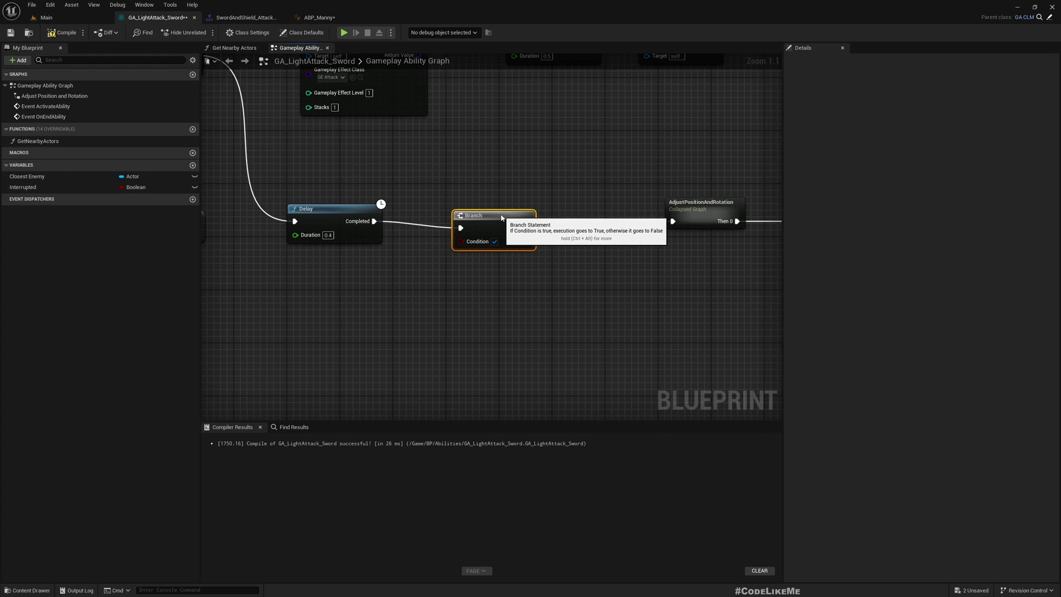
Plug an Interrupted getter into the Branch Condition
right_click(534, 224)
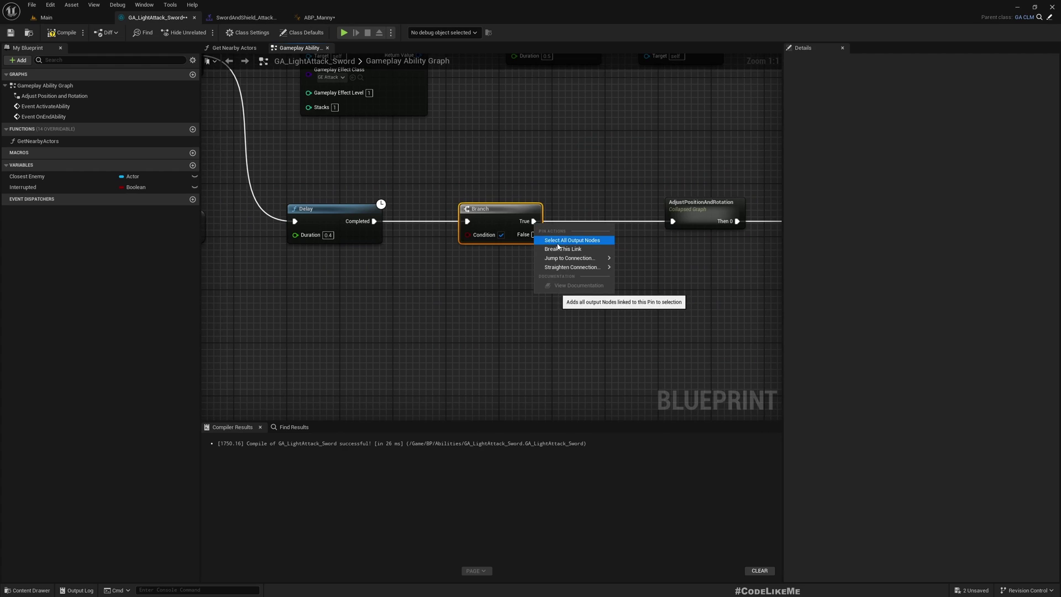
left_click(50, 187)
left_click_drag(50, 187, 412, 367)
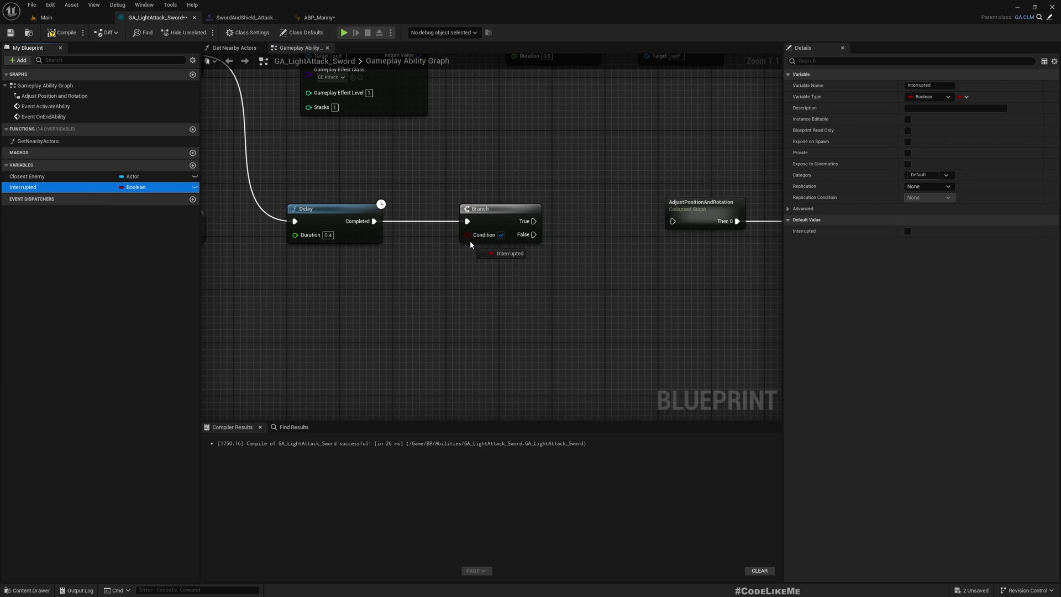
left_click_drag(470, 244, 469, 239)
left_click_drag(396, 238, 392, 283)
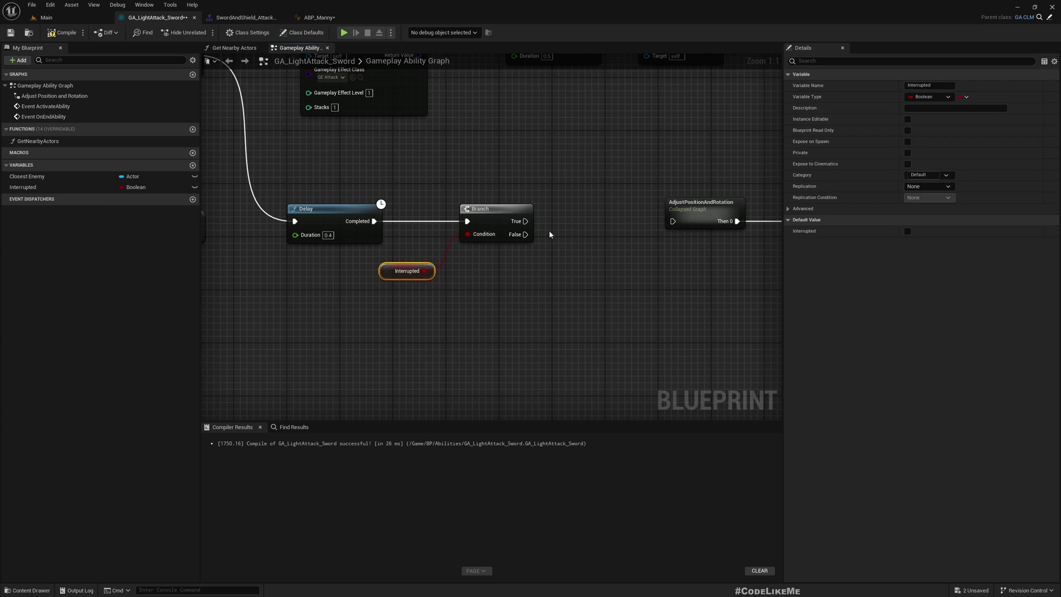
Undo the accidental extra input pin and wire Branch False into AdjustPositionAndRotation's exec input
left_click_drag(524, 235, 680, 240)
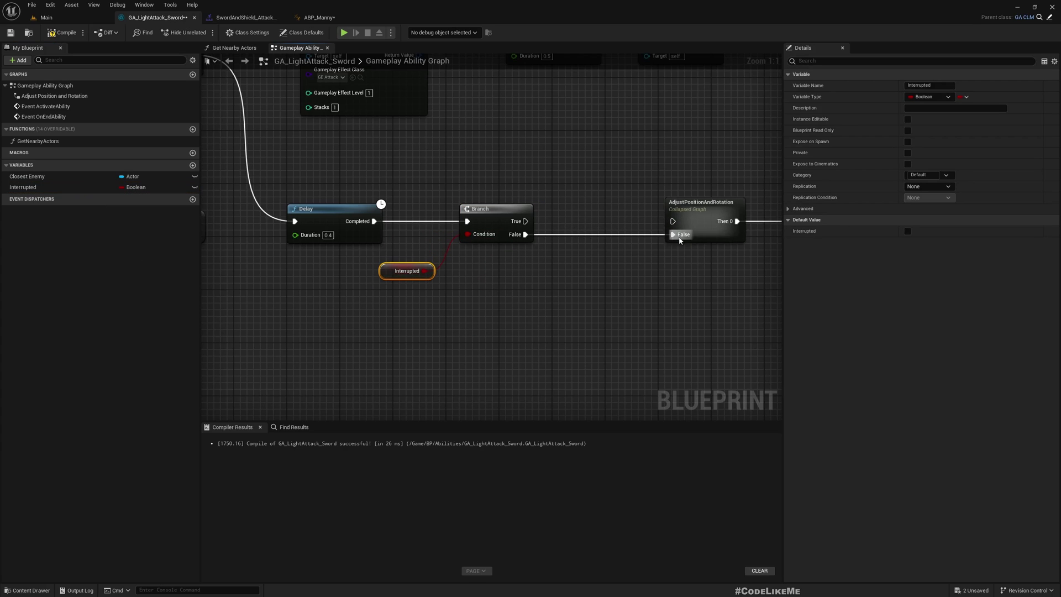
left_click(650, 283)
key("ctrl+z")
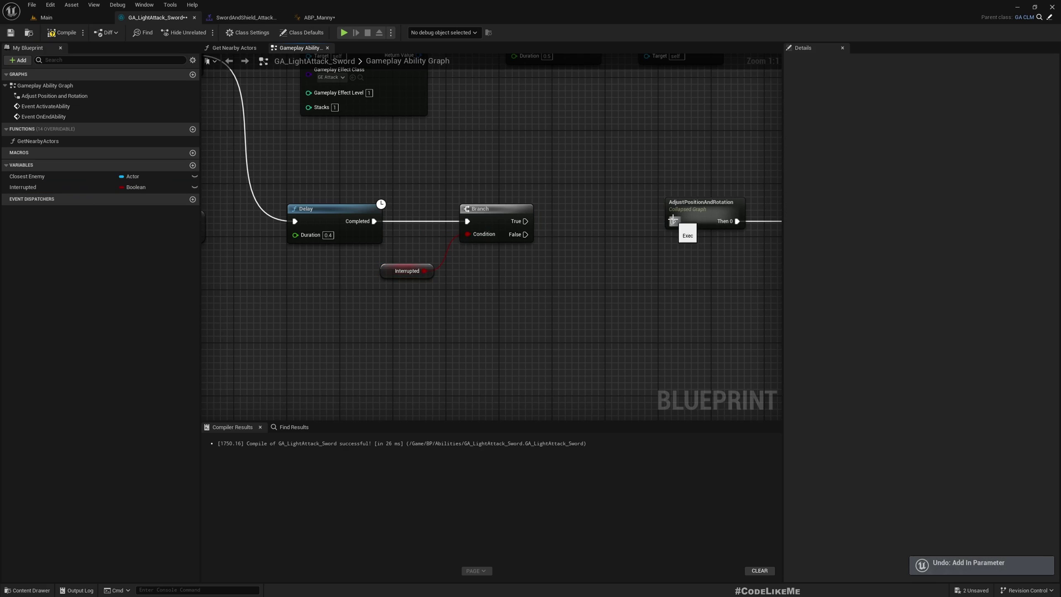
left_click_drag(672, 221, 527, 236)
Select the nodes after the Branch and straighten their execution wires with Q
mouse_move(527, 237)
right_mouse_down()
mouse_move(473, 267)
mouse_move(350, 243)
right_mouse_up()
scroll(473, 267, "down", 4)
left_click_drag(269, 161, 738, 303)
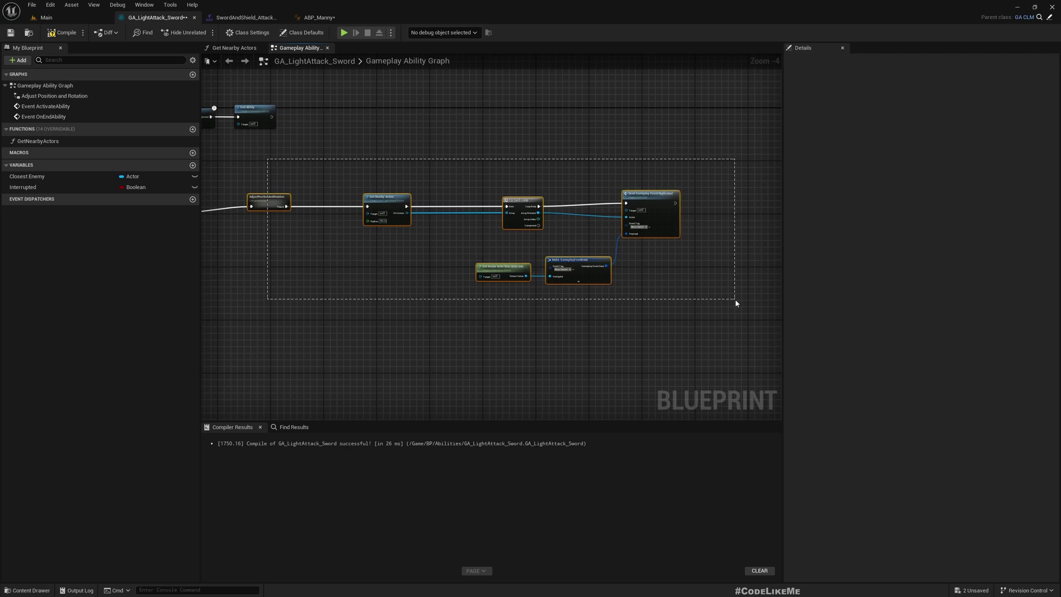
scroll(344, 243, "up", 3)
key("q")
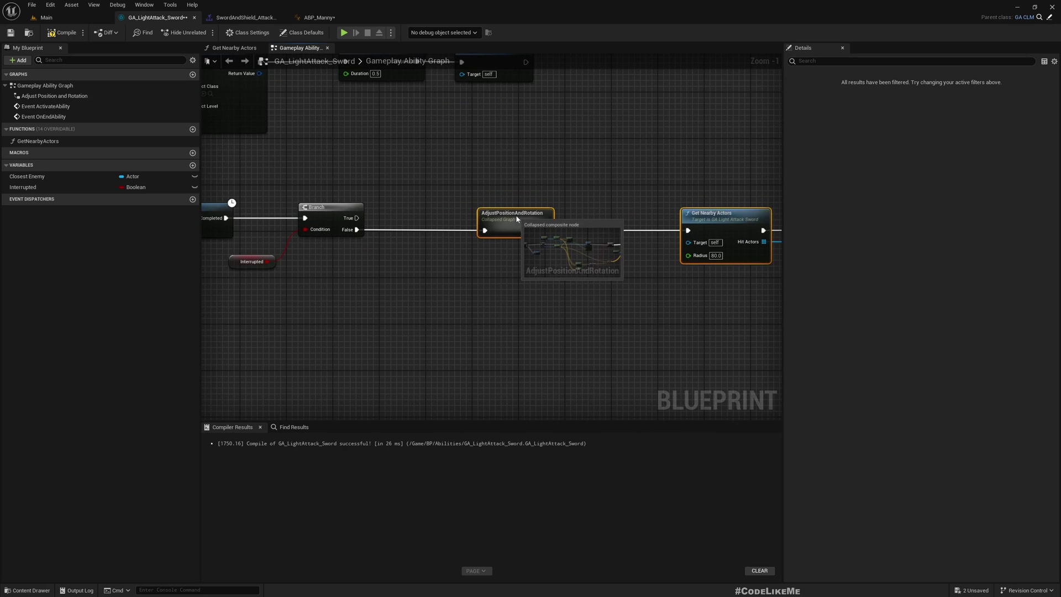
From the Main level, run a brief single-player play-test walking forward, then stop it
left_click(47, 18)
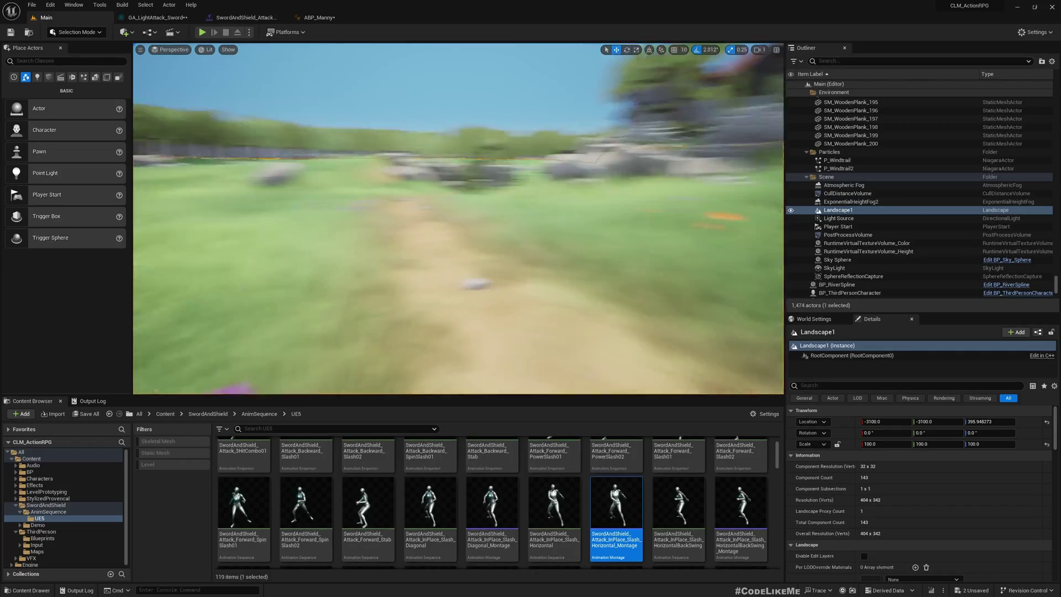
key("alt+p")
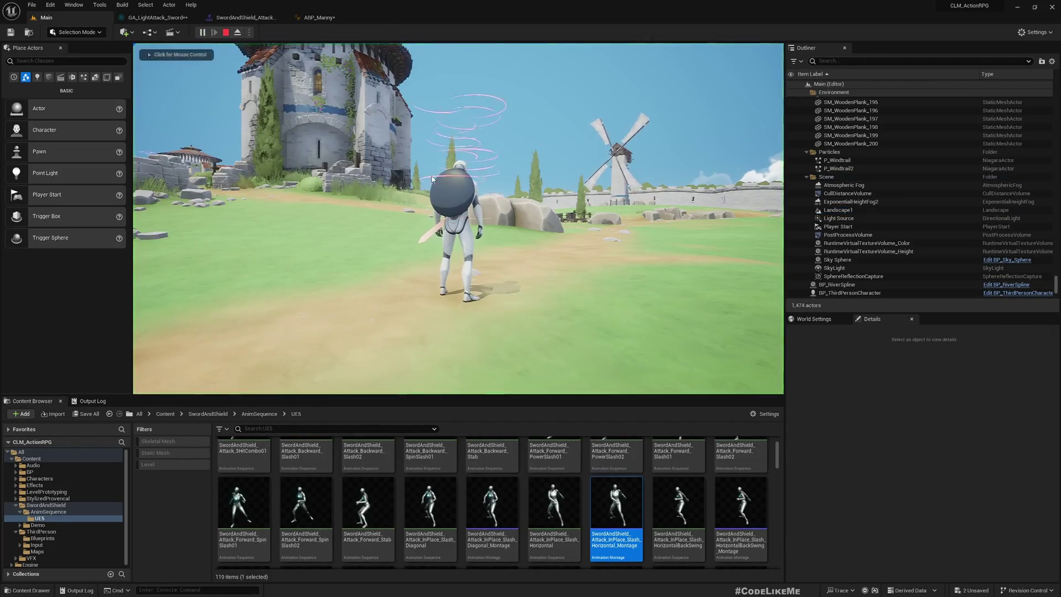
left_click(432, 178)
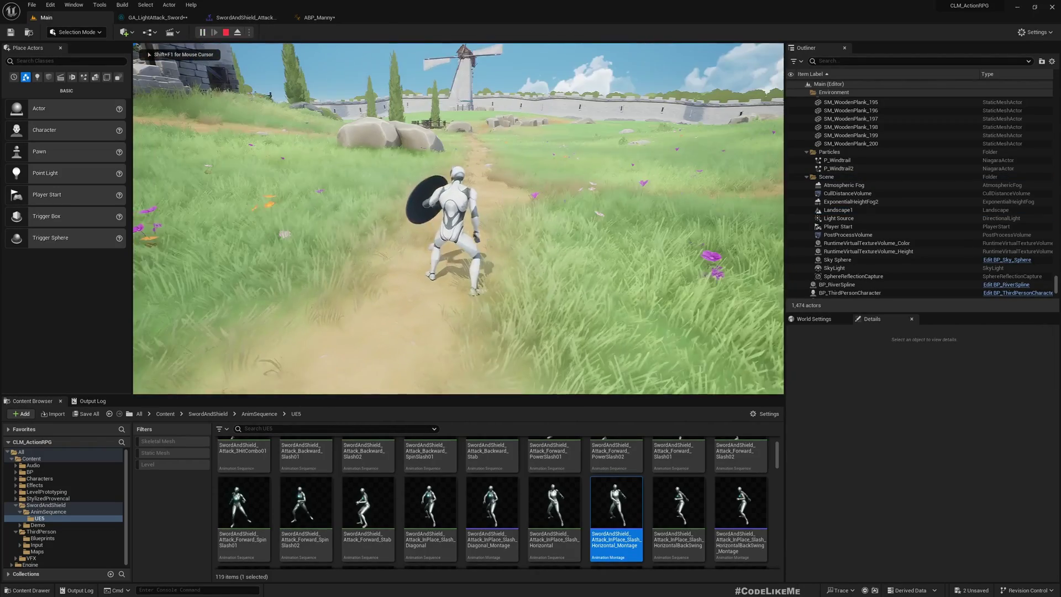
key("w")
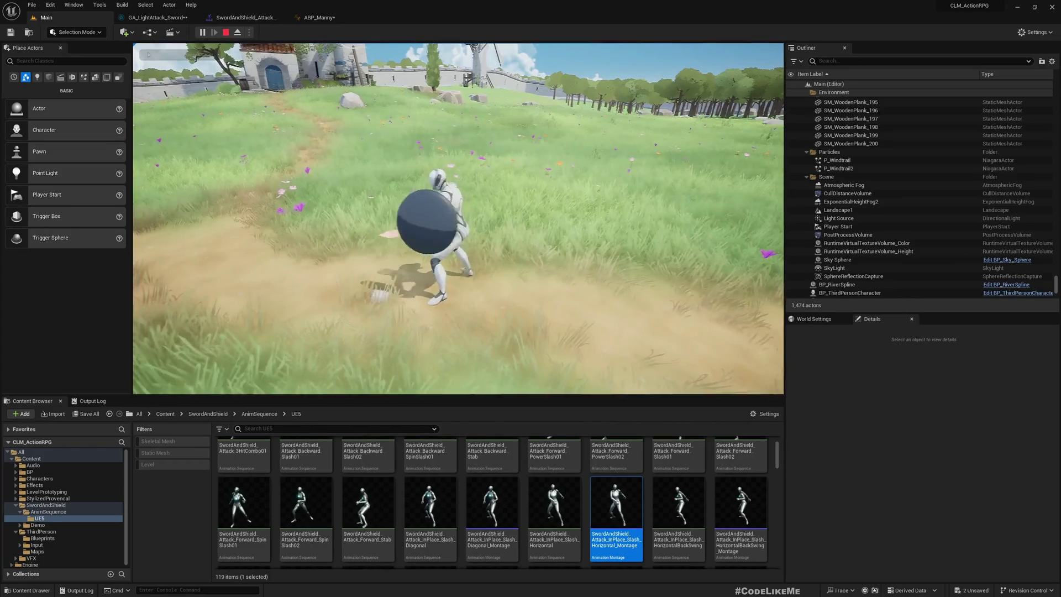
key("Escape")
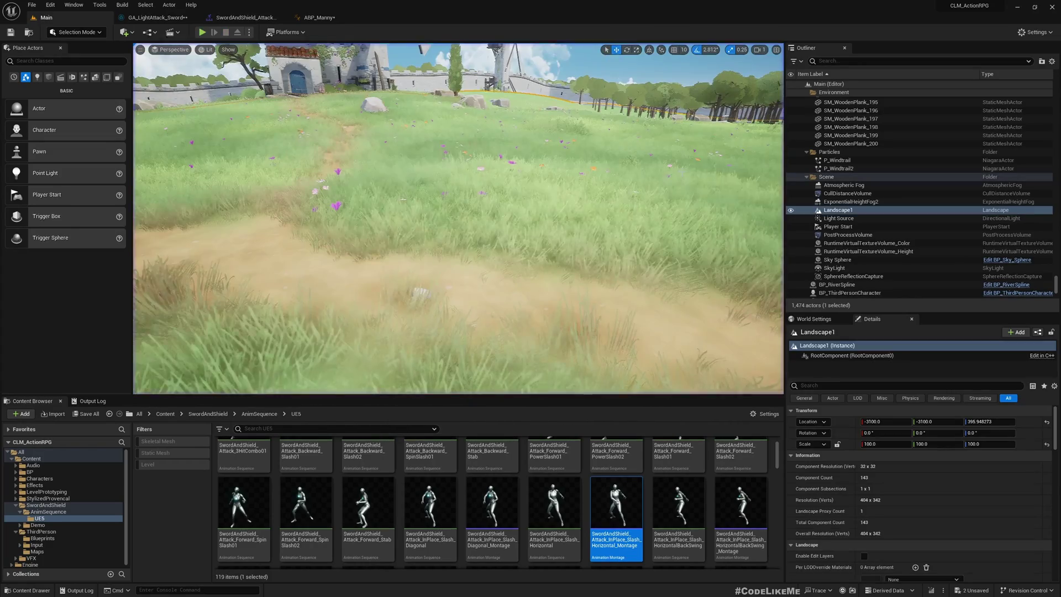
left_click(250, 32)
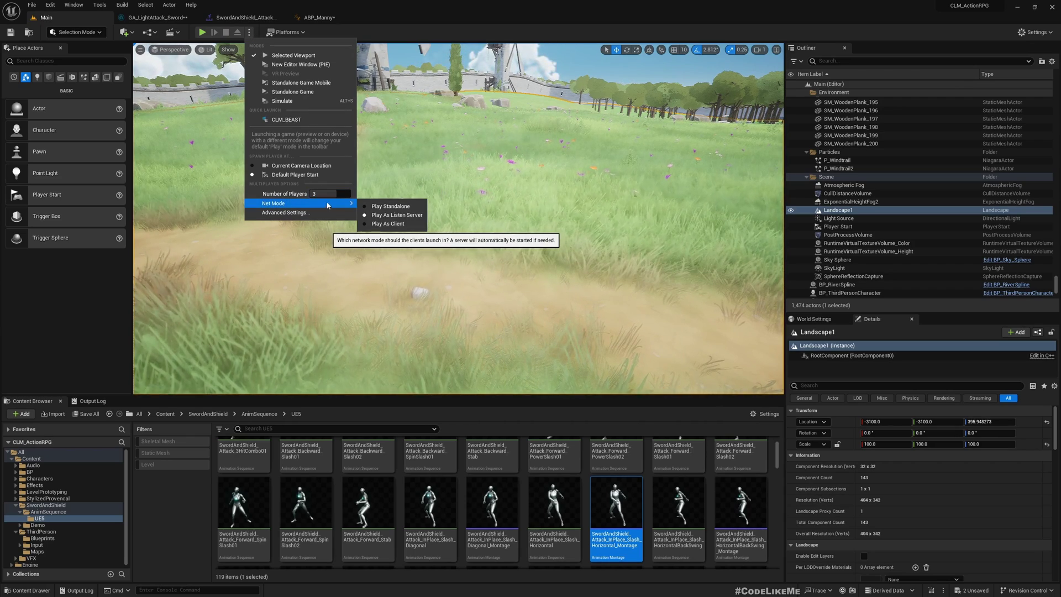
Play-test three players in New Editor Windows, moving the server character, then view GA_LightAttack_Sword
left_click(281, 65)
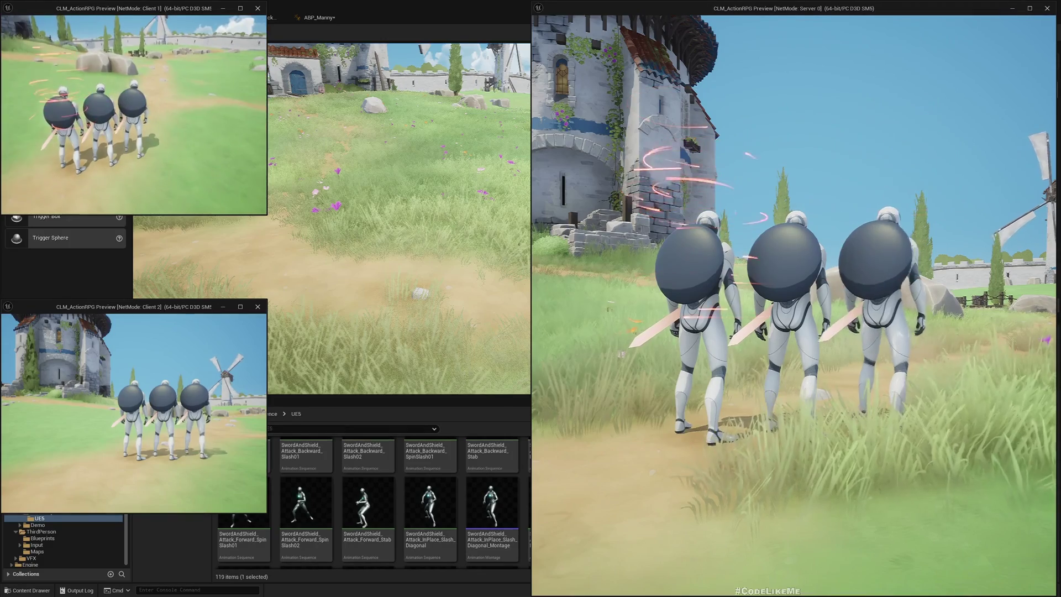
key("d")
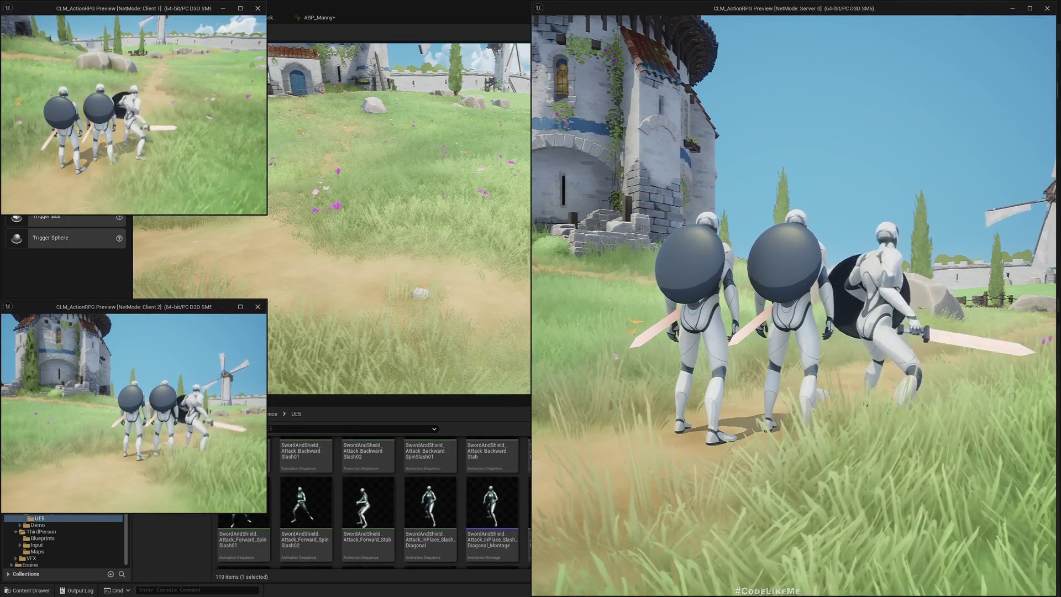
key("w")
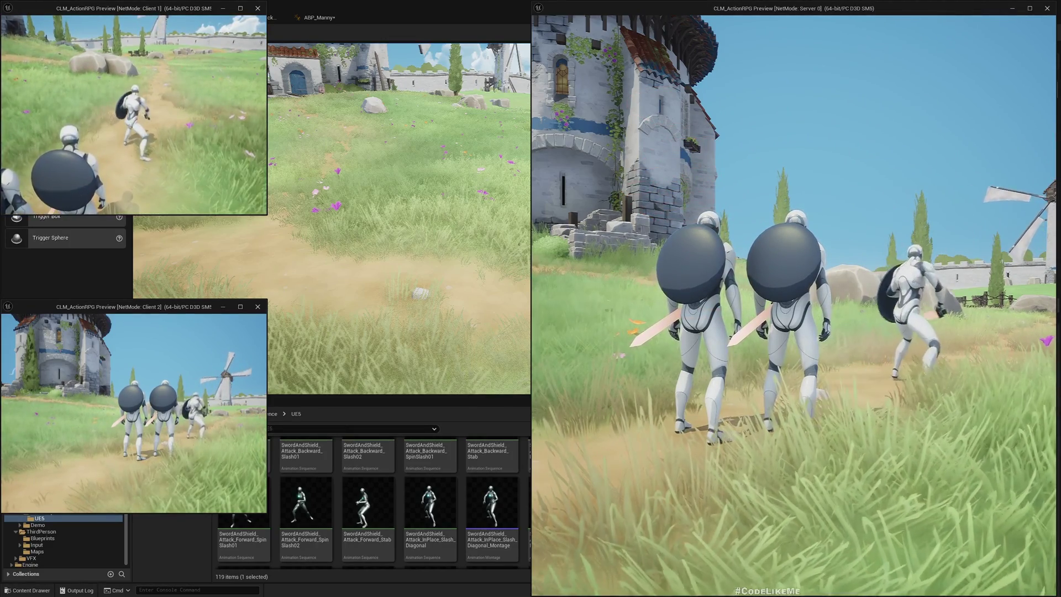
key("a")
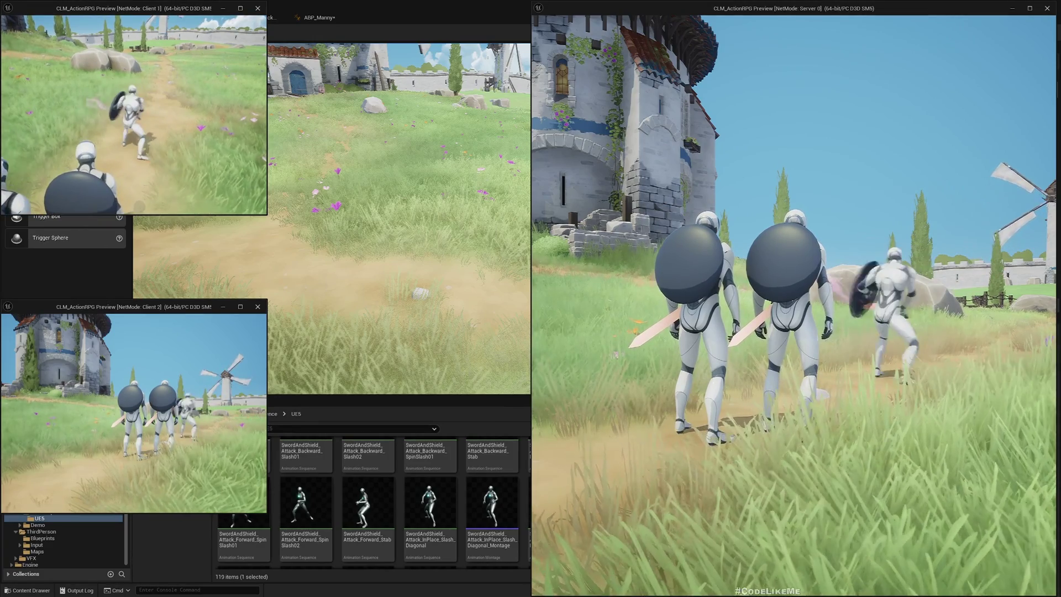
key("d")
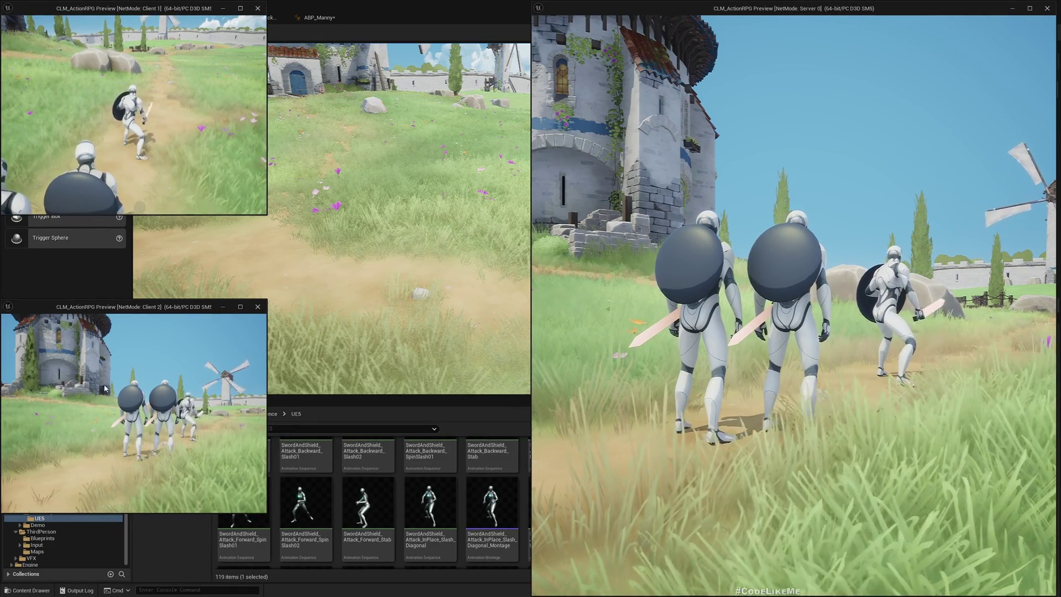
key("w")
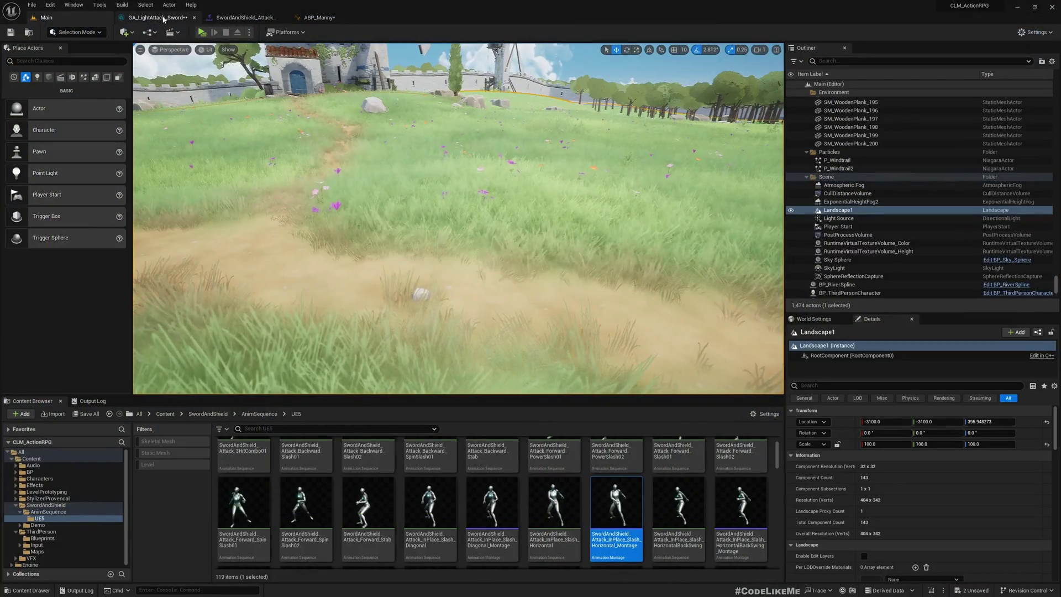
left_click(163, 18)
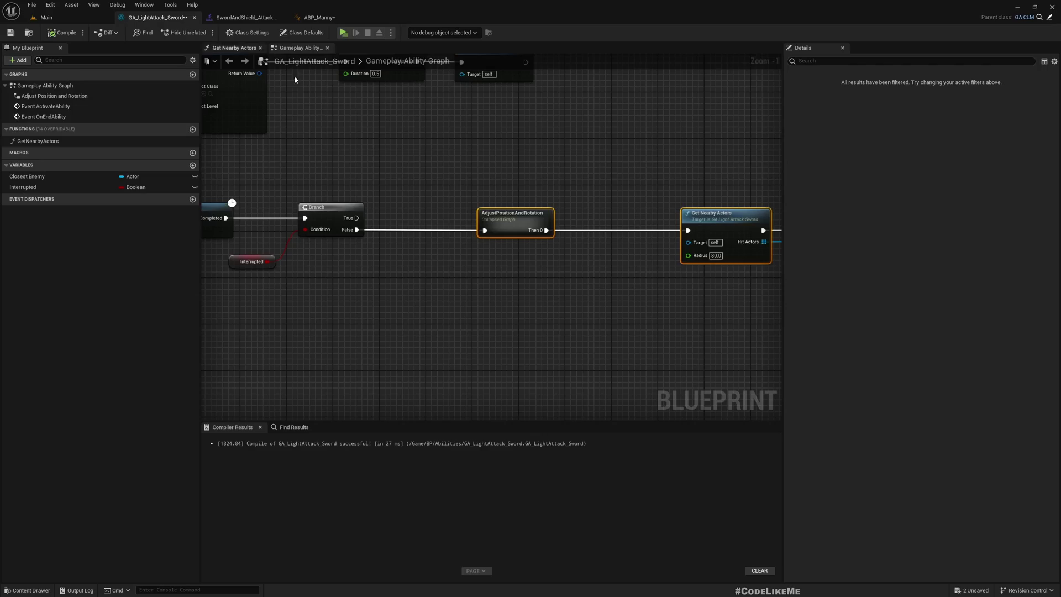
scroll(336, 273, "down", 2)
scroll(324, 281, "up", 4)
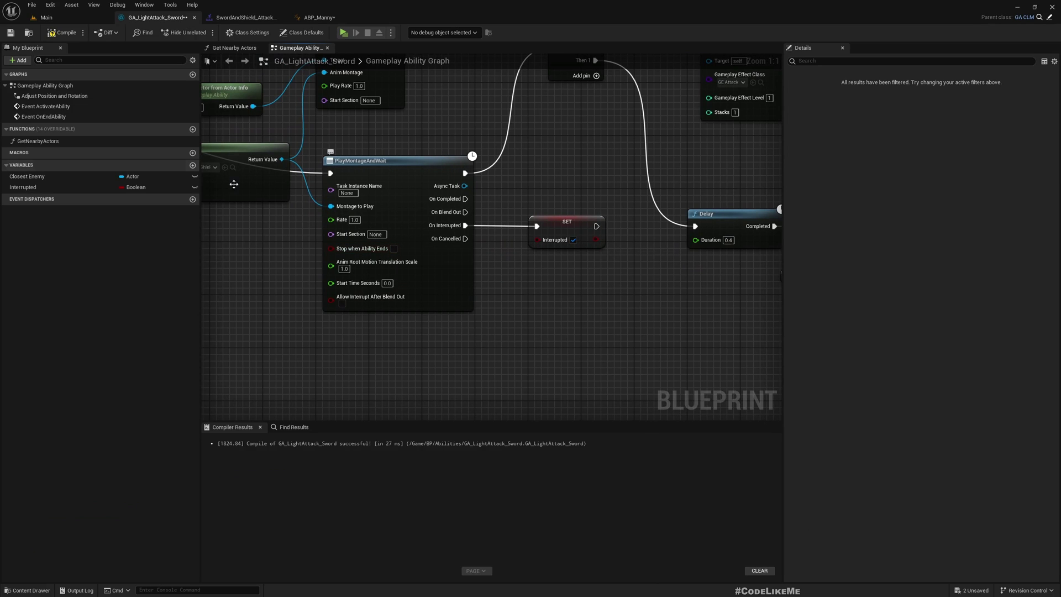
Relaunch the multiplayer session from Main, perform a sword combo in the server view, then stop
left_click(52, 17)
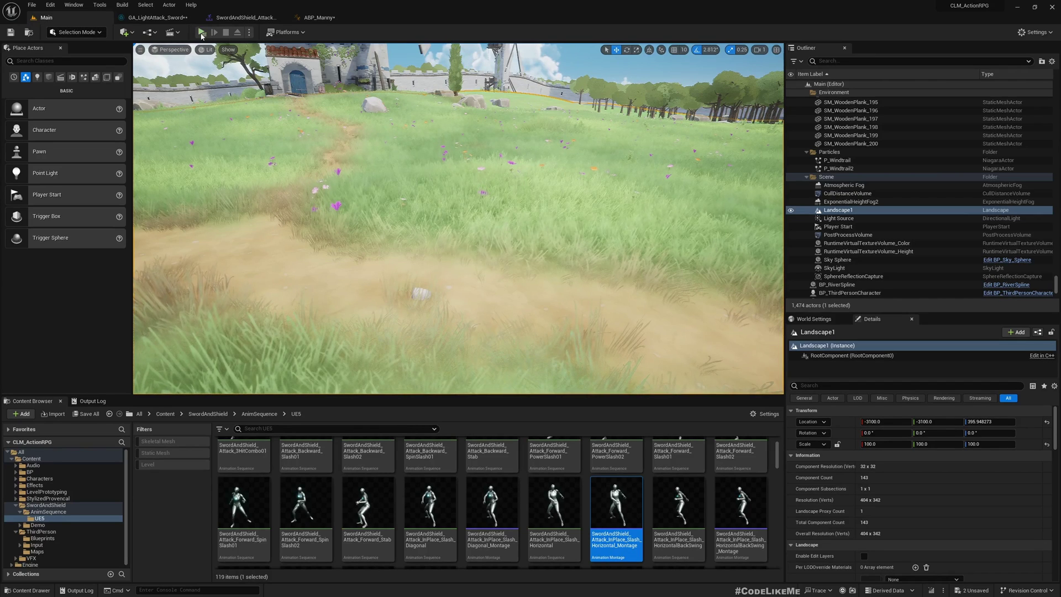
left_click(202, 32)
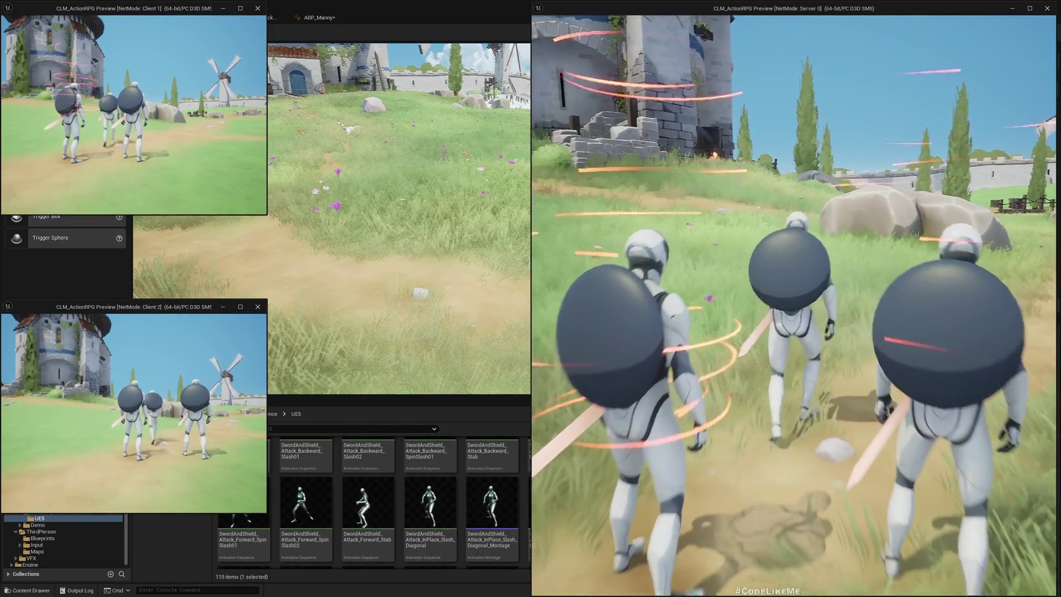
key("w")
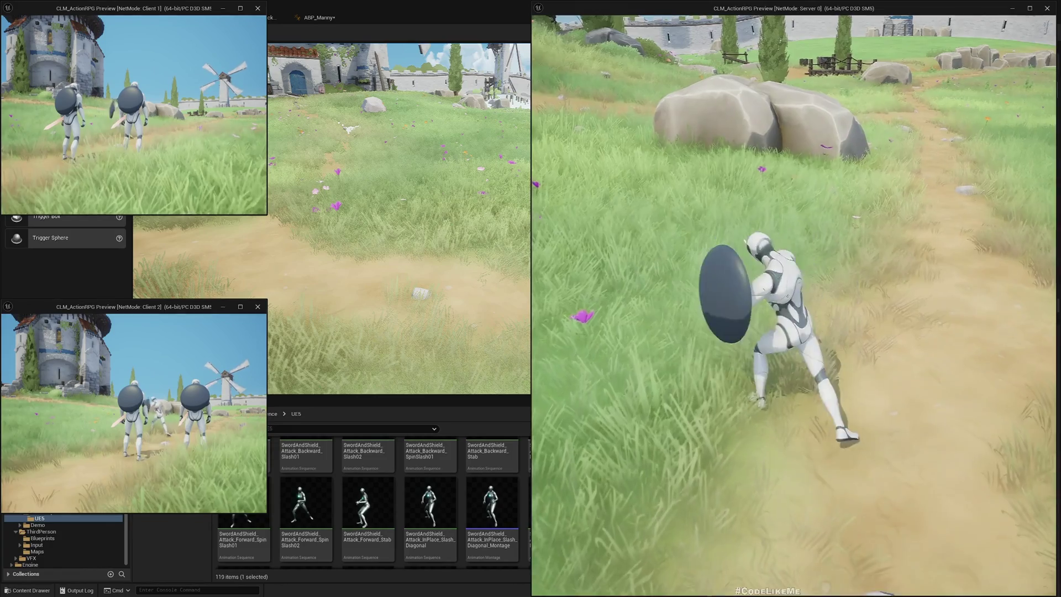
left_click(741, 356)
left_click(740, 355)
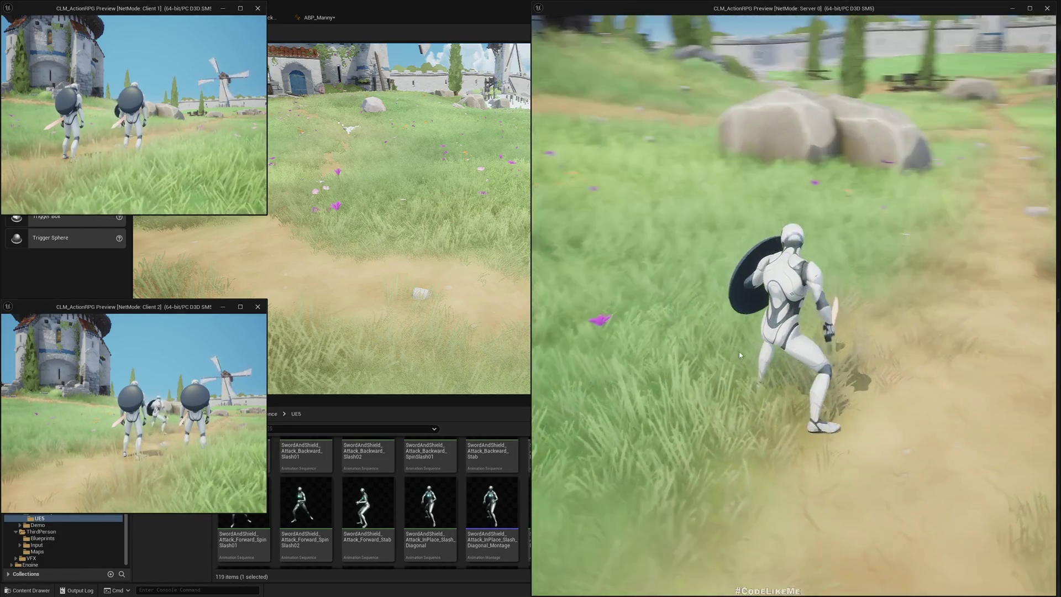
key("Escape")
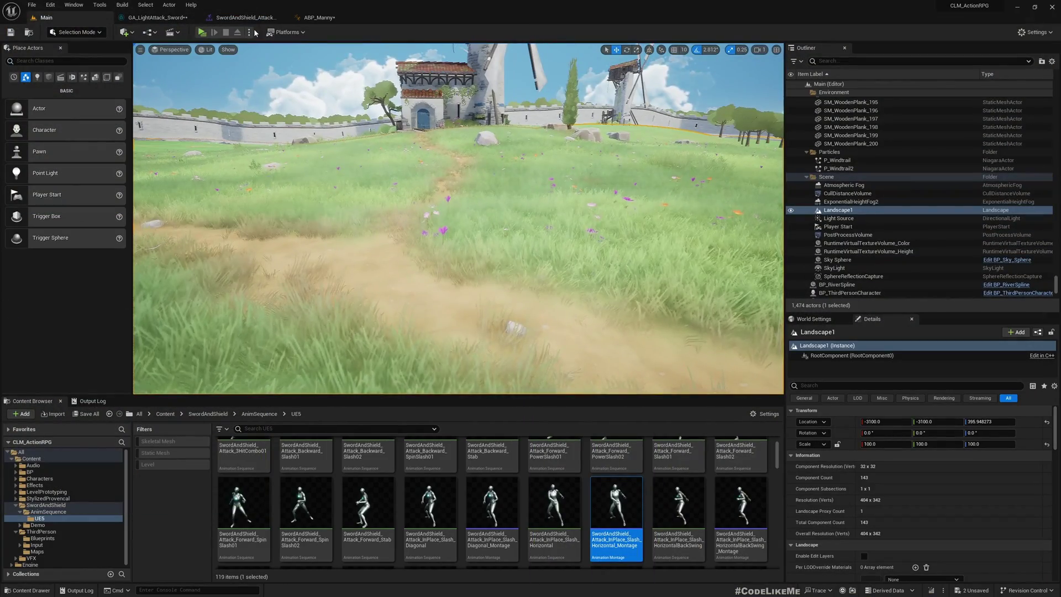
Start a single-player Selected Viewport session and make it fill the screen with F11
left_click(250, 32)
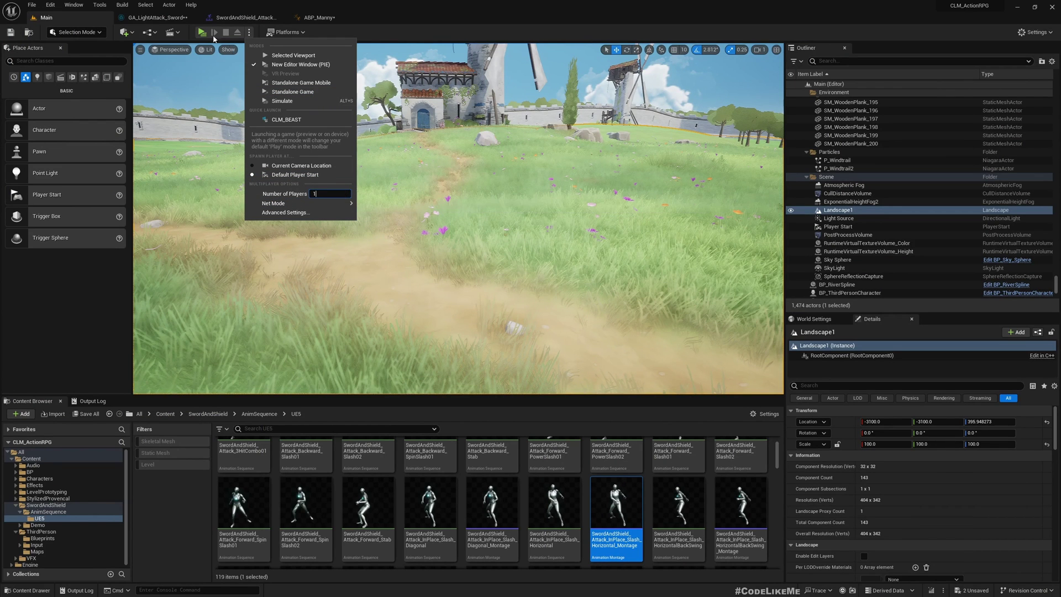
left_click(274, 56)
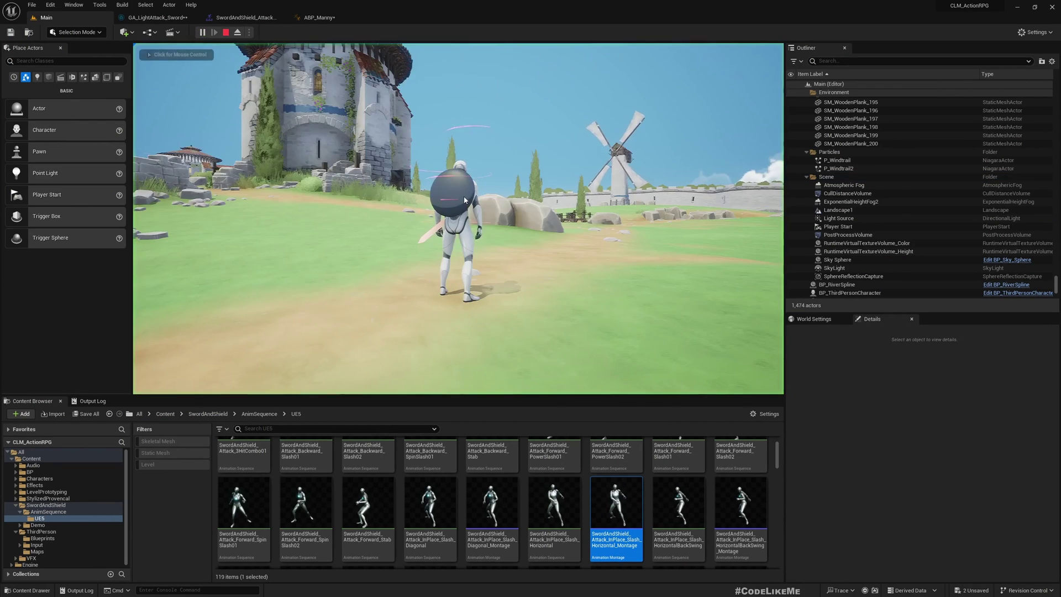
key("F11")
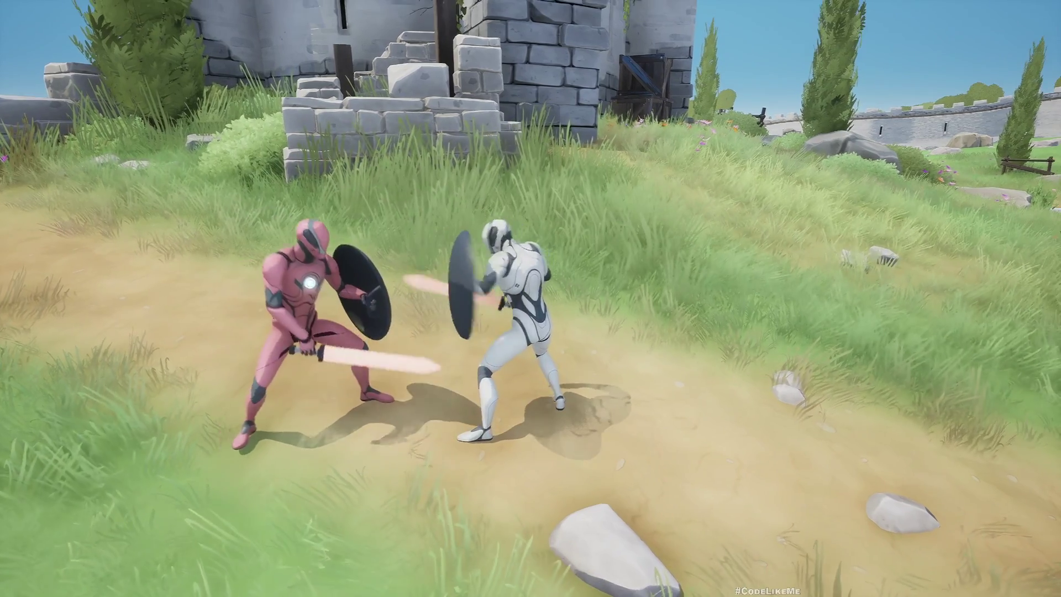
End the fullscreen play-test and restore the full editor layout
key("Escape")
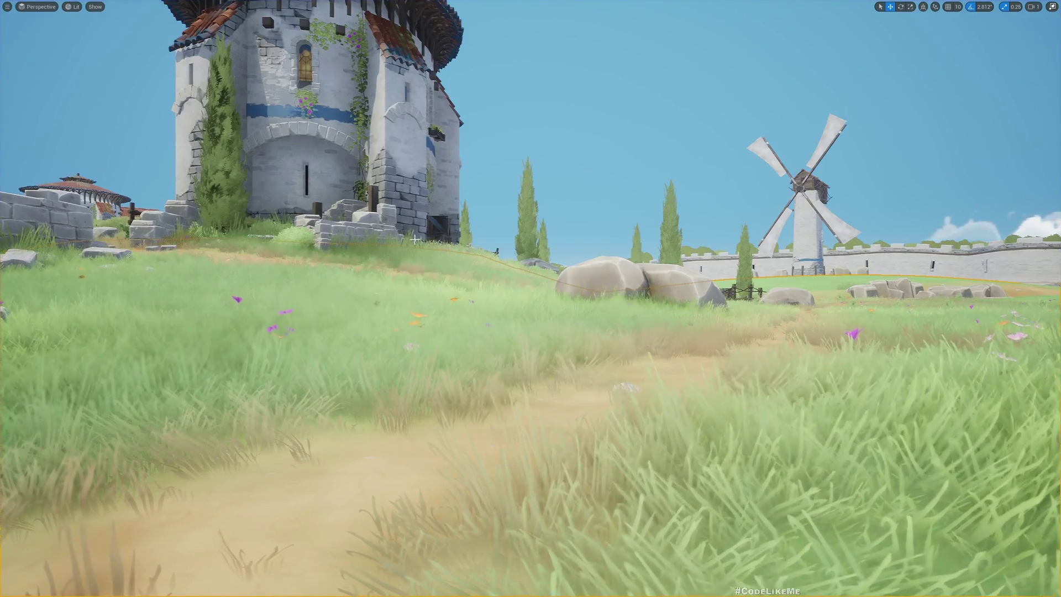
key("F11")
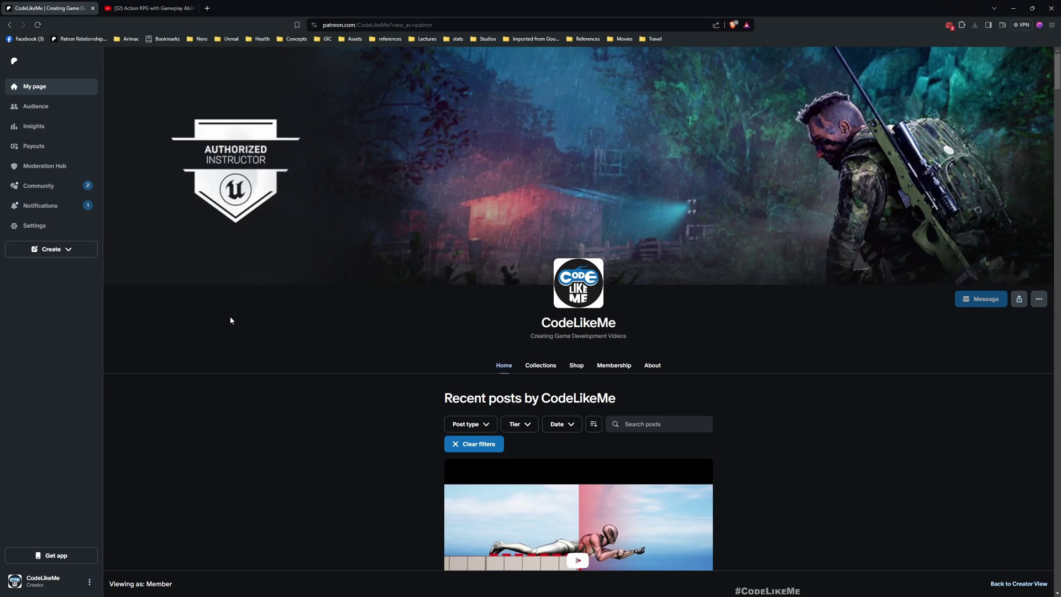
scroll(231, 316, "down", 3)
scroll(231, 317, "down", 3)
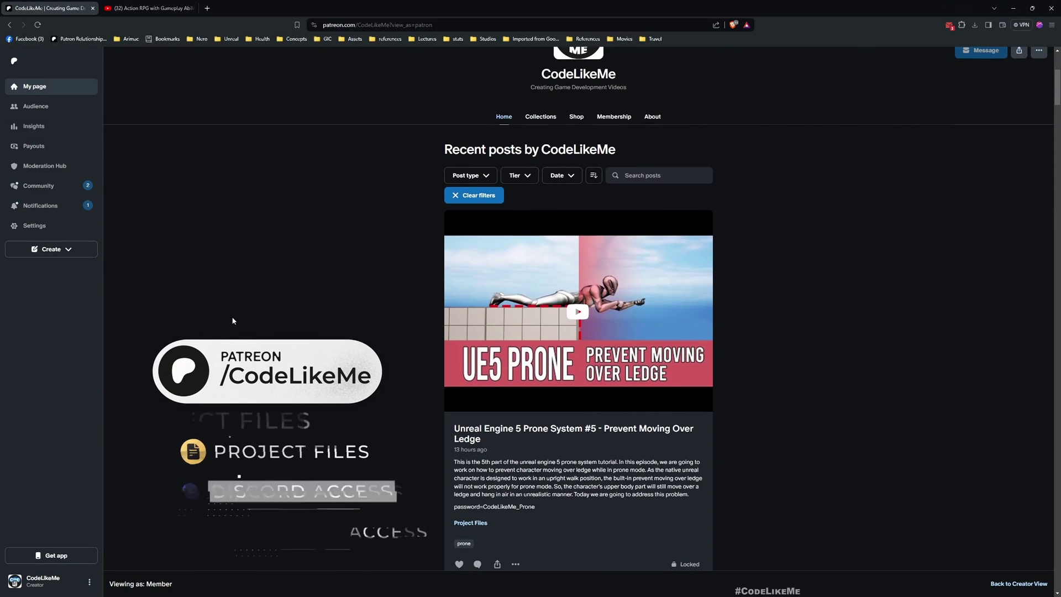
scroll(233, 319, "down", 2)
scroll(233, 318, "down", 1)
scroll(233, 315, "down", 2)
scroll(234, 314, "down", 3)
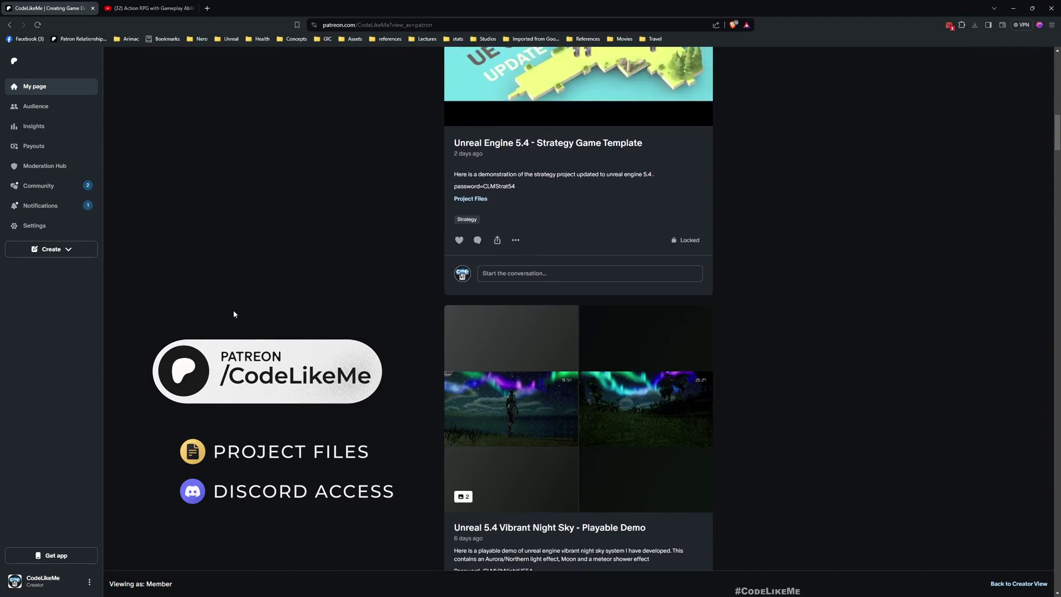
scroll(233, 313, "down", 2)
scroll(233, 312, "down", 3)
scroll(234, 314, "down", 2)
scroll(235, 313, "down", 2)
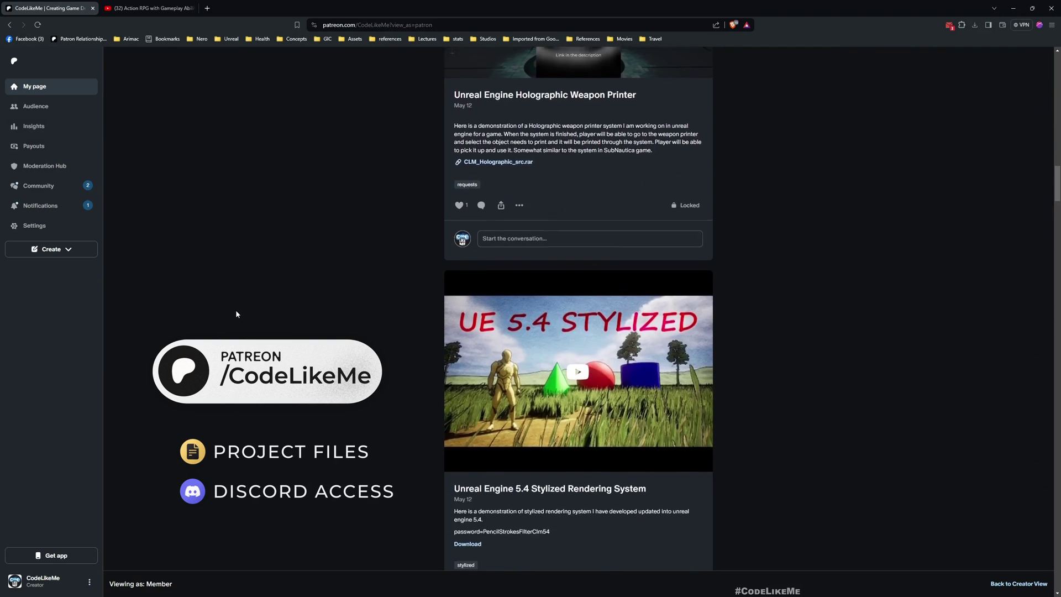
scroll(236, 315, "down", 2)
scroll(239, 311, "down", 2)
scroll(240, 311, "down", 2)
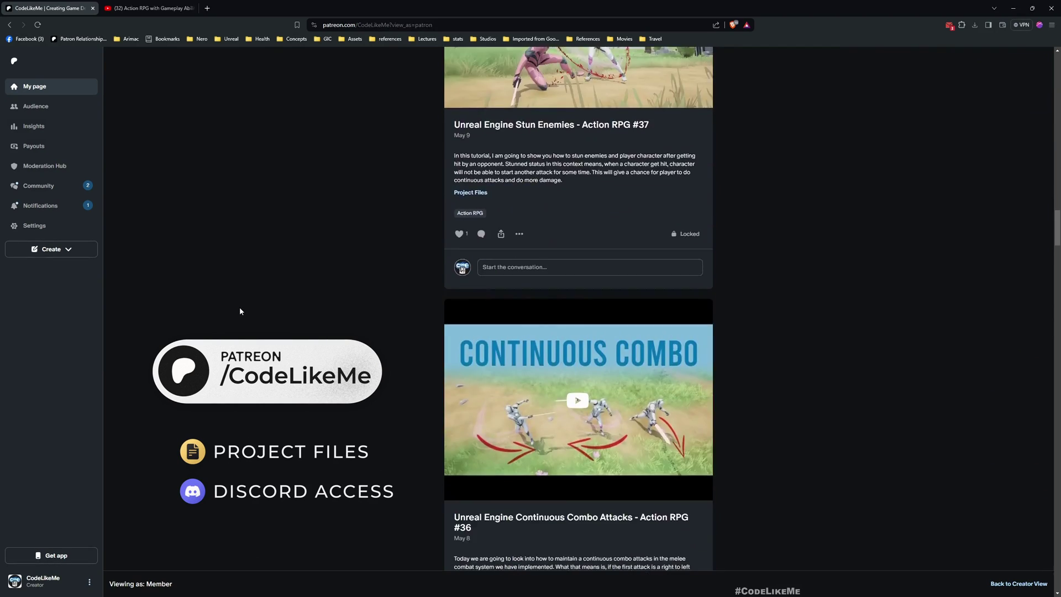
scroll(240, 311, "down", 3)
scroll(240, 311, "down", 3)
scroll(239, 311, "down", 3)
scroll(240, 311, "down", 2)
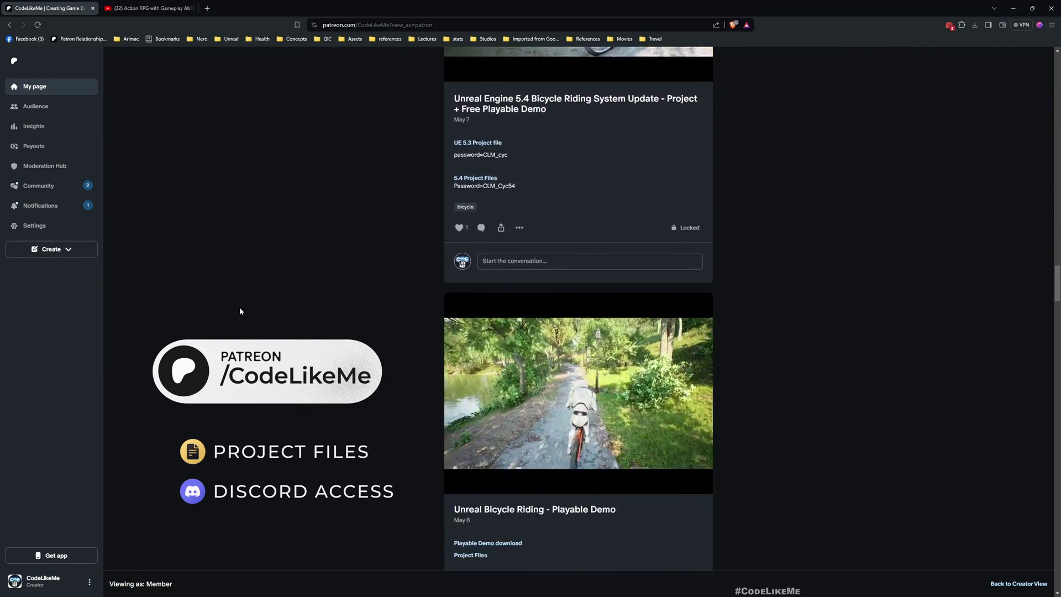
scroll(240, 311, "down", 2)
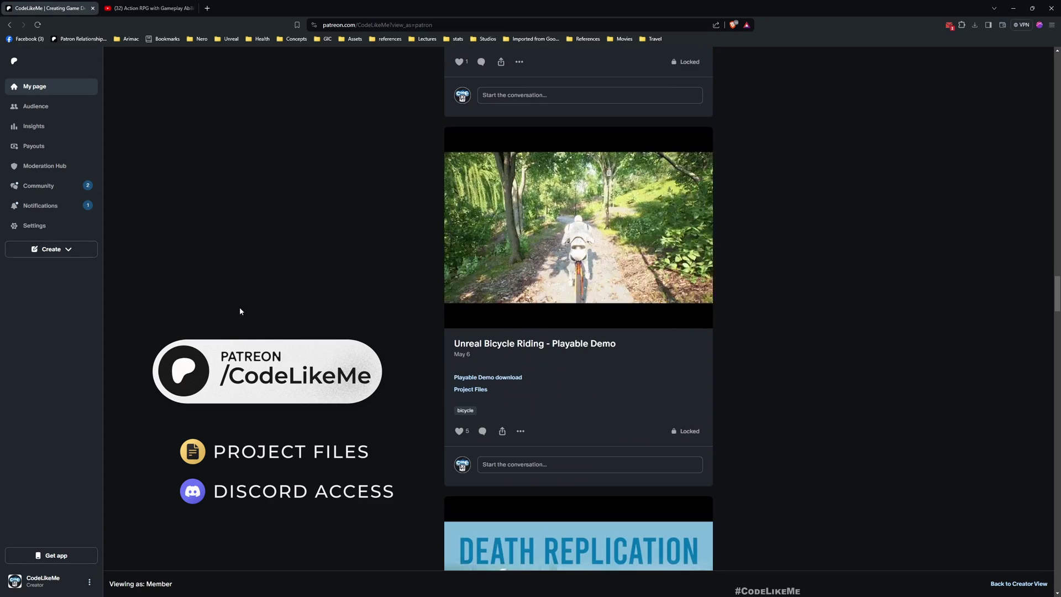
scroll(239, 311, "down", 2)
scroll(239, 311, "down", 2)
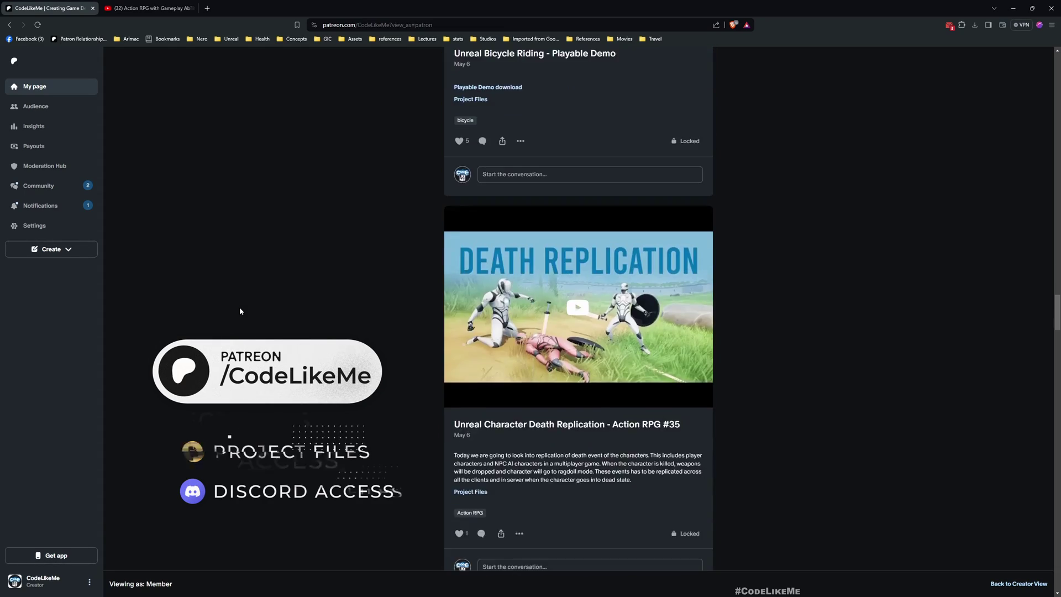
scroll(240, 311, "down", 2)
scroll(240, 311, "down", 2)
scroll(239, 311, "down", 2)
scroll(239, 311, "down", 3)
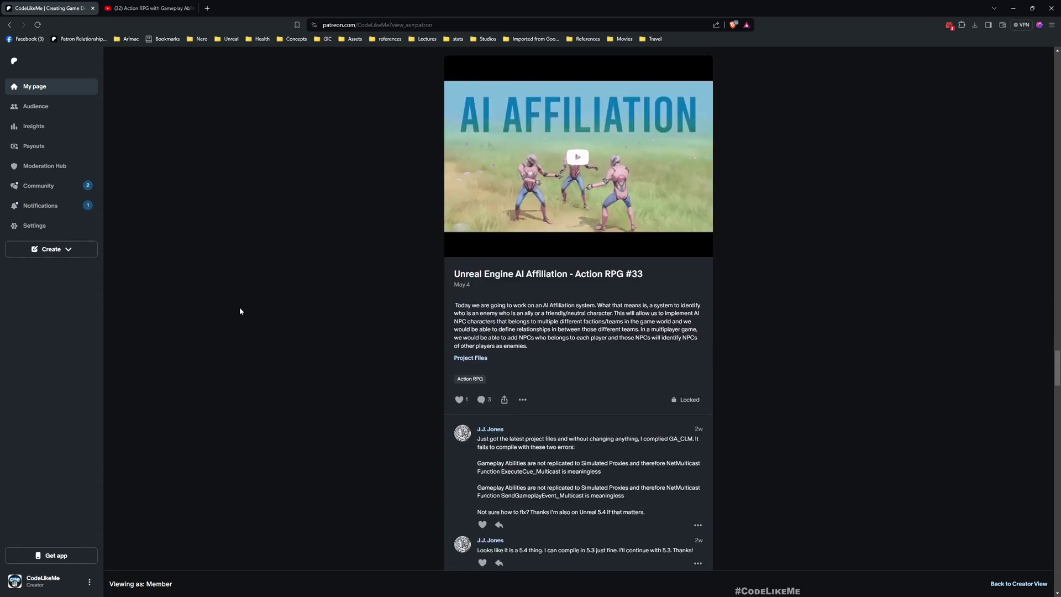